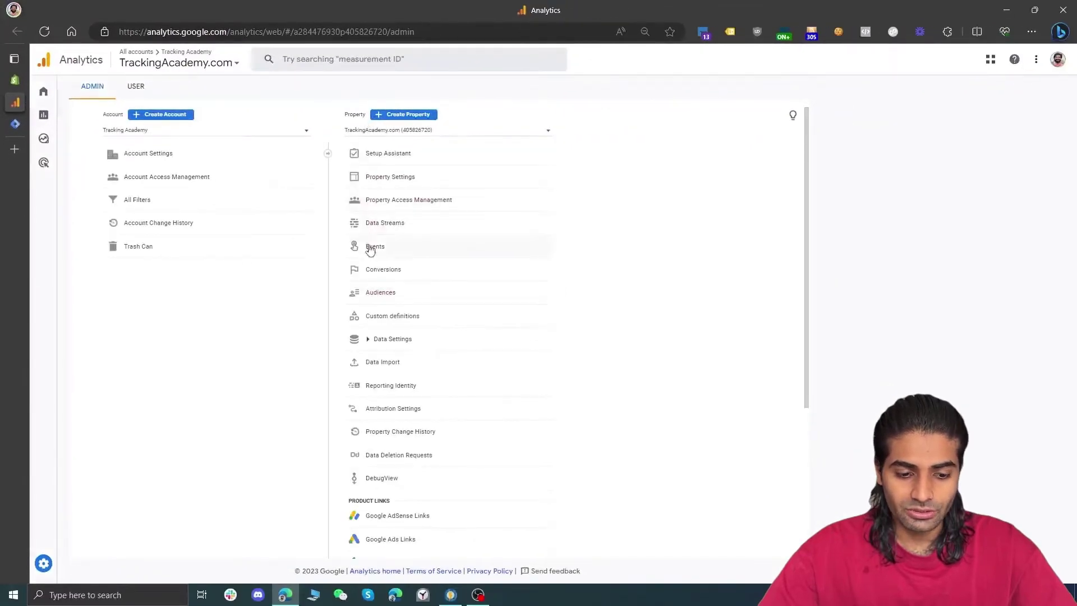
- Open the TrackingAcademy web data stream's details and copy its measurement ID
{"action": "left_click", "coordinate": [391, 224]}
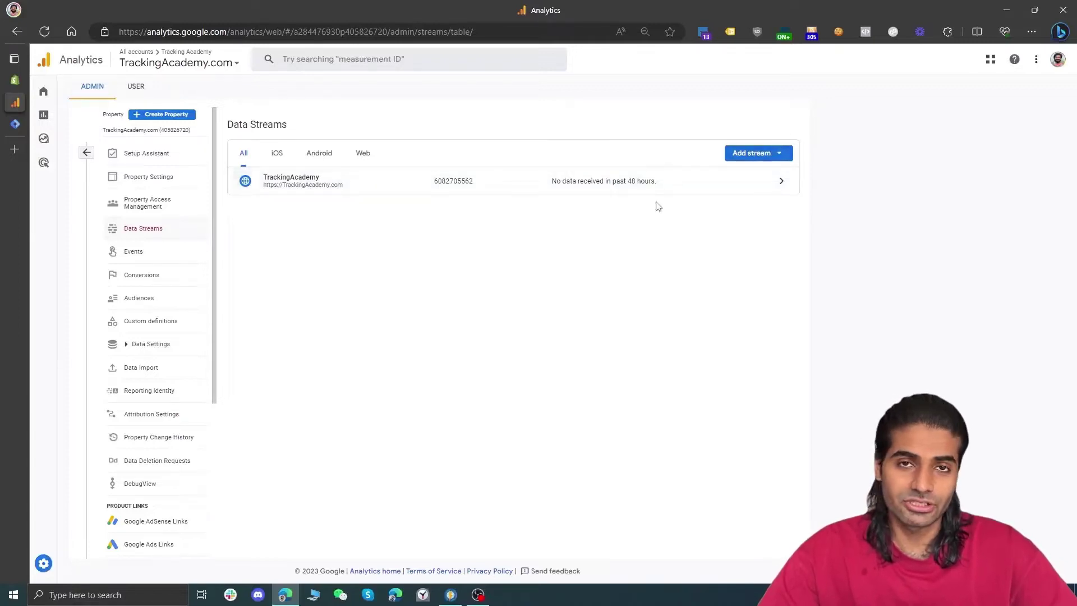
{"action": "left_click", "coordinate": [356, 194]}
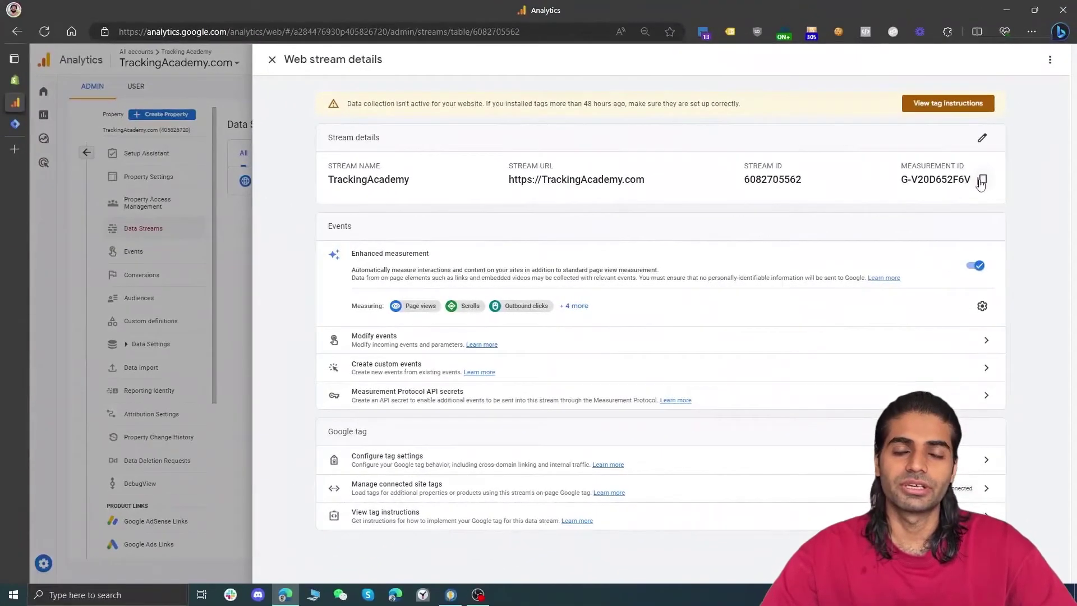
- In Google Tag Manager, create a user-defined Constant variable with the copied GA4 measurement ID as its value
{"action": "left_click", "coordinate": [15, 123]}
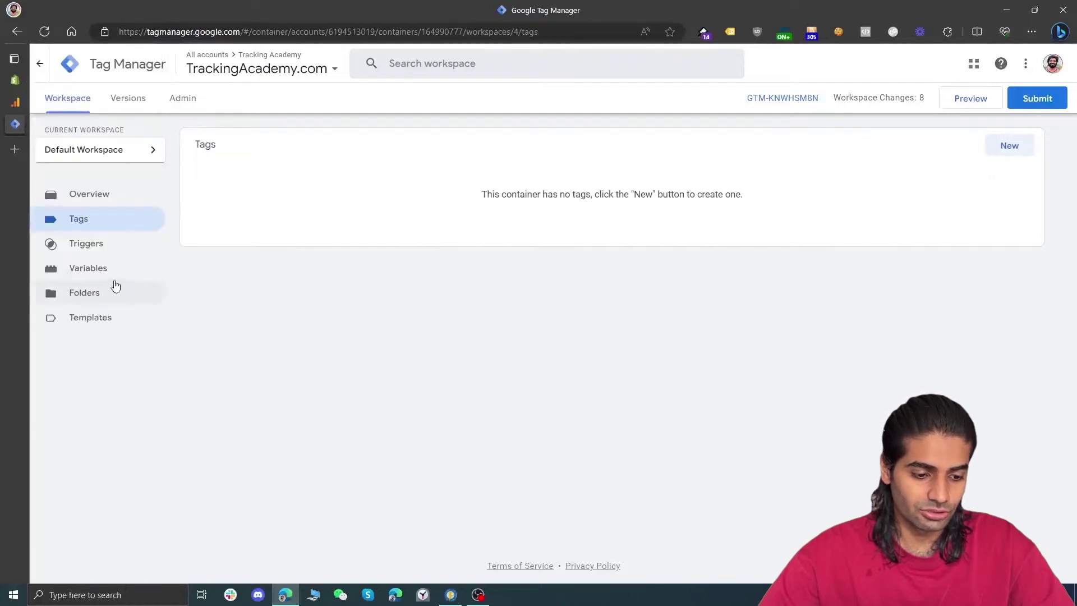
{"action": "left_click", "coordinate": [114, 279]}
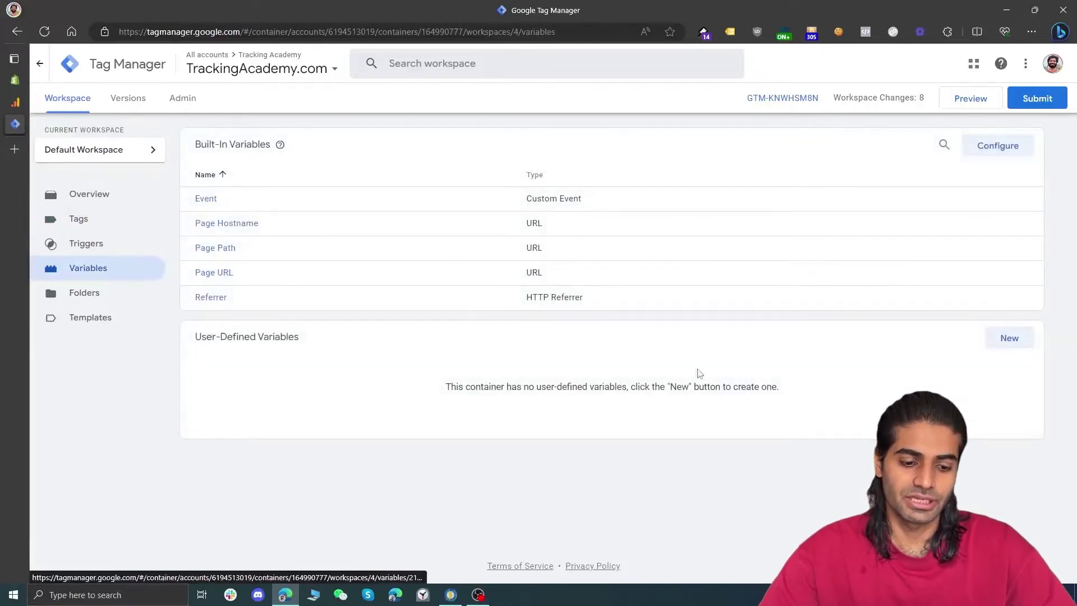
{"action": "left_click", "coordinate": [1010, 337]}
{"action": "left_click", "coordinate": [908, 187]}
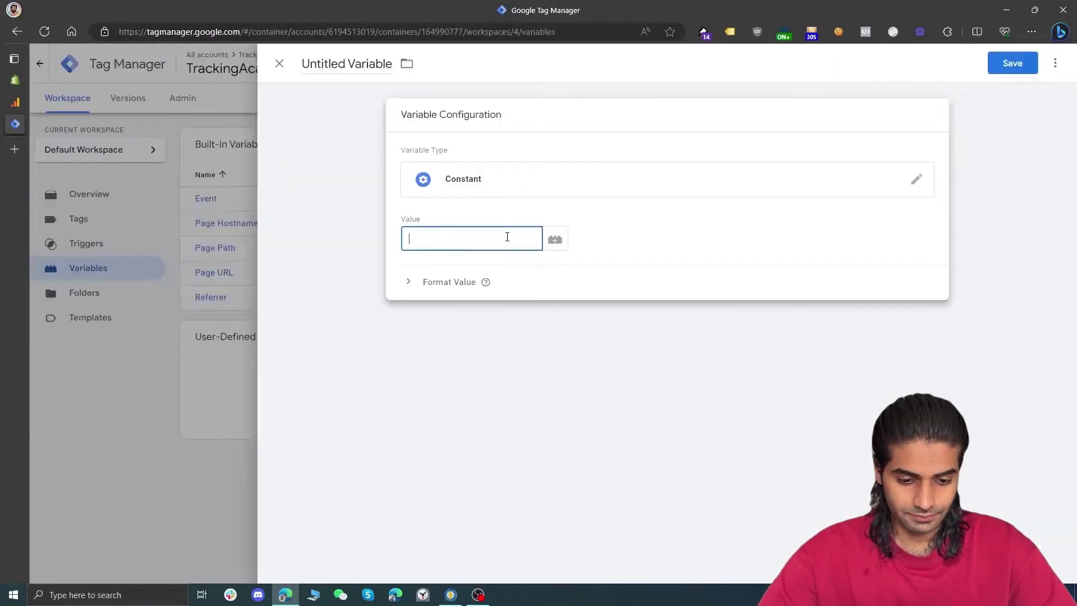
{"action": "key", "text": "ctrl+v"}
- Name the new constant variable GA4 Measurement ID and save it
{"action": "left_click", "coordinate": [337, 63]}
{"action": "type", "text": "G"}
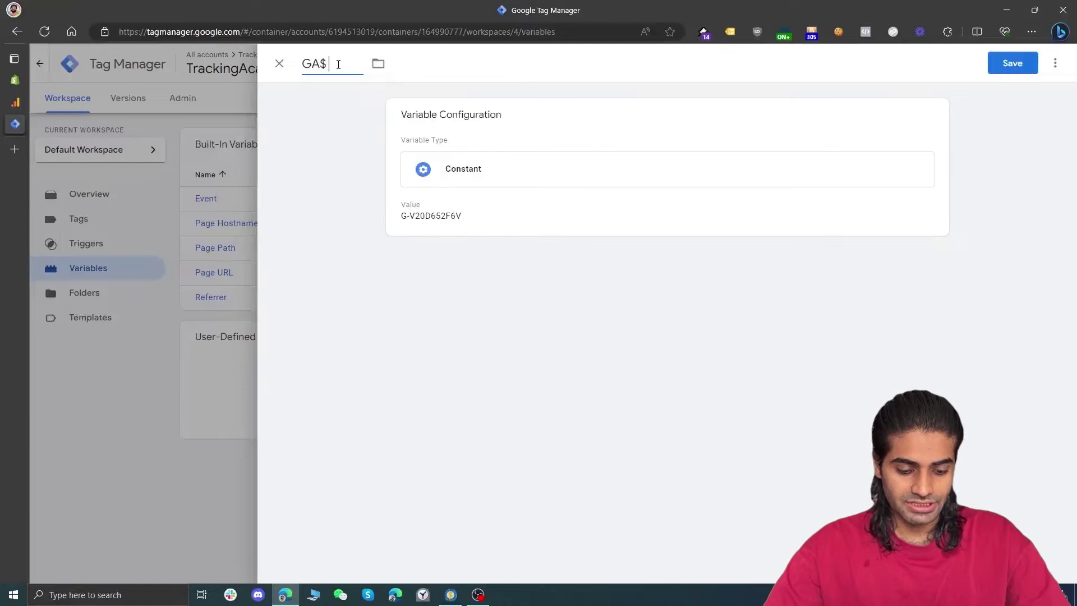
{"action": "type", "text": "A4 Measurement ID"}
{"action": "key", "text": "Return"}
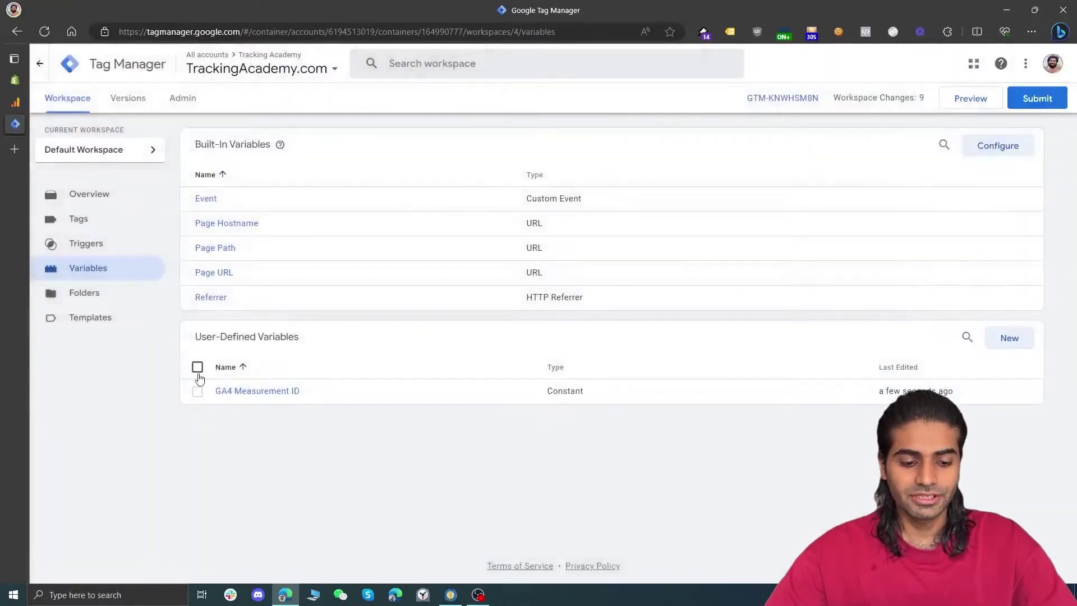
{"action": "left_click", "coordinate": [197, 367]}
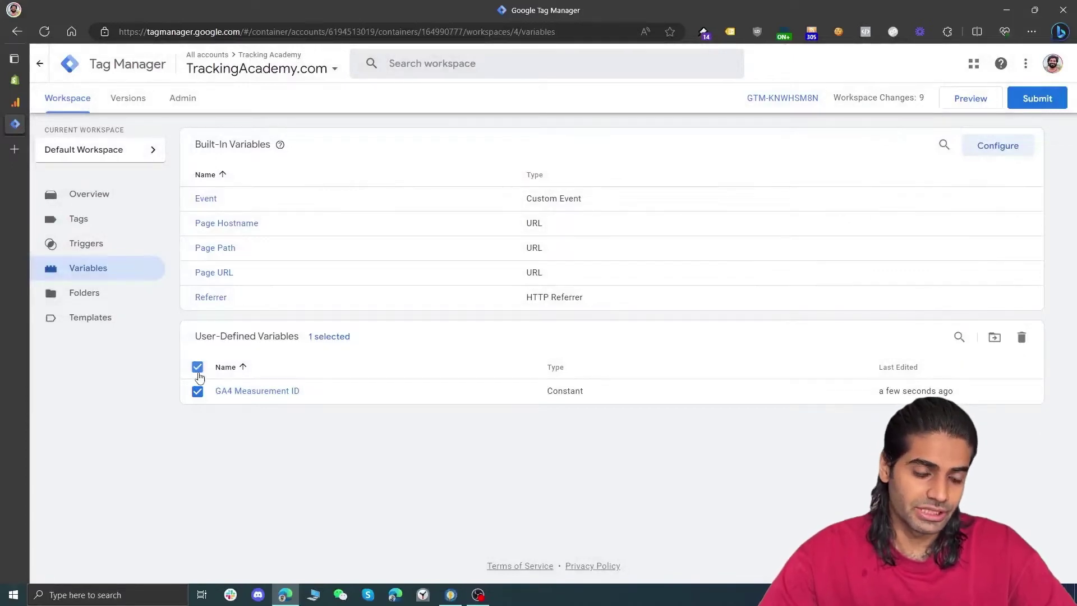
- Create a new tag in the container with All Pages as its firing trigger
{"action": "left_click", "coordinate": [77, 225]}
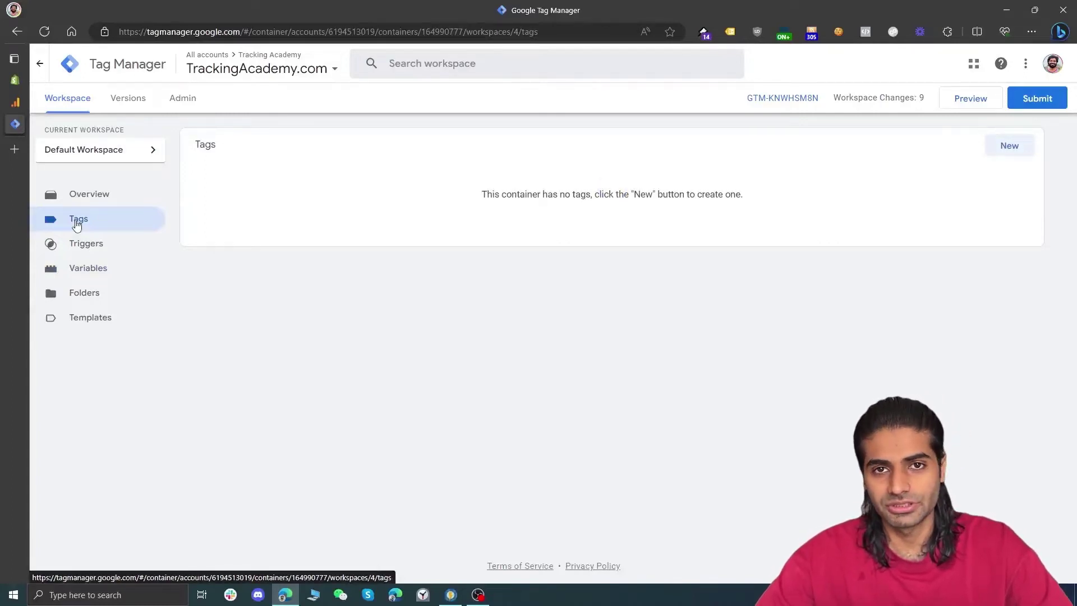
{"action": "left_click", "coordinate": [1005, 147]}
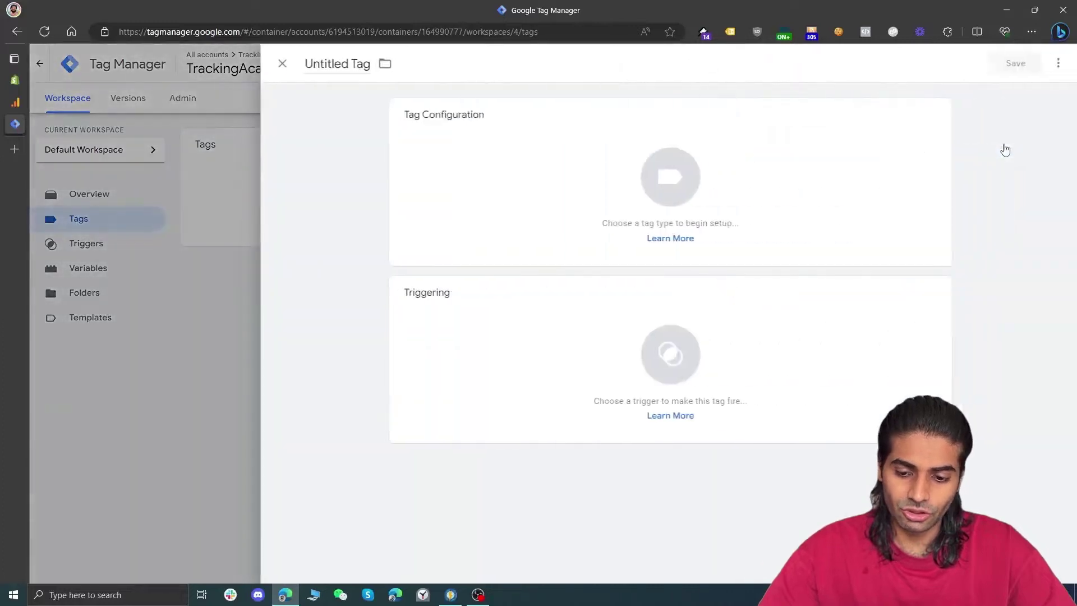
{"action": "left_click", "coordinate": [701, 339]}
{"action": "left_click", "coordinate": [629, 117]}
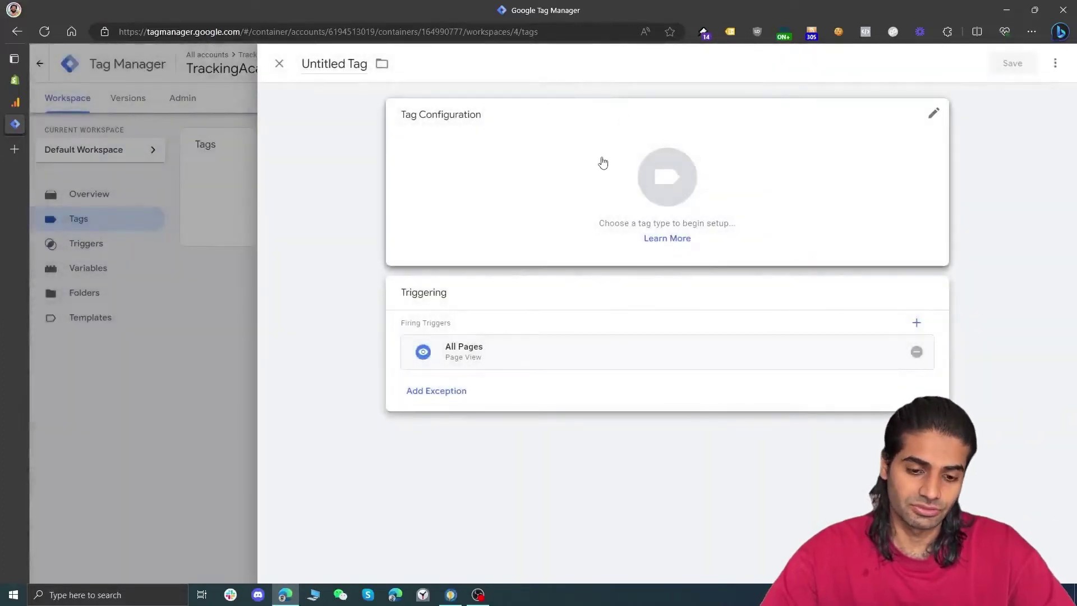
- Set the tag type to Google Tag and use the GA4 Measurement ID variable as its Tag ID
{"action": "left_click", "coordinate": [588, 183]}
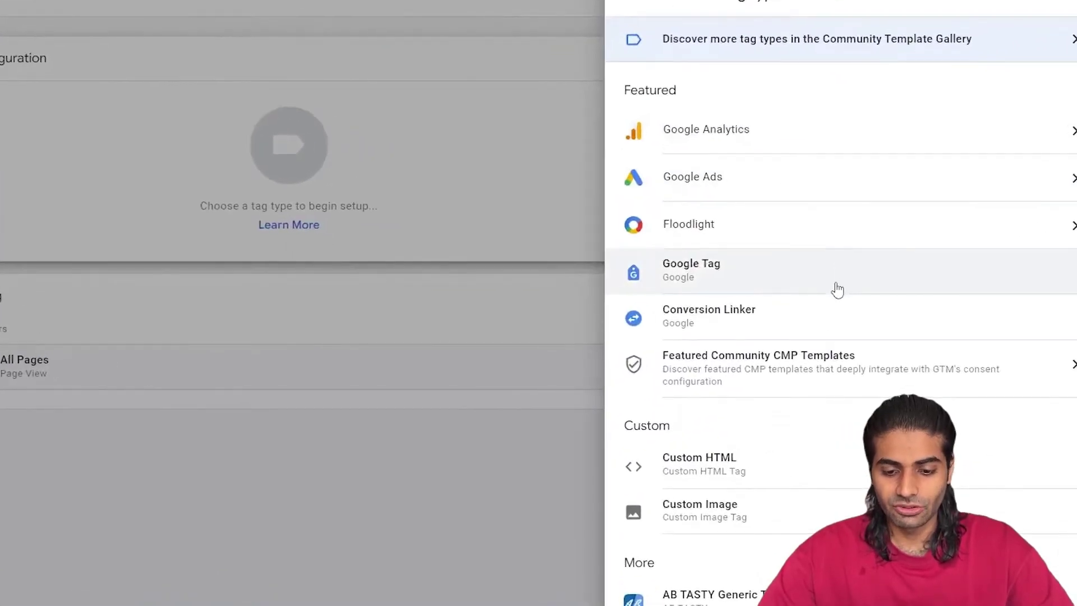
{"action": "left_click", "coordinate": [837, 289]}
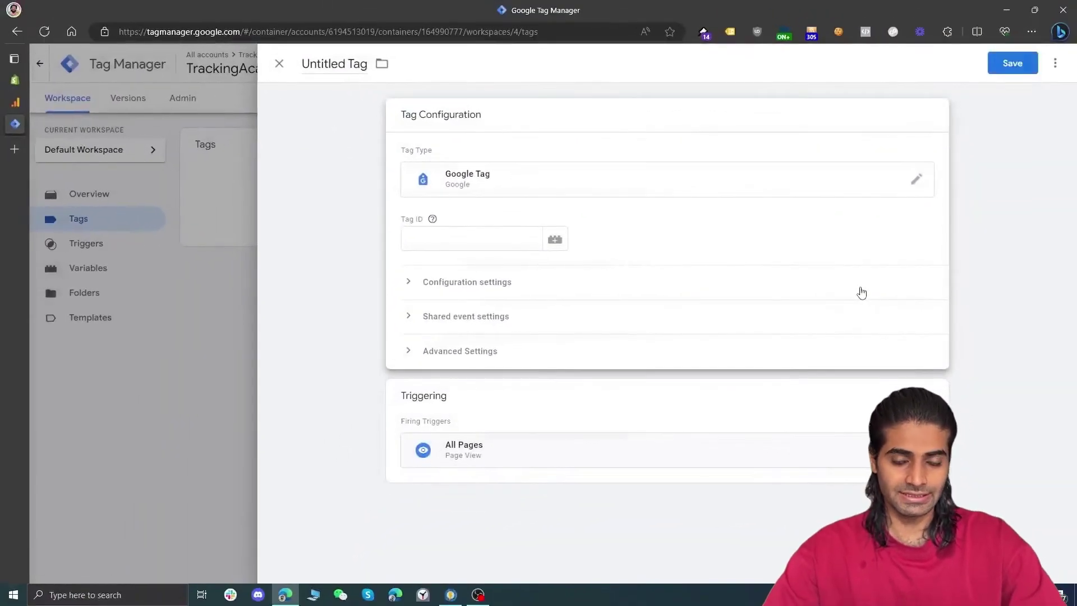
{"action": "left_click", "coordinate": [424, 236]}
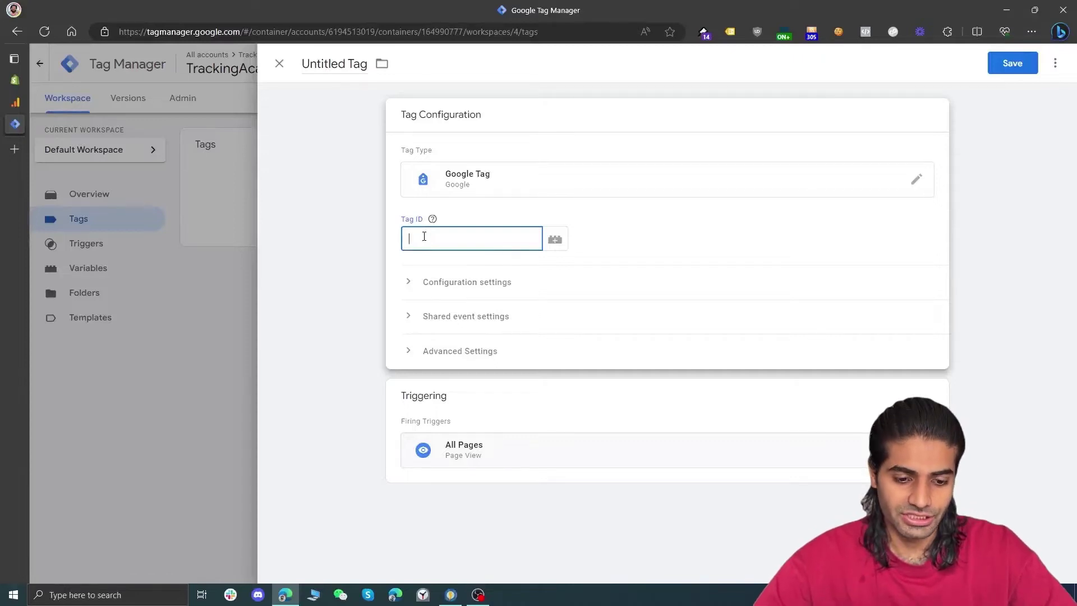
{"action": "left_click", "coordinate": [558, 240]}
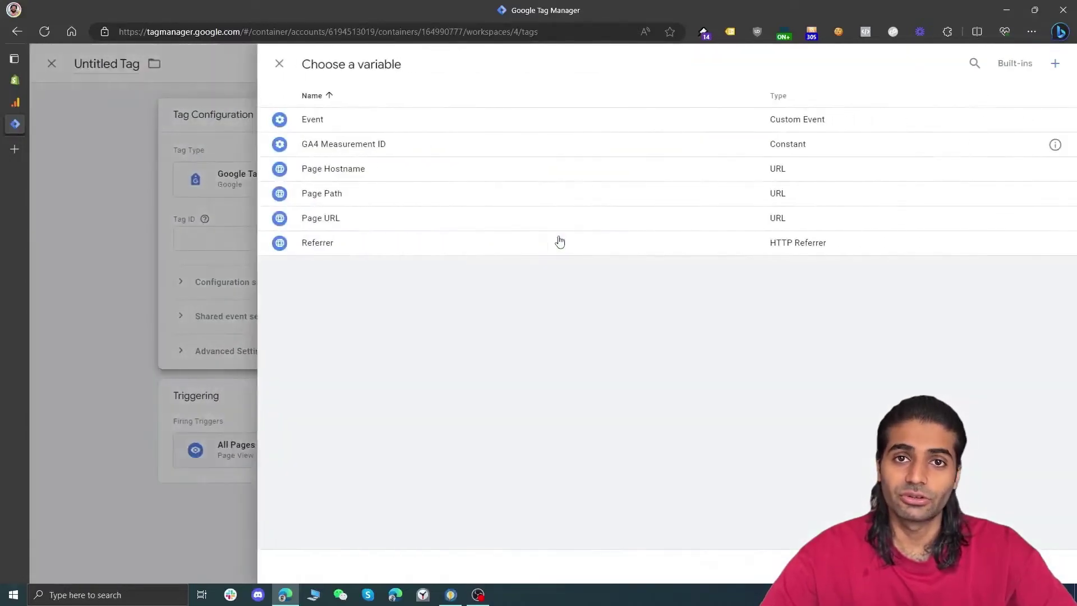
{"action": "left_click", "coordinate": [477, 147]}
- Name the tag "GT GA4 Configuration Tag" and save it
{"action": "left_click", "coordinate": [340, 66]}
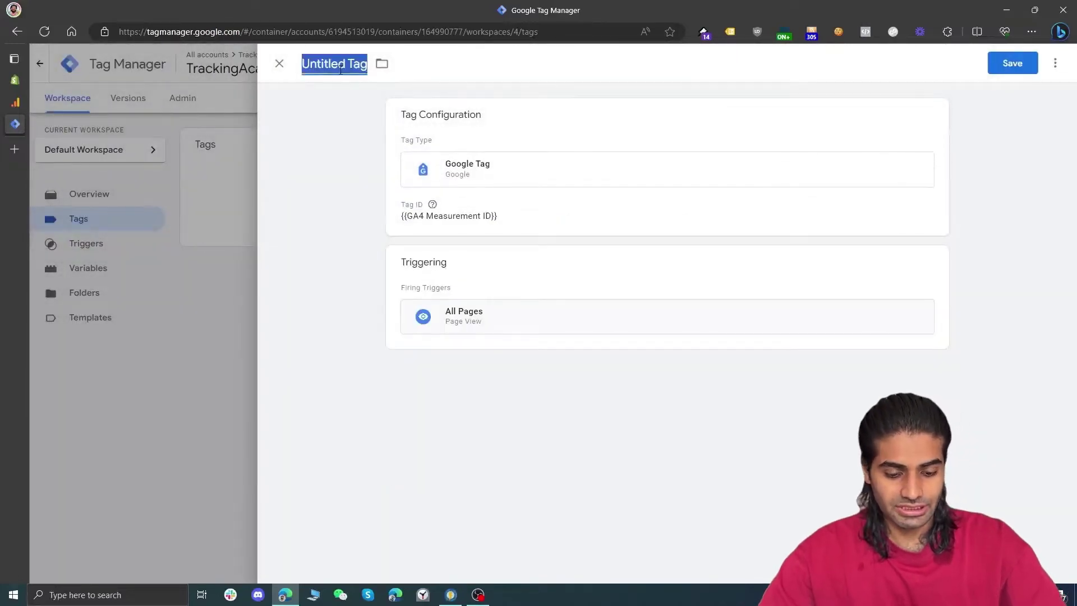
{"action": "type", "text": "GA$"}
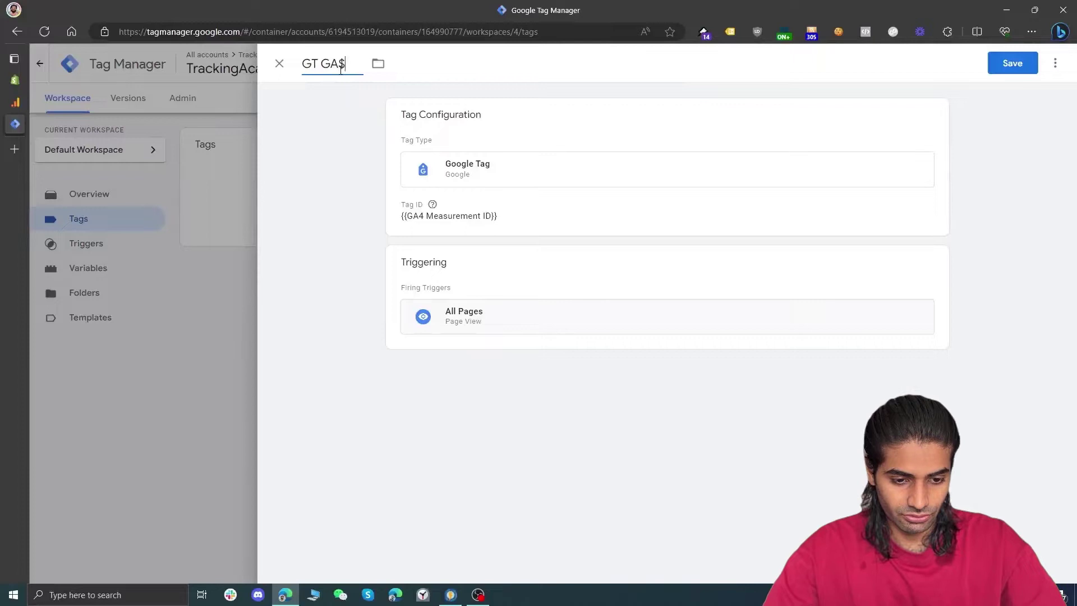
{"action": "key", "text": "BackSpace"}
{"action": "type", "text": "4 Configuratino TAg"}
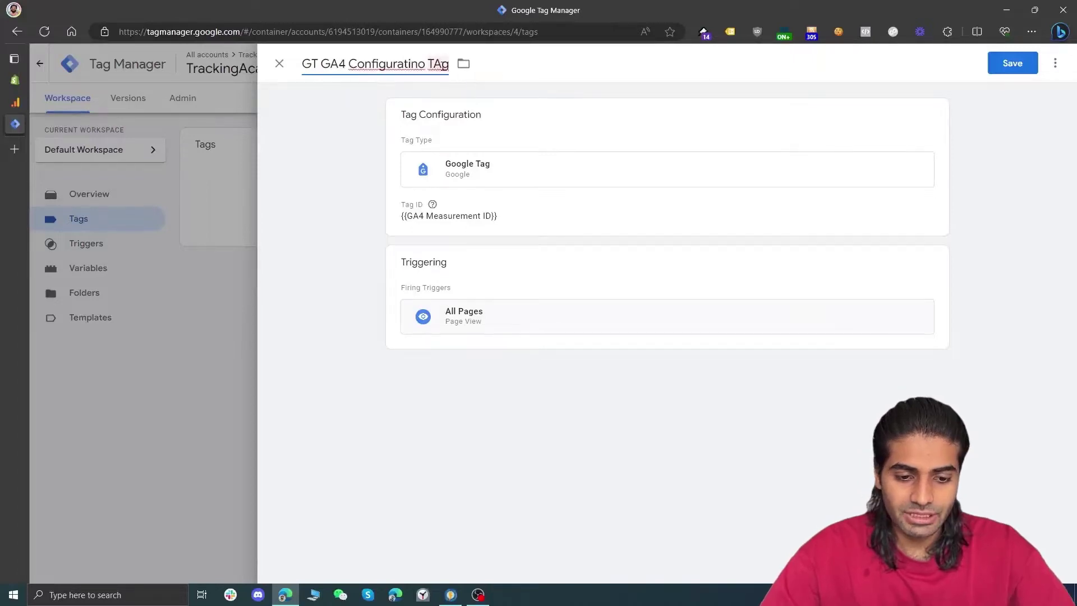
{"action": "key", "text": "BackSpace"}
{"action": "key", "text": "BackSpace"}
{"action": "type", "text": "ag"}
{"action": "right_click", "coordinate": [414, 73]}
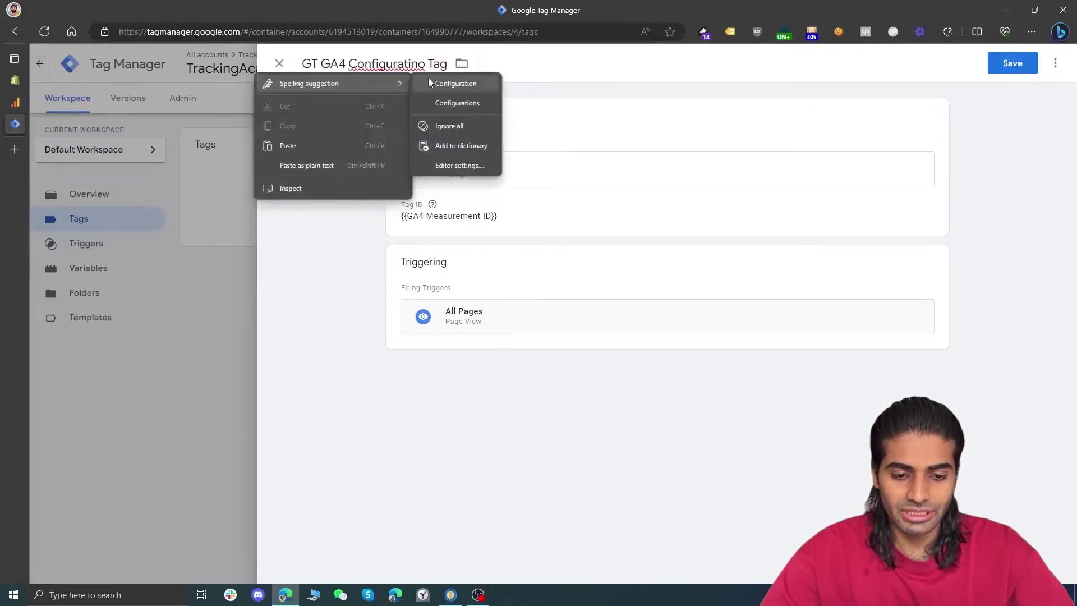
{"action": "left_click", "coordinate": [436, 85]}
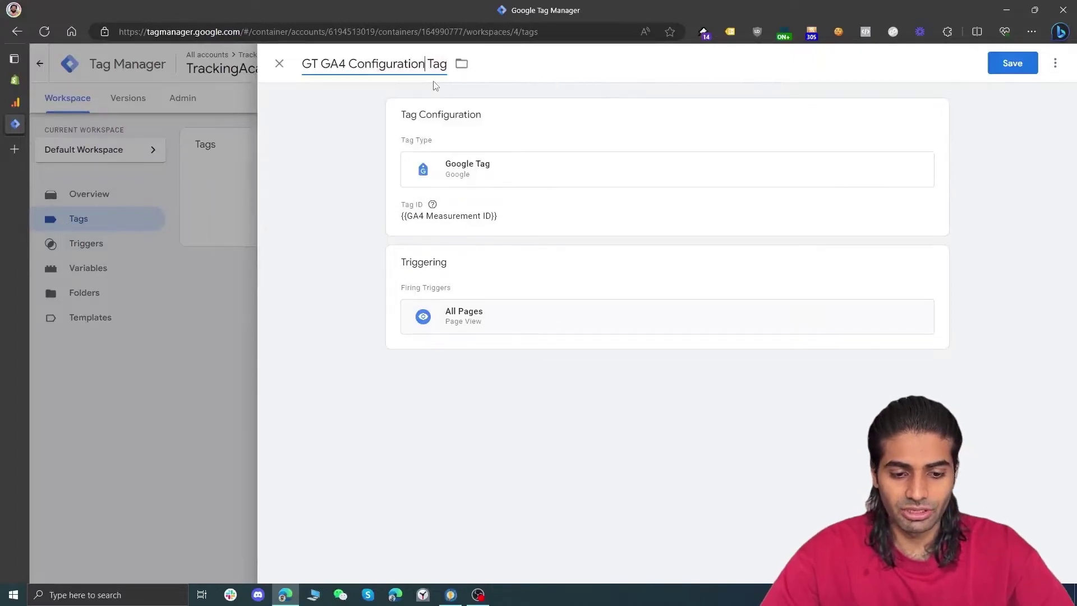
{"action": "left_click", "coordinate": [1028, 69]}
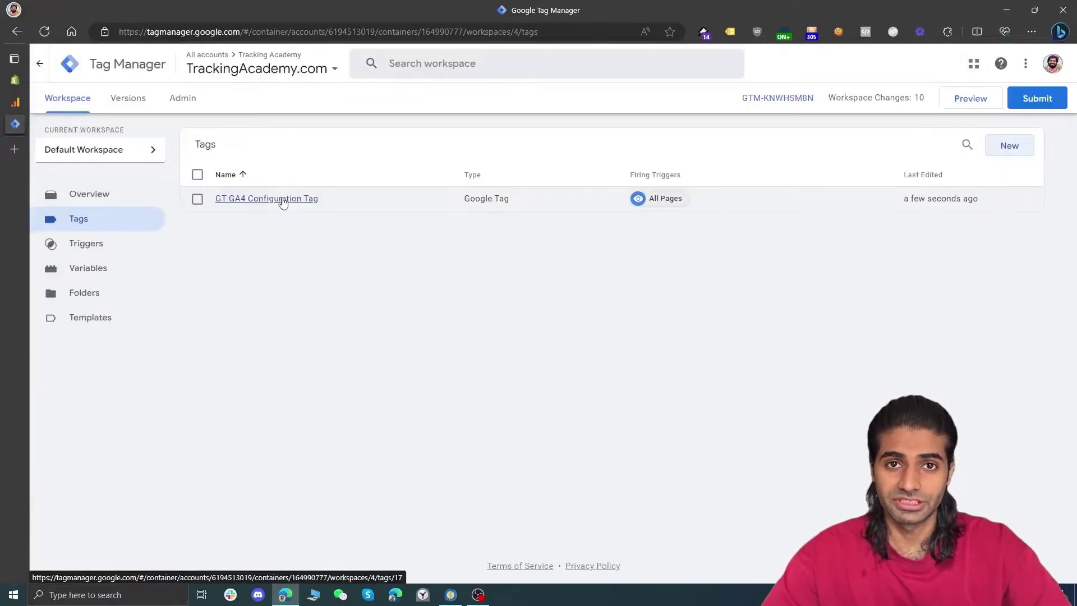
- Preview the container and connect Tag Assistant to the Shopify demo store
{"action": "left_click", "coordinate": [957, 106]}
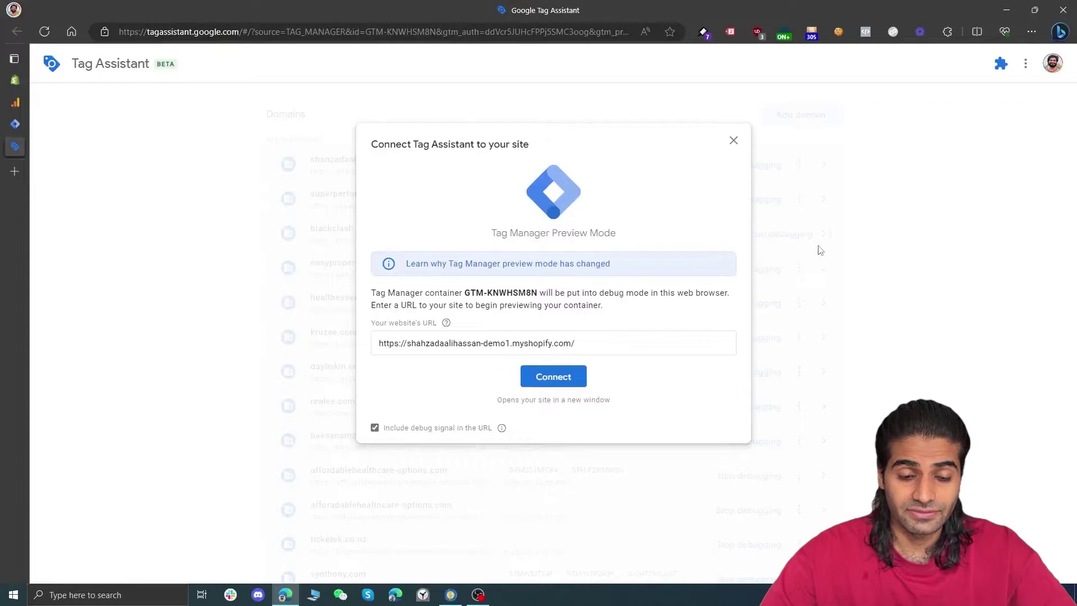
{"action": "left_click", "coordinate": [564, 375]}
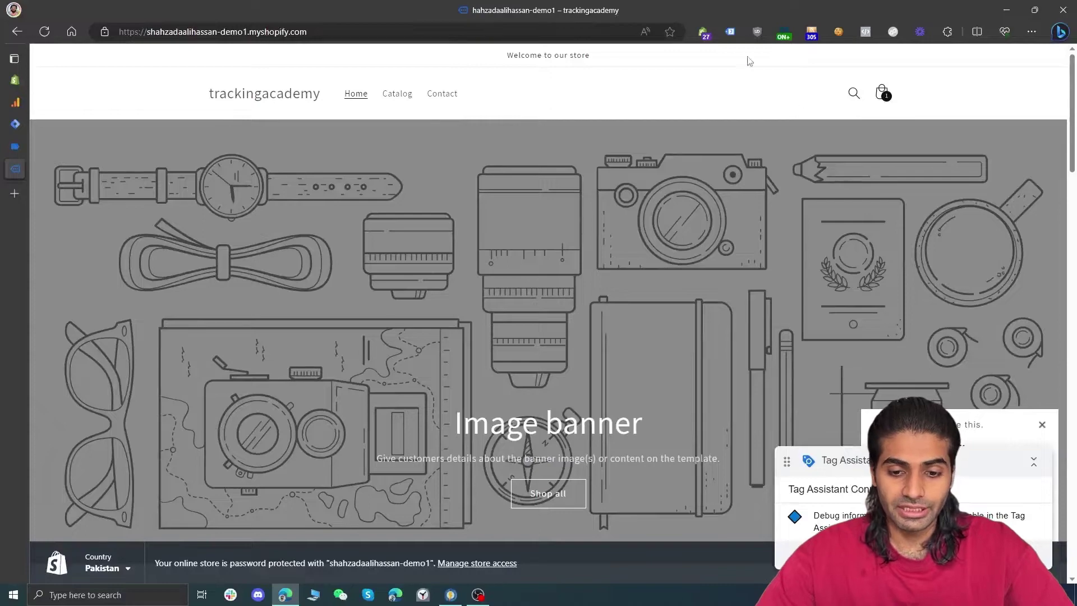
{"action": "left_click", "coordinate": [731, 33]}
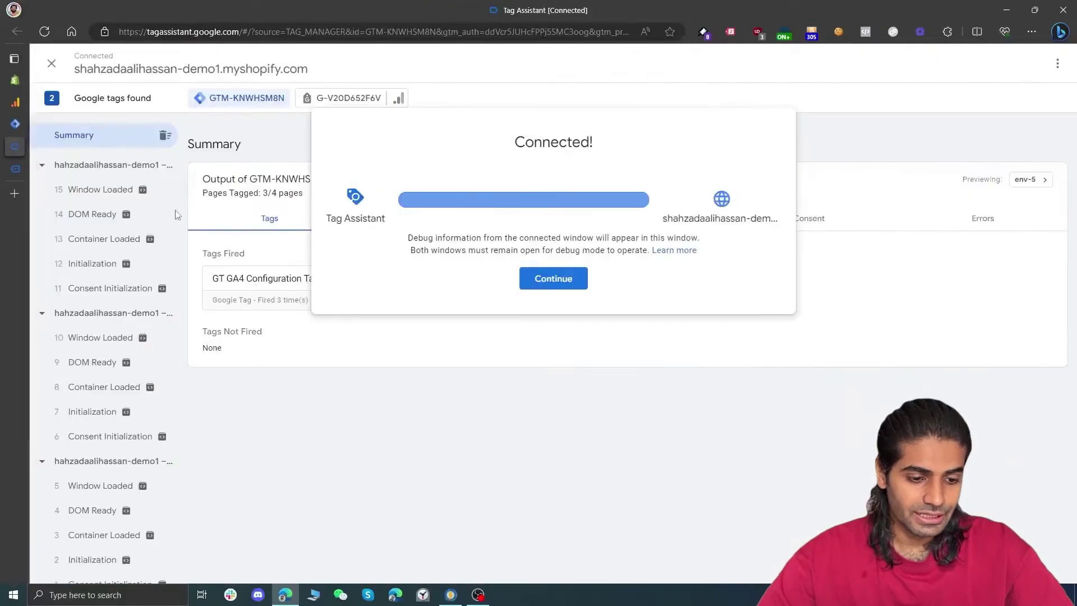
- In Tag Assistant, examine the GT GA4 Configuration Tag's details and the Google Analytics hits for the latest store page
{"action": "left_click", "coordinate": [97, 164]}
{"action": "left_click", "coordinate": [255, 283]}
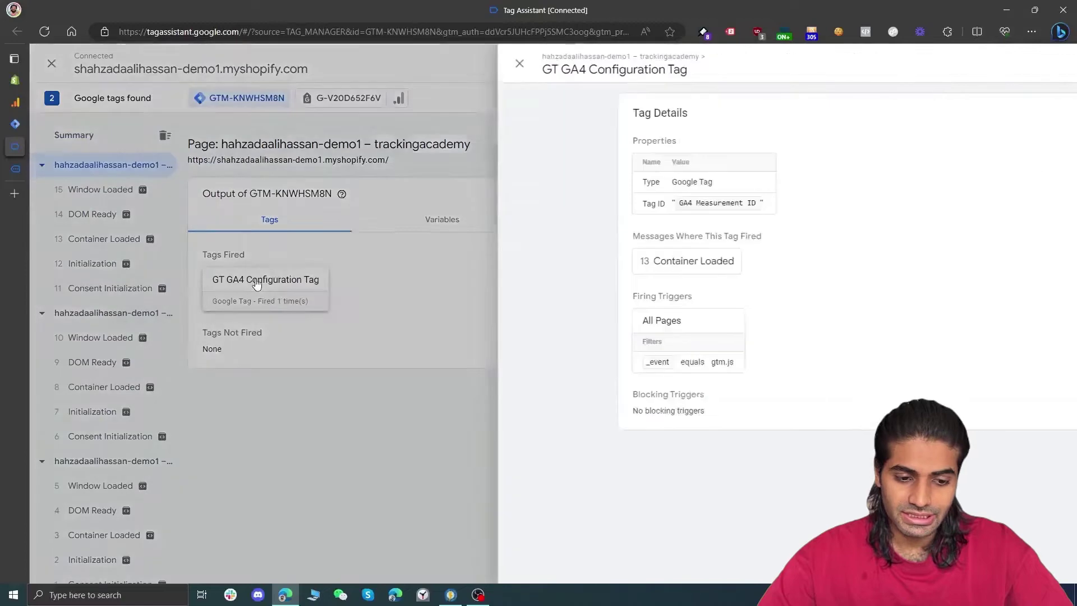
{"action": "left_click", "coordinate": [186, 197]}
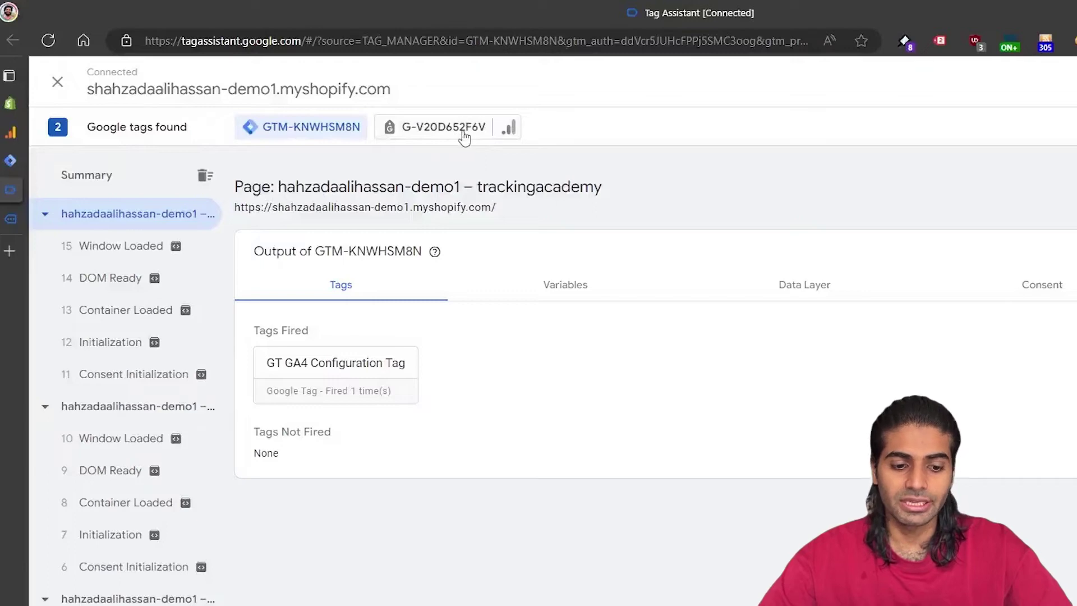
{"action": "left_click", "coordinate": [463, 135]}
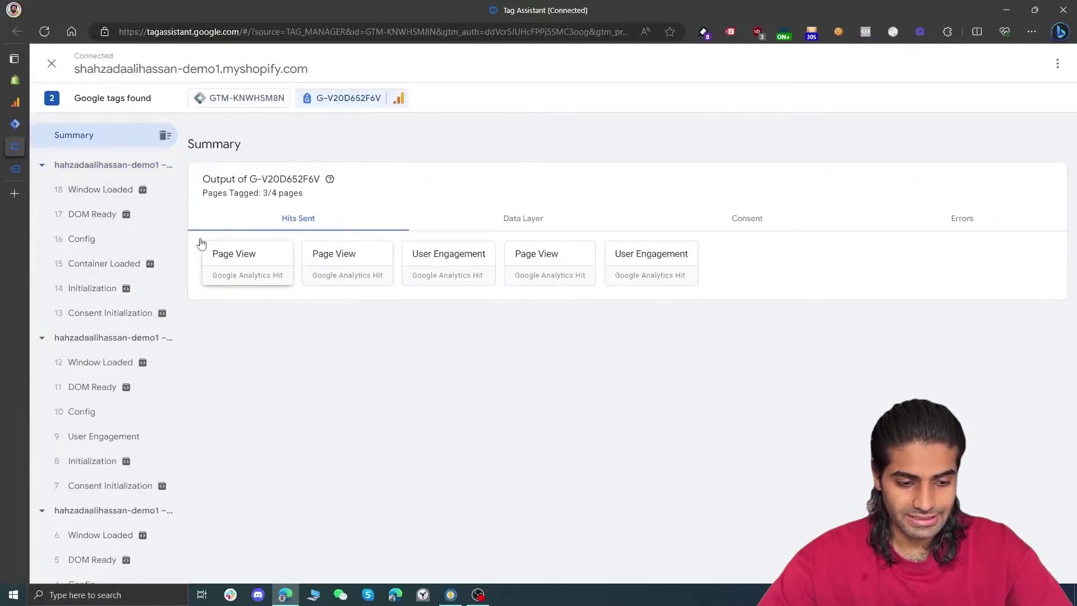
{"action": "left_click", "coordinate": [143, 168]}
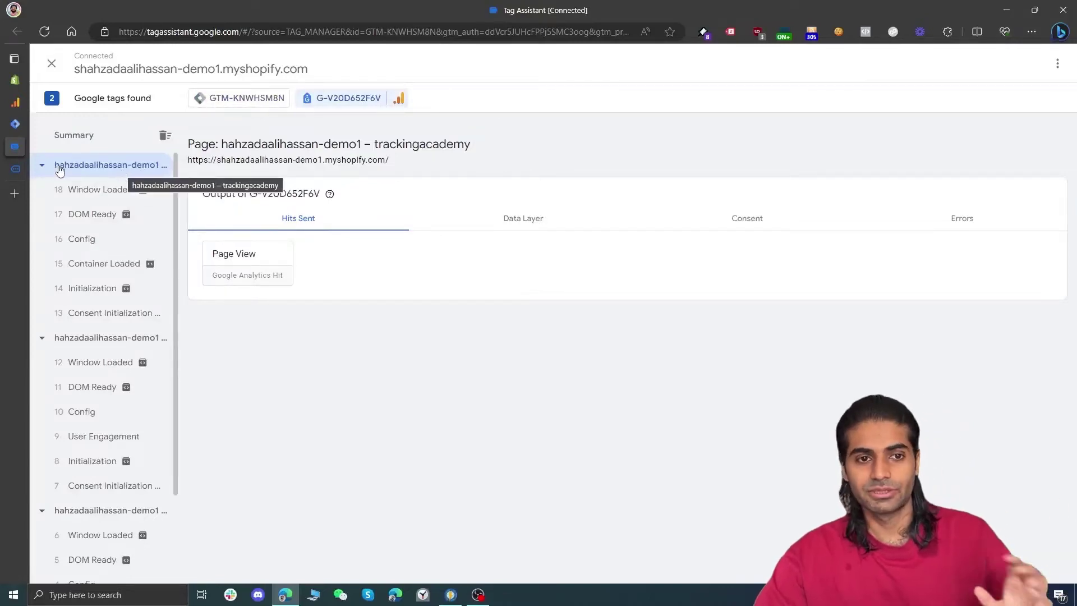
- Reload the demo store page and examine the Page View hit details of its latest Config event in Tag Assistant
{"action": "left_click", "coordinate": [15, 168]}
{"action": "left_click", "coordinate": [43, 32]}
{"action": "left_click", "coordinate": [15, 146]}
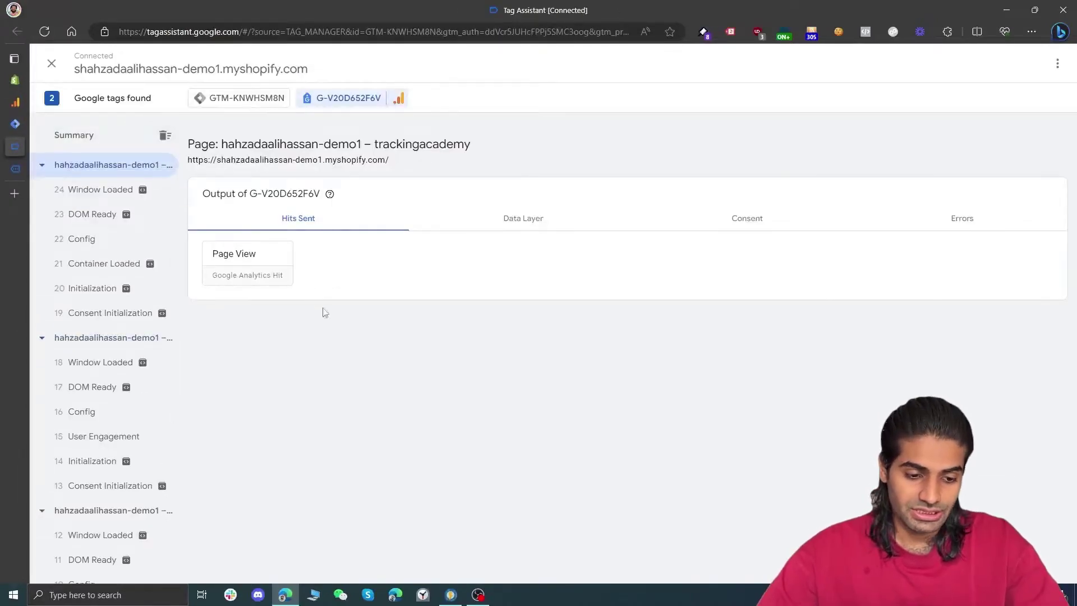
{"action": "left_click", "coordinate": [124, 242]}
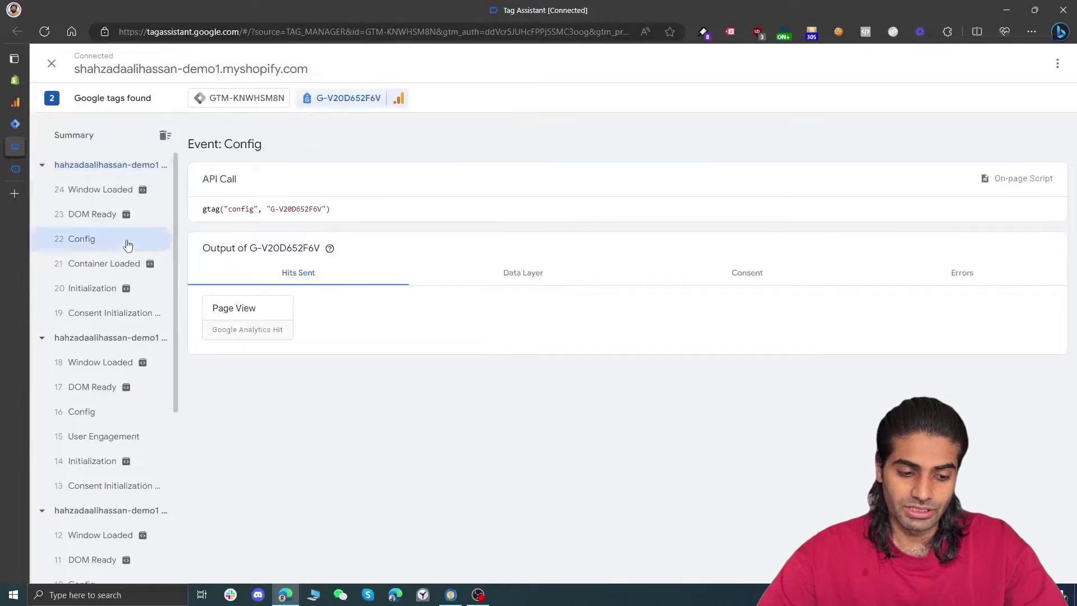
{"action": "left_click", "coordinate": [264, 332]}
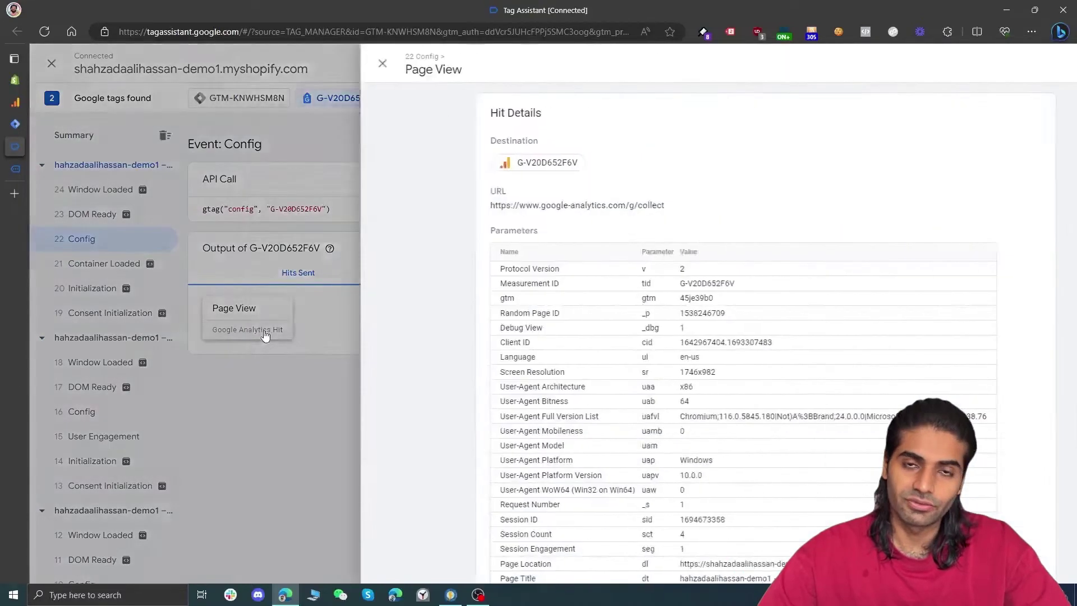
{"action": "scroll", "coordinate": [503, 353], "scroll_direction": "down", "scroll_amount": 1}
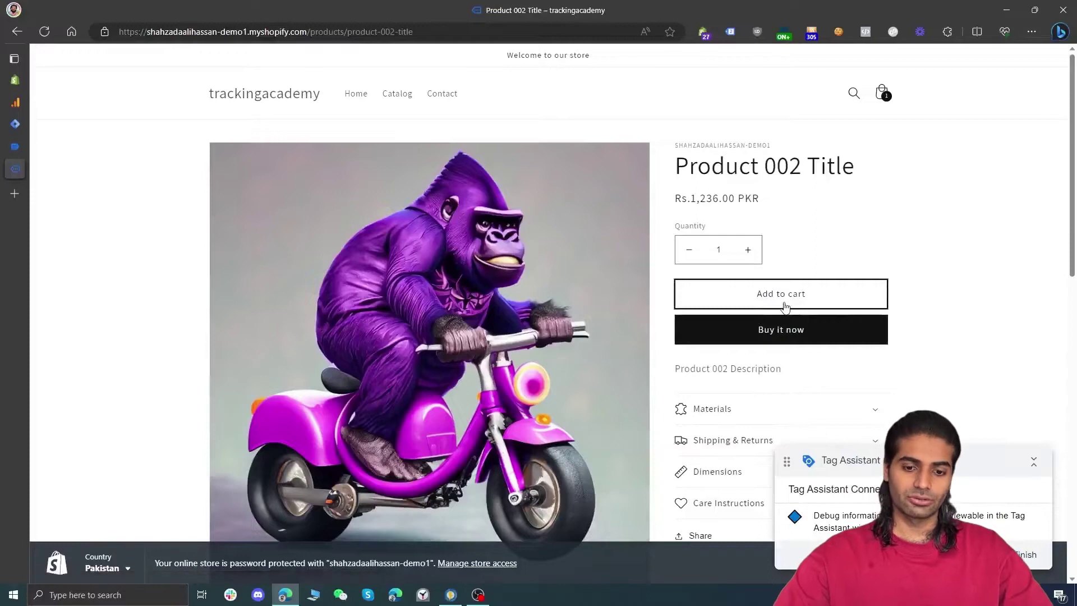
- Add Product 002 Title to the store cart and check the product page's events in Tag Assistant
{"action": "left_click", "coordinate": [784, 303]}
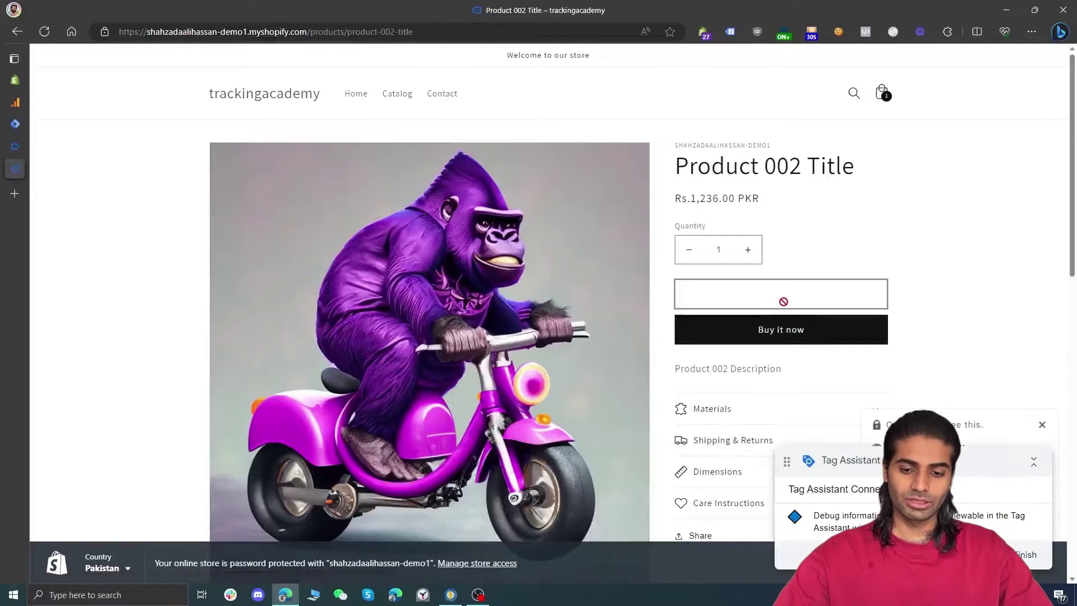
{"action": "left_click", "coordinate": [15, 147]}
{"action": "left_click", "coordinate": [115, 165]}
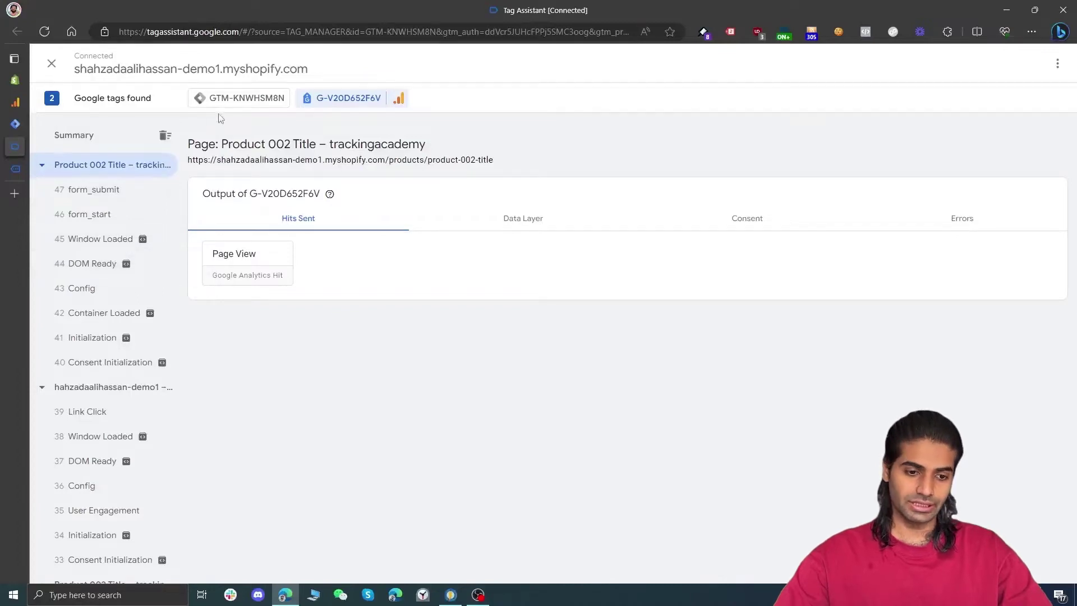
{"action": "left_click", "coordinate": [107, 169]}
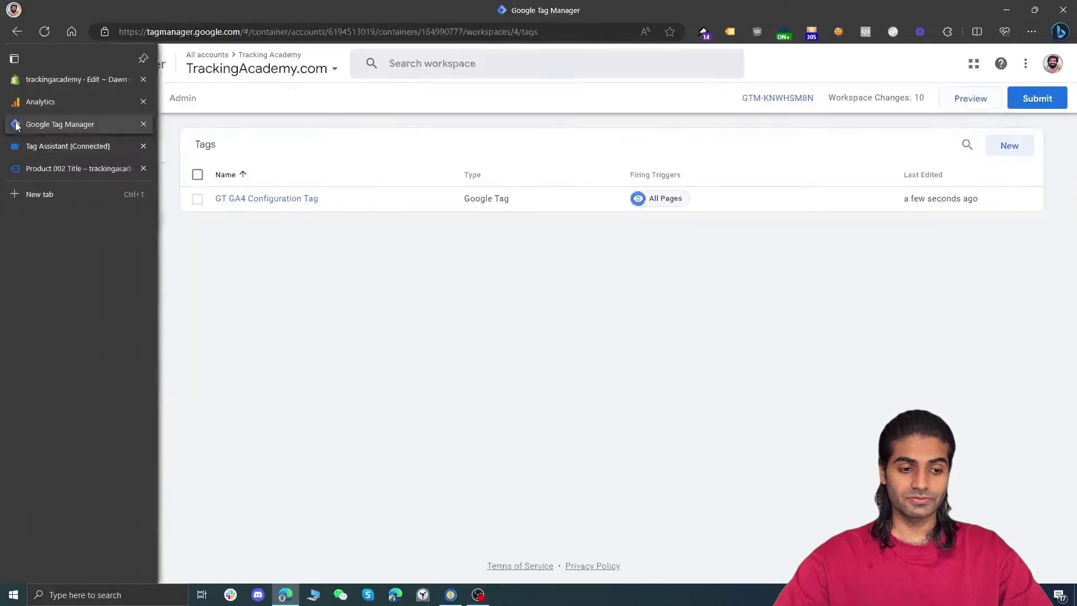
- In Google Tag Manager, create a Click - All Elements trigger that fires on All Clicks and save it as All Elements
{"action": "left_click", "coordinate": [16, 124]}
{"action": "left_click", "coordinate": [85, 249]}
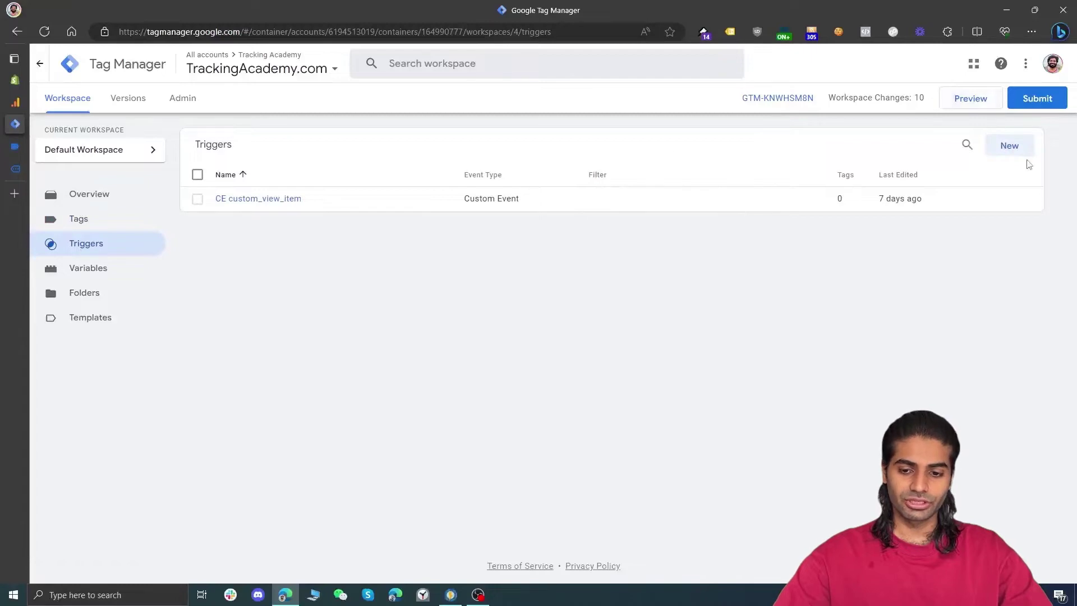
{"action": "left_click", "coordinate": [1014, 148]}
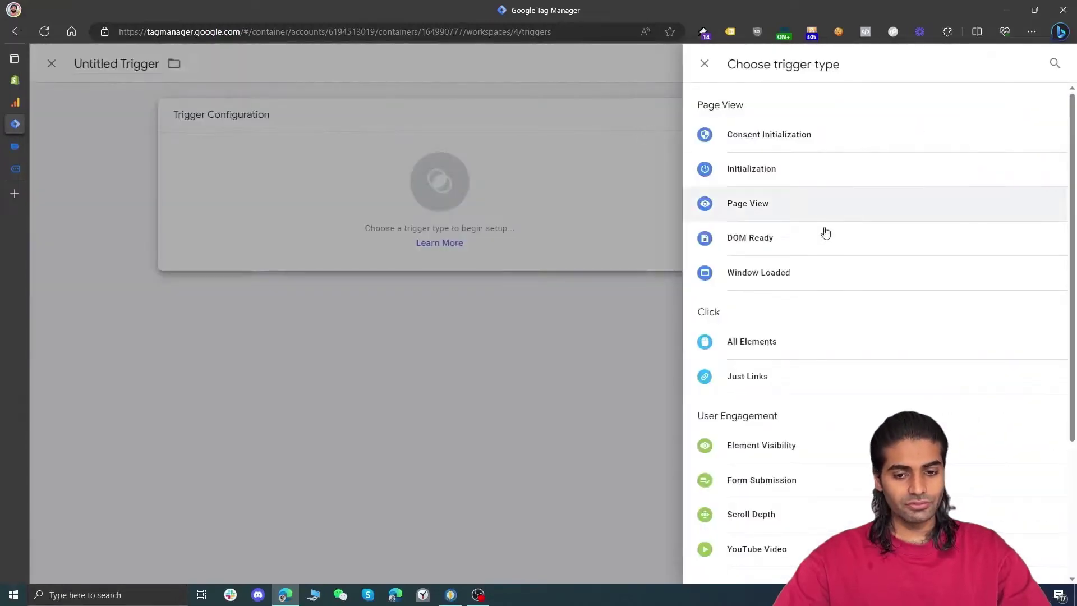
{"action": "left_click", "coordinate": [798, 353]}
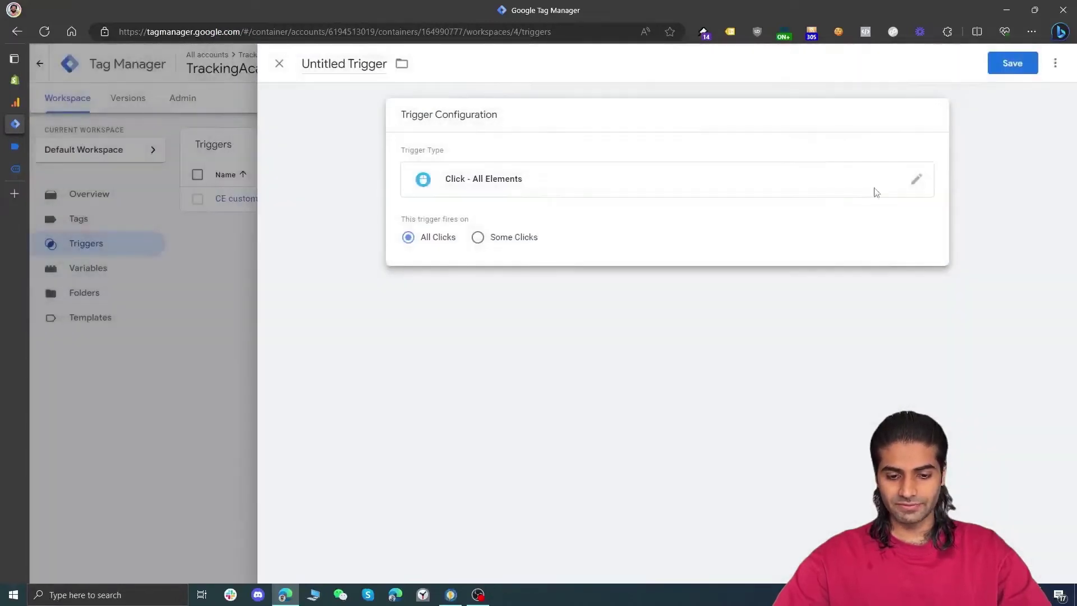
{"action": "left_click", "coordinate": [1029, 56]}
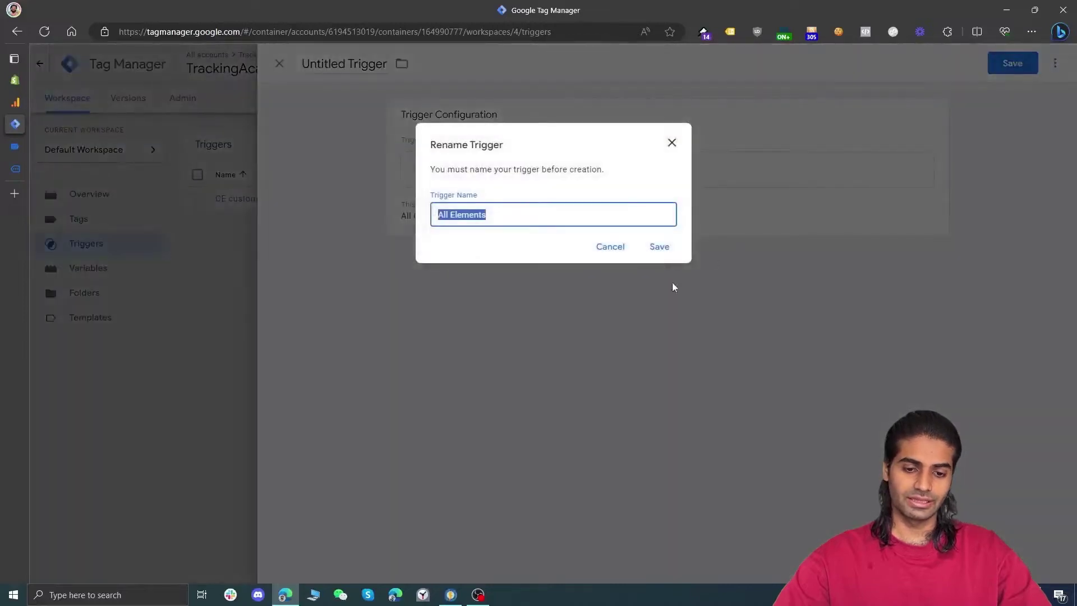
{"action": "left_click", "coordinate": [675, 255]}
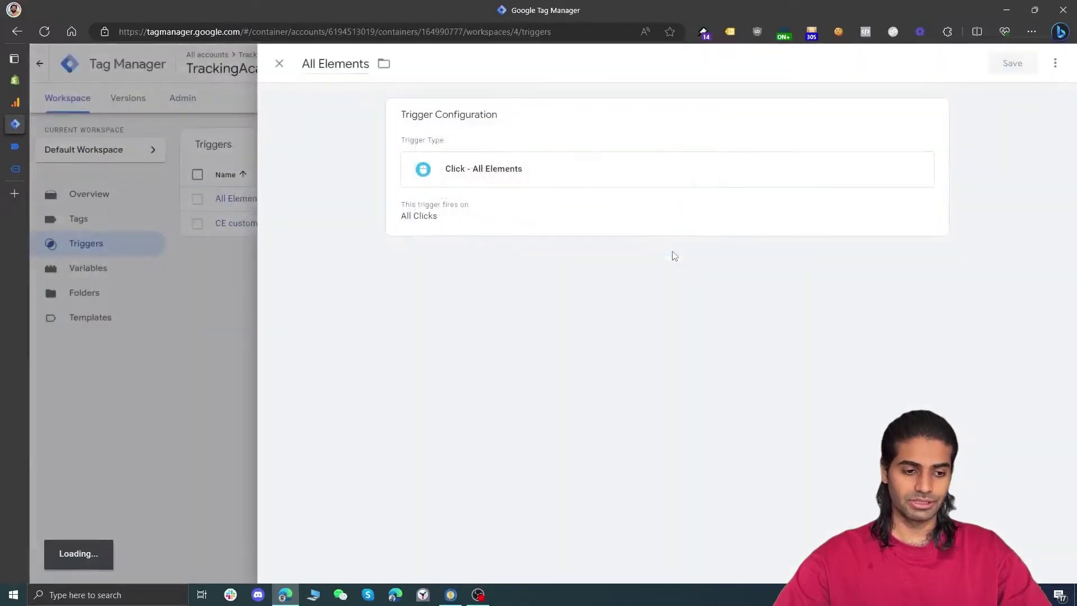
- Preview the container with Tag Assistant connected to the demo store and add Product 002 Title to the cart
{"action": "left_click", "coordinate": [976, 93]}
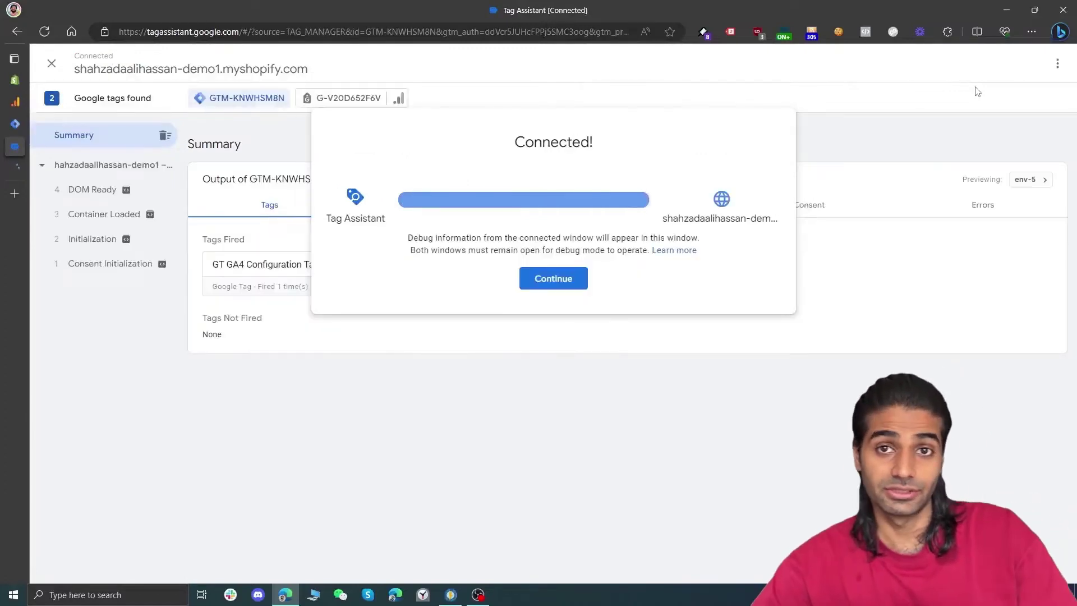
{"action": "key", "text": "alt+Tab"}
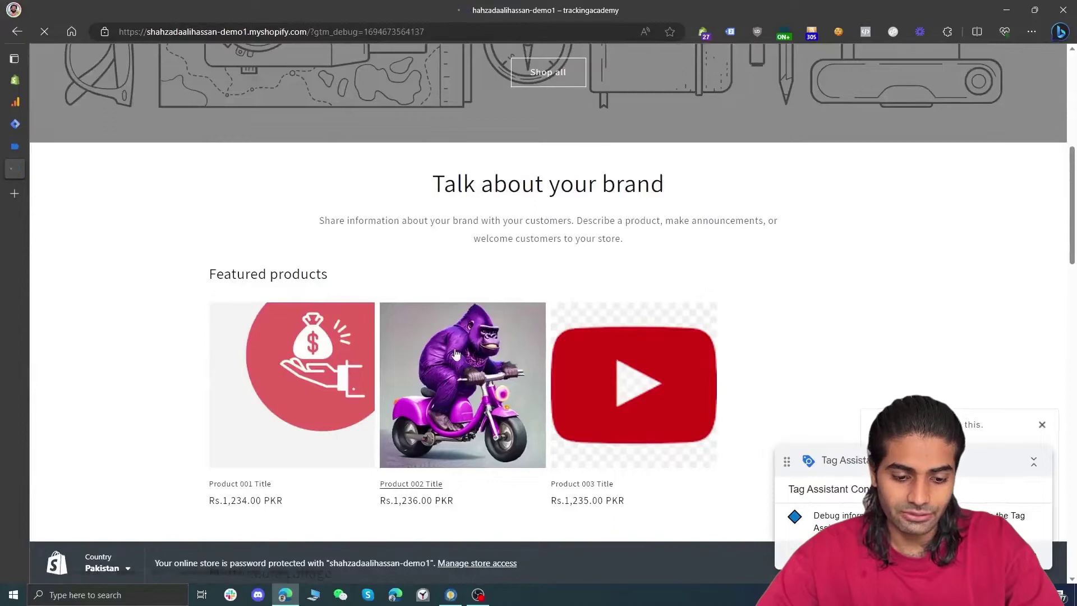
{"action": "left_click", "coordinate": [455, 353]}
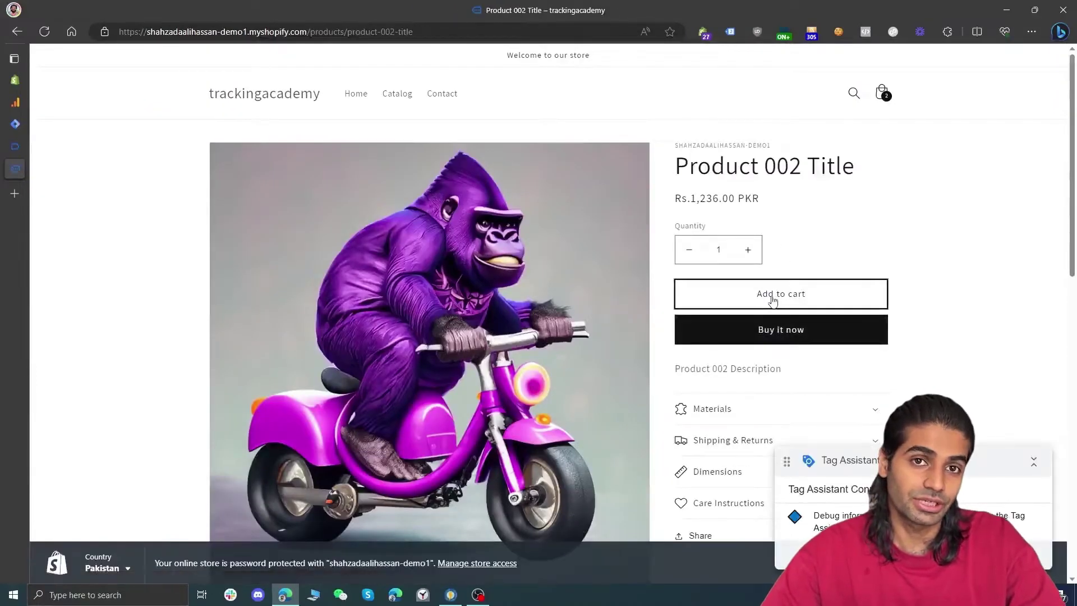
{"action": "left_click", "coordinate": [773, 300]}
- In Tag Assistant, examine the API call and variables of the Click event on the Product 002 Title page
{"action": "key", "text": "alt+Tab"}
{"action": "left_click", "coordinate": [91, 248]}
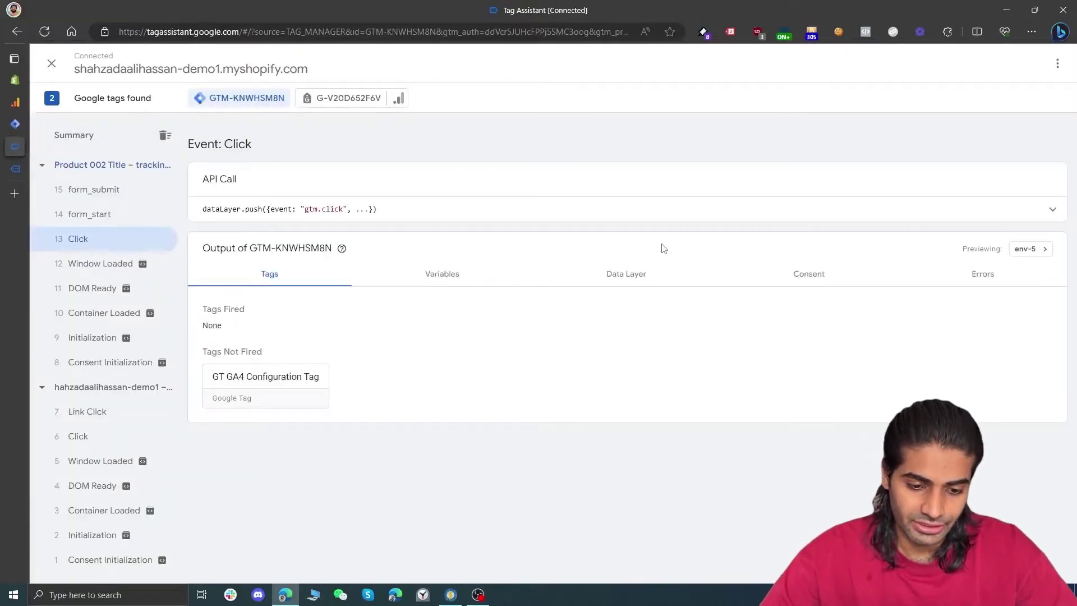
{"action": "left_click", "coordinate": [775, 209]}
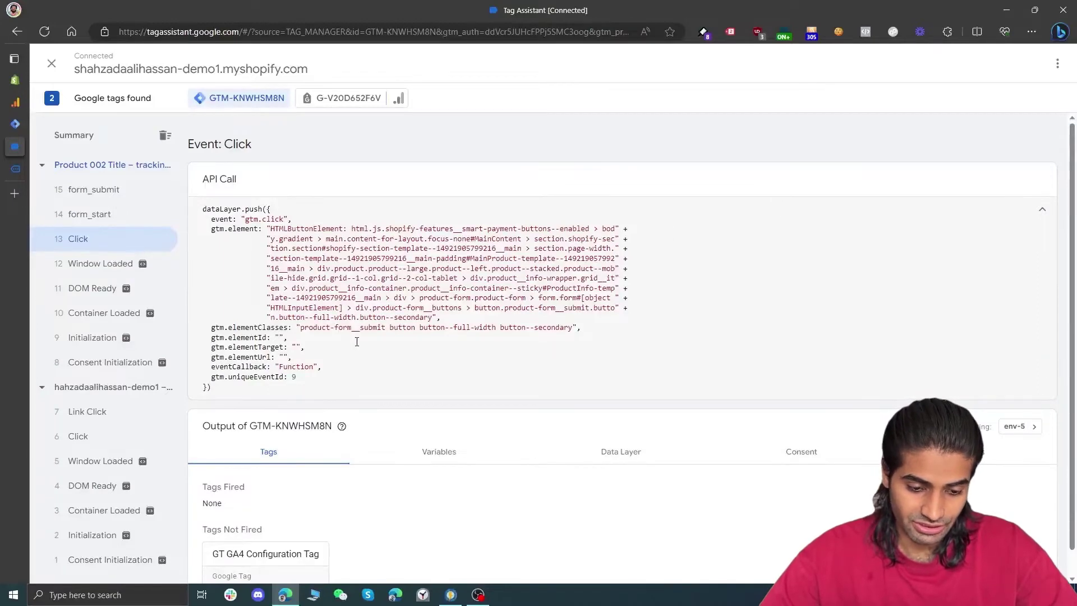
{"action": "scroll", "coordinate": [357, 342], "scroll_direction": "down", "scroll_amount": 2}
{"action": "left_click", "coordinate": [439, 359]}
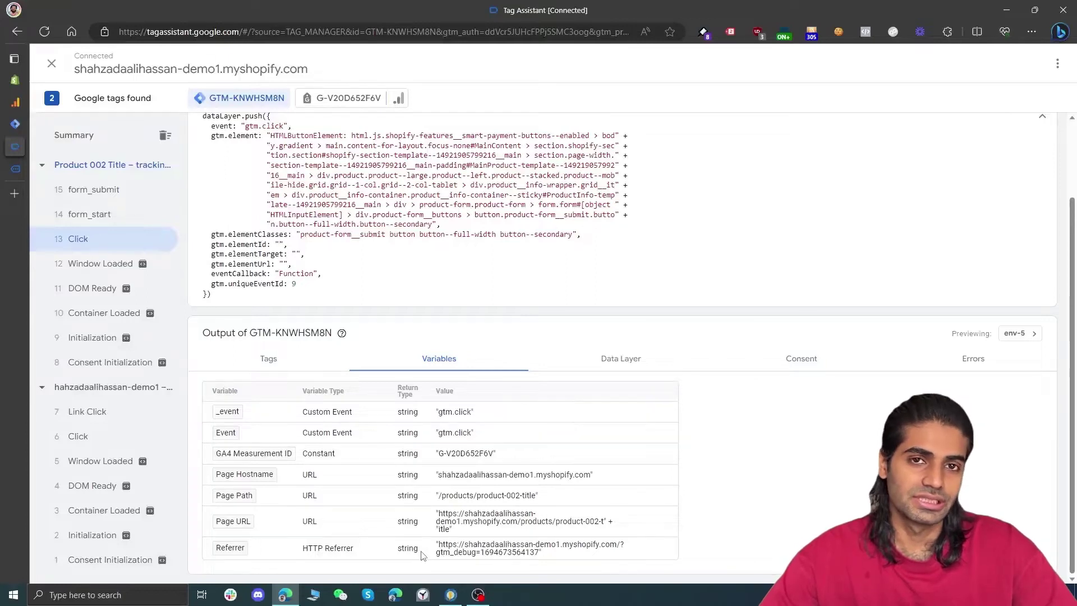
- In Google Tag Manager, enable the built-in variables Click Element, Click Classes, Click ID, Click Target, Click URL and Click Text
{"action": "left_click", "coordinate": [15, 124]}
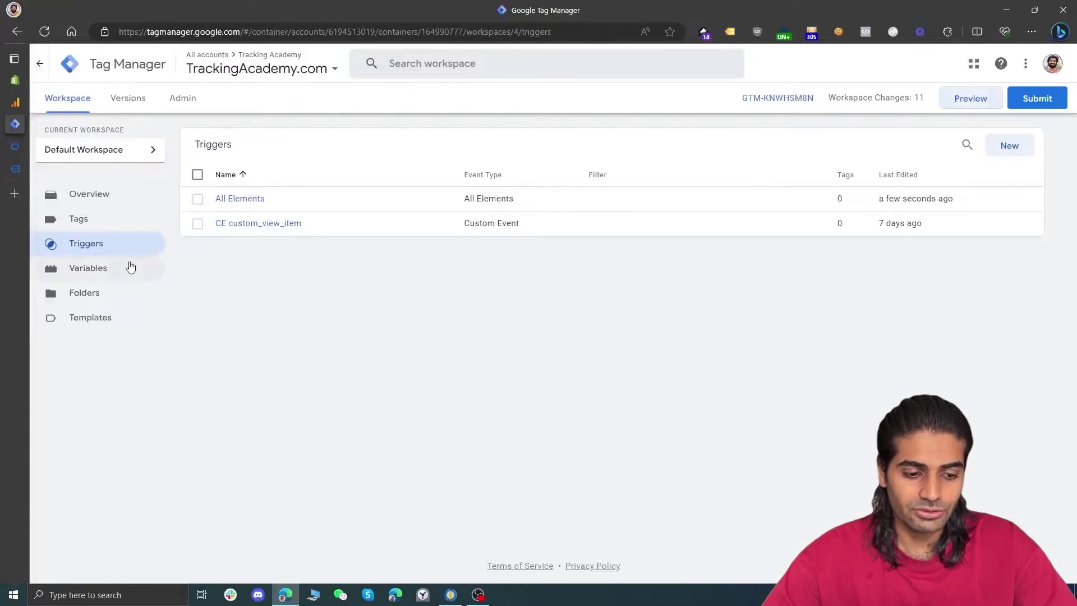
{"action": "left_click", "coordinate": [117, 272]}
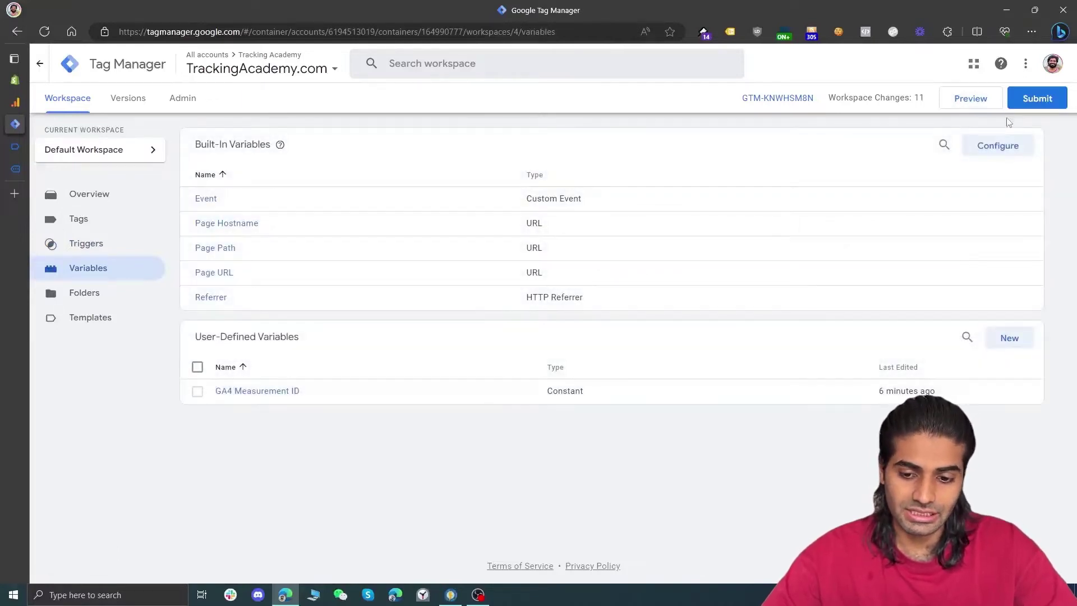
{"action": "left_click", "coordinate": [985, 147]}
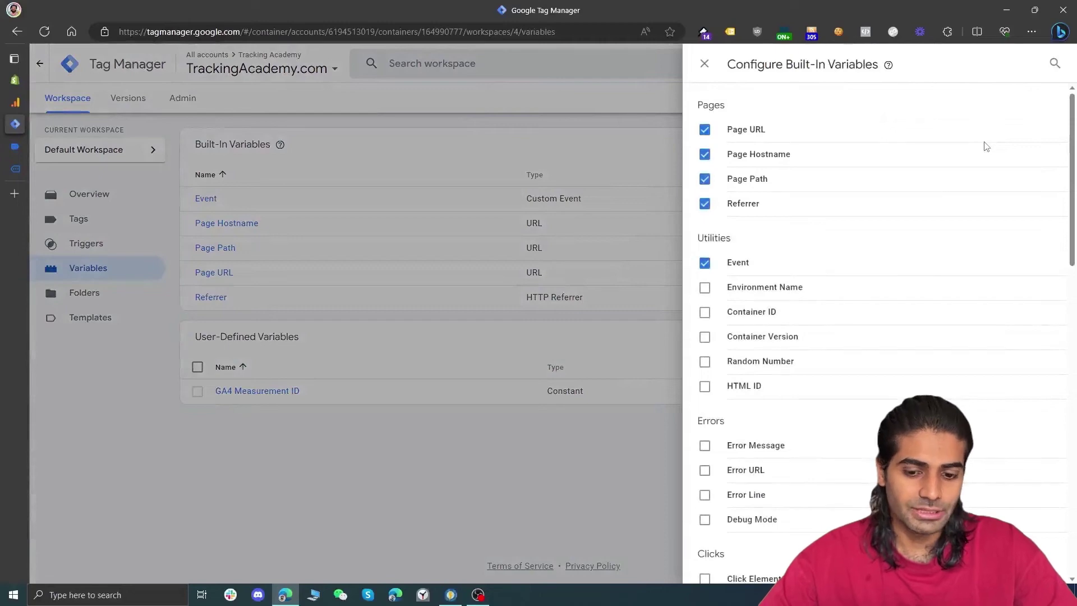
{"action": "scroll", "coordinate": [866, 396], "scroll_direction": "down", "scroll_amount": 5}
{"action": "left_click", "coordinate": [799, 277]}
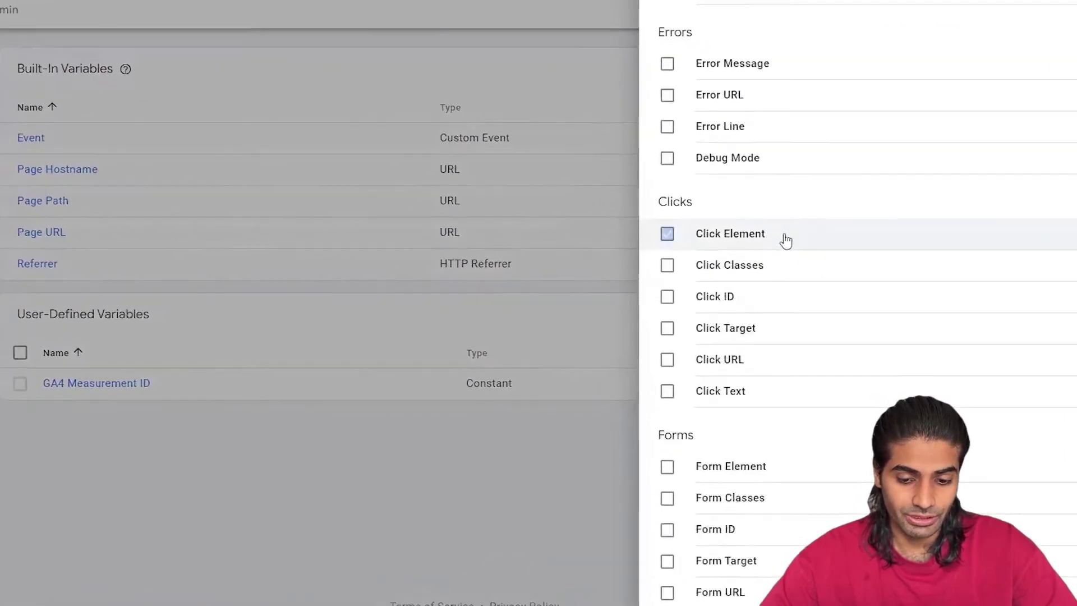
{"action": "left_click", "coordinate": [763, 267]}
{"action": "left_click", "coordinate": [758, 298]}
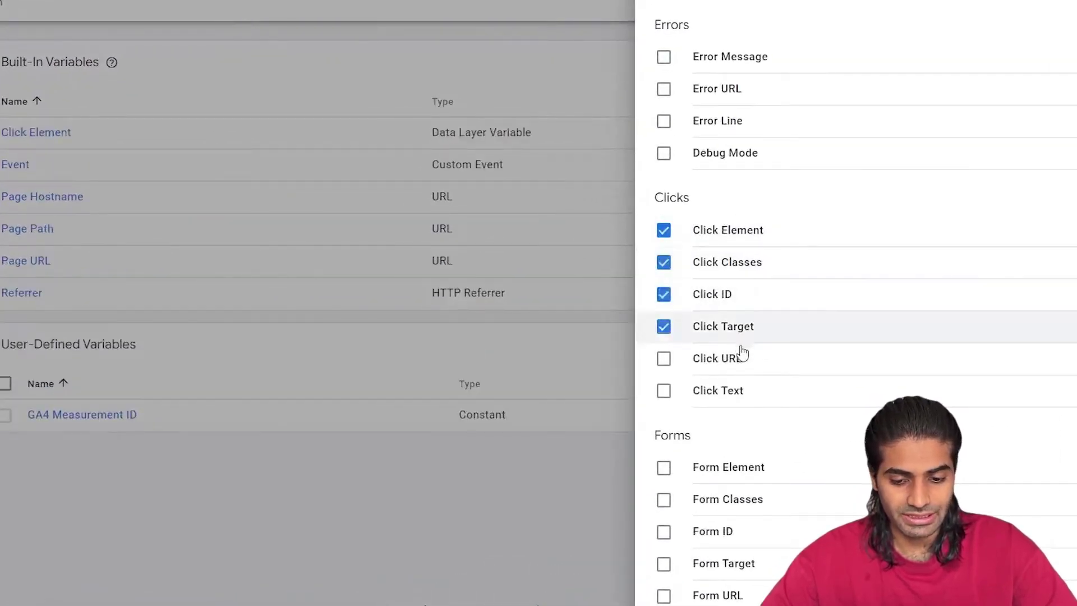
{"action": "left_click", "coordinate": [741, 359]}
{"action": "left_click", "coordinate": [735, 393]}
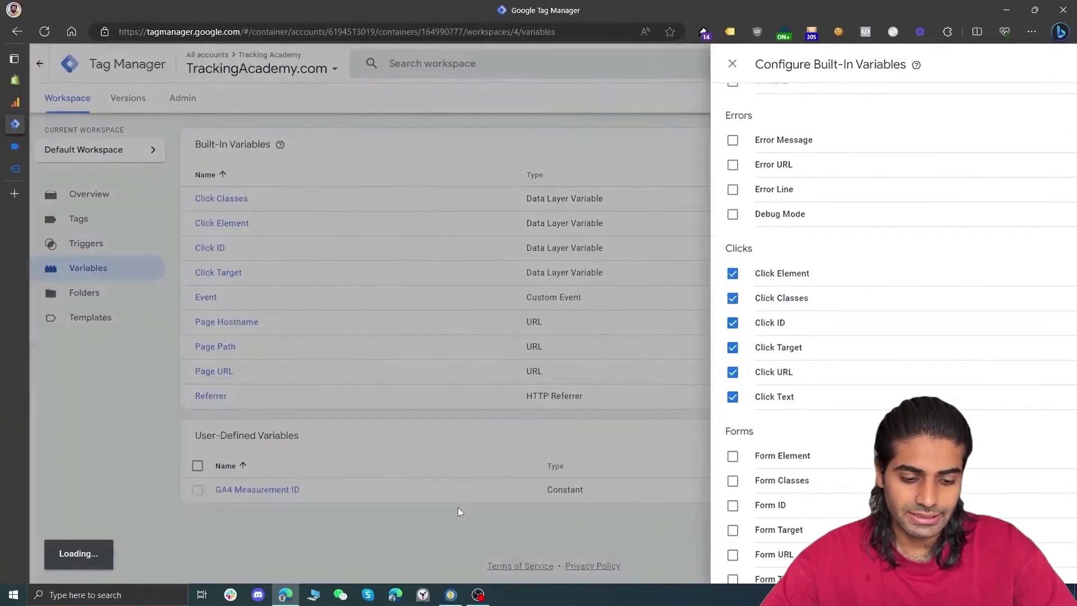
{"action": "left_click", "coordinate": [459, 511]}
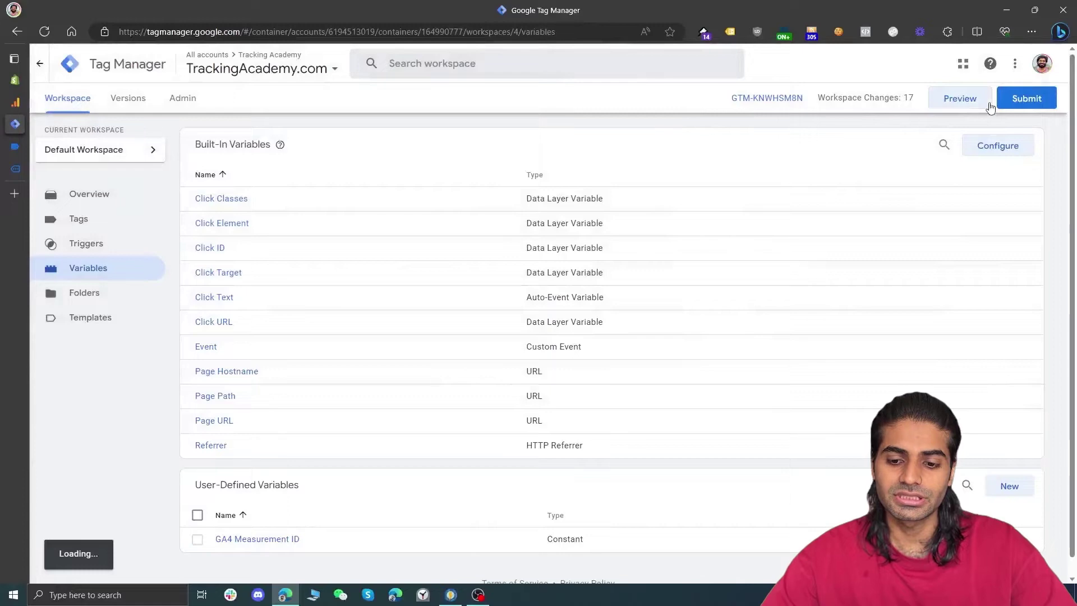
- Restart the container preview and add Product 002 Title to the cart from the store's catalog
{"action": "left_click", "coordinate": [990, 107]}
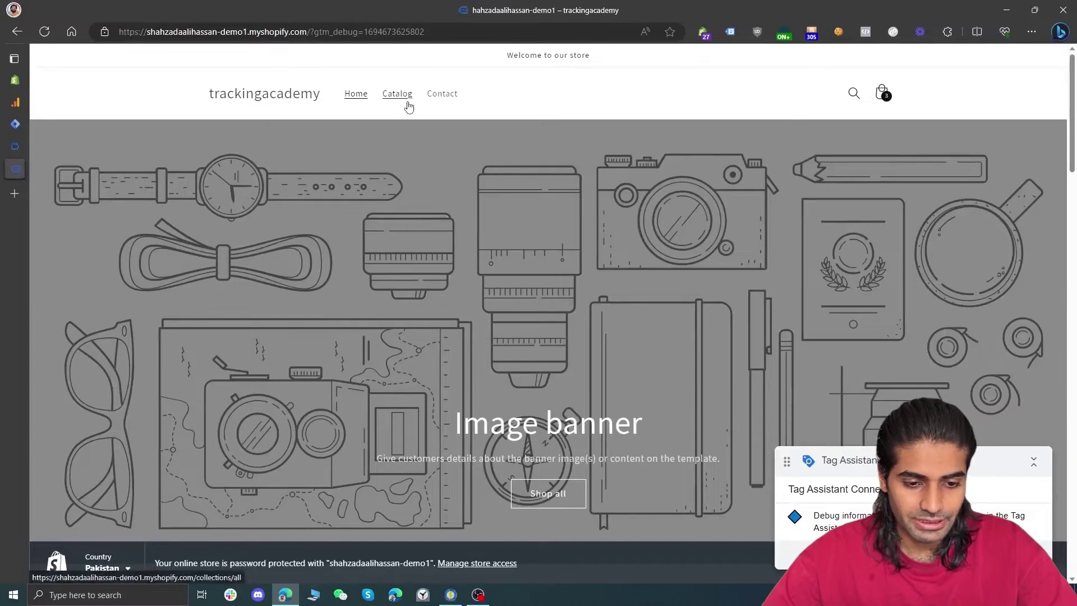
{"action": "left_click", "coordinate": [408, 103]}
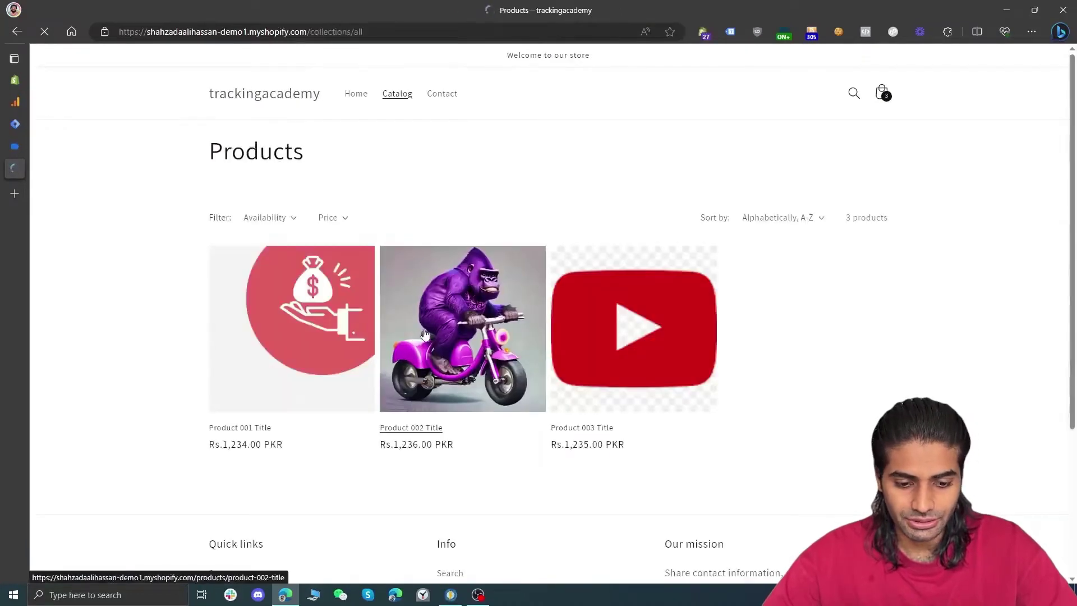
{"action": "left_click", "coordinate": [417, 337]}
{"action": "left_click", "coordinate": [781, 294]}
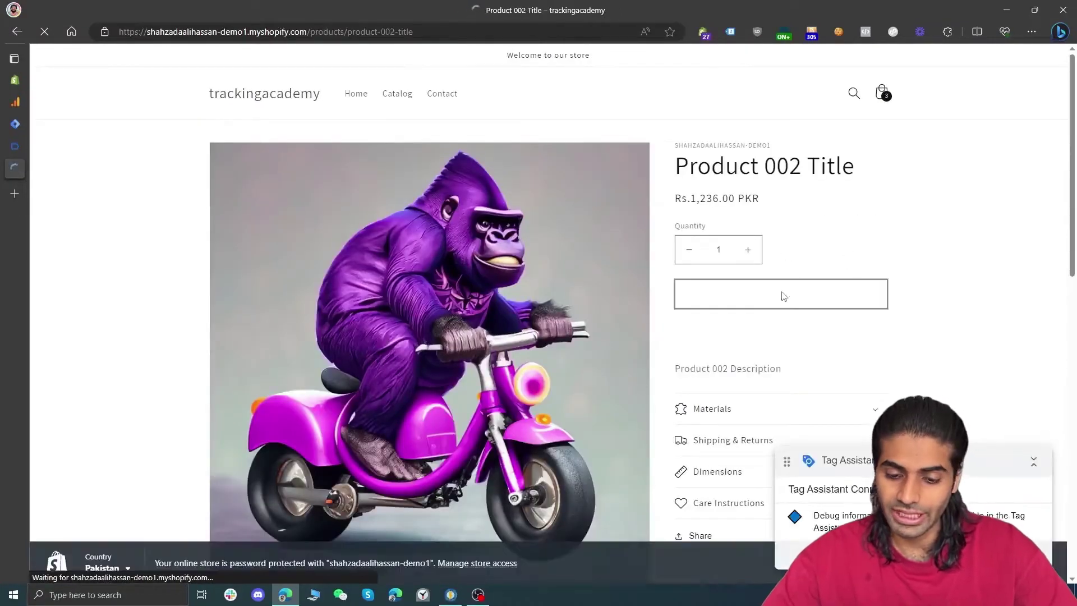
- In Tag Assistant, view the variables of the Product 002 Title page's Click event and copy the Click Text value "Add to cart"
{"action": "left_click", "coordinate": [16, 147]}
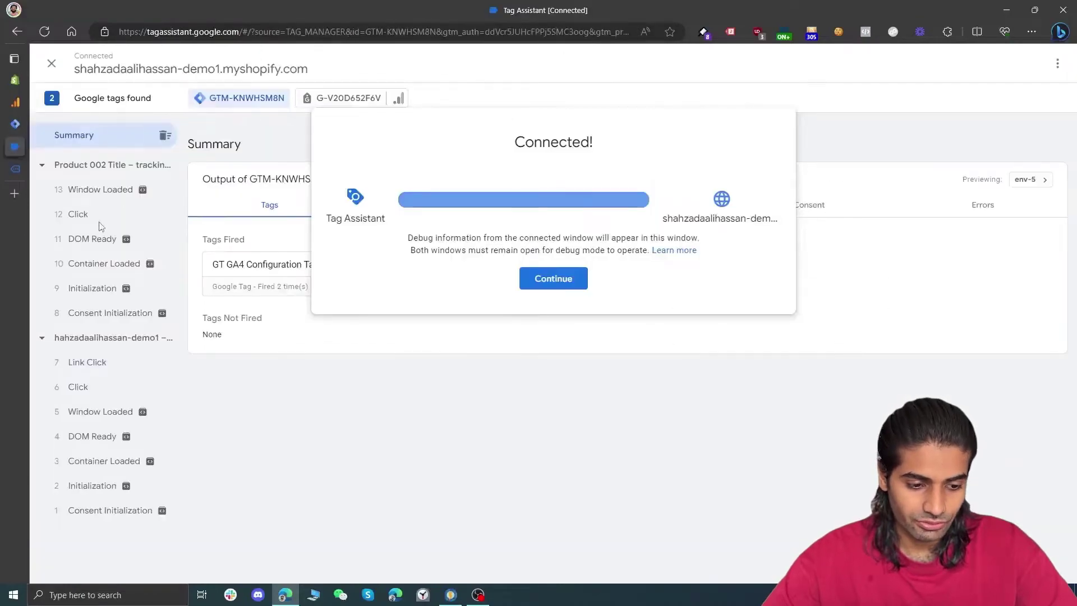
{"action": "left_click", "coordinate": [73, 217]}
{"action": "left_click", "coordinate": [483, 290]}
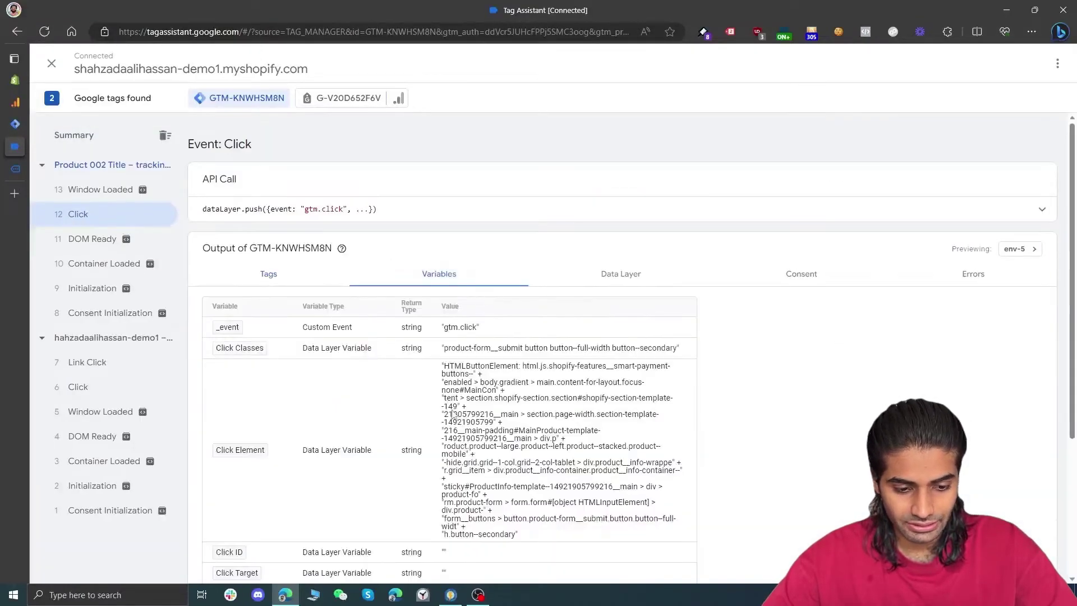
{"action": "scroll", "coordinate": [453, 415], "scroll_direction": "down", "scroll_amount": 4}
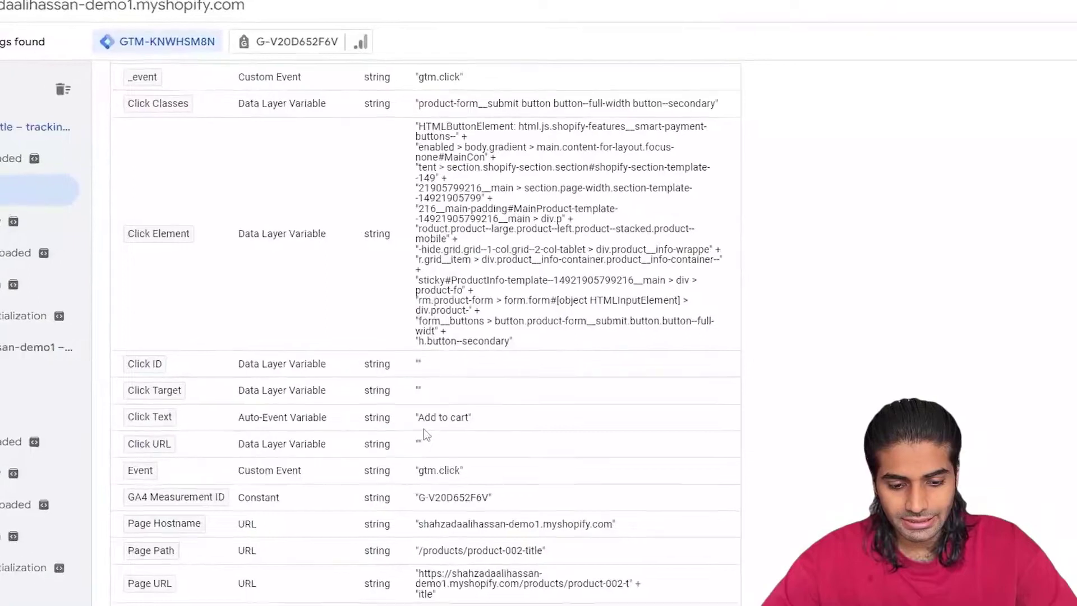
{"action": "left_click_drag", "start_coordinate": [417, 418], "coordinate": [467, 426]}
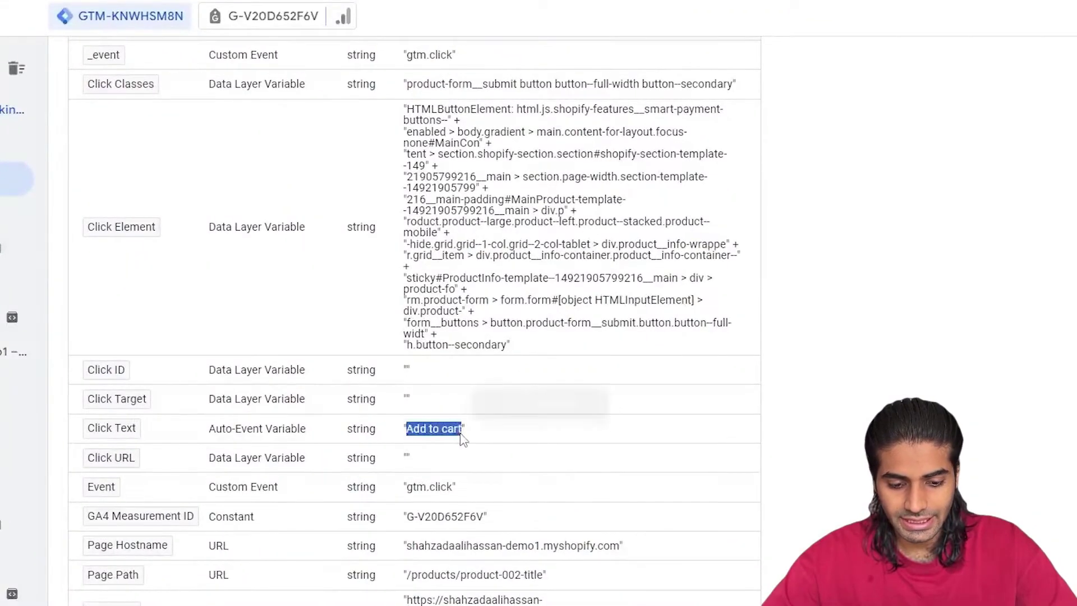
{"action": "right_click", "coordinate": [459, 440]}
{"action": "left_click", "coordinate": [539, 61]}
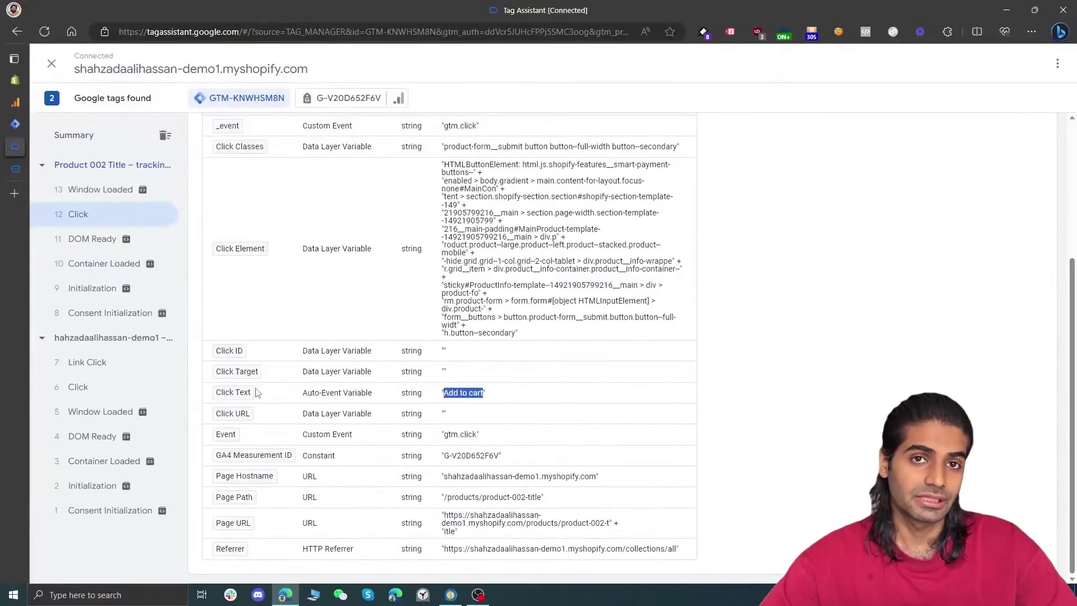
- In Google Tag Manager, set the All Elements trigger to fire on Some Clicks where Click Text contains "Add to cart"
{"action": "left_click", "coordinate": [15, 123]}
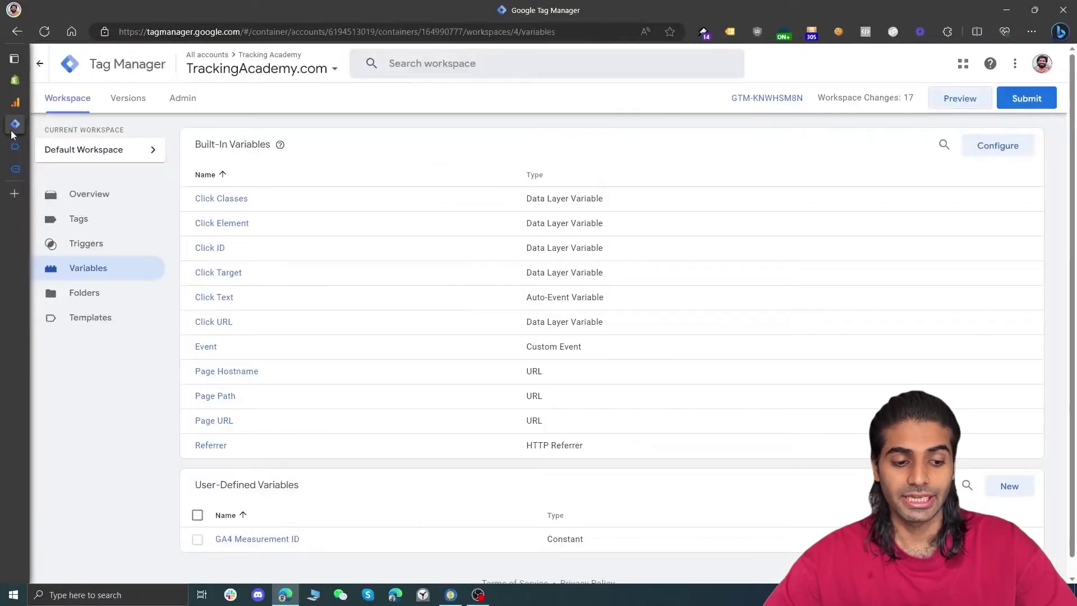
{"action": "left_click", "coordinate": [137, 248]}
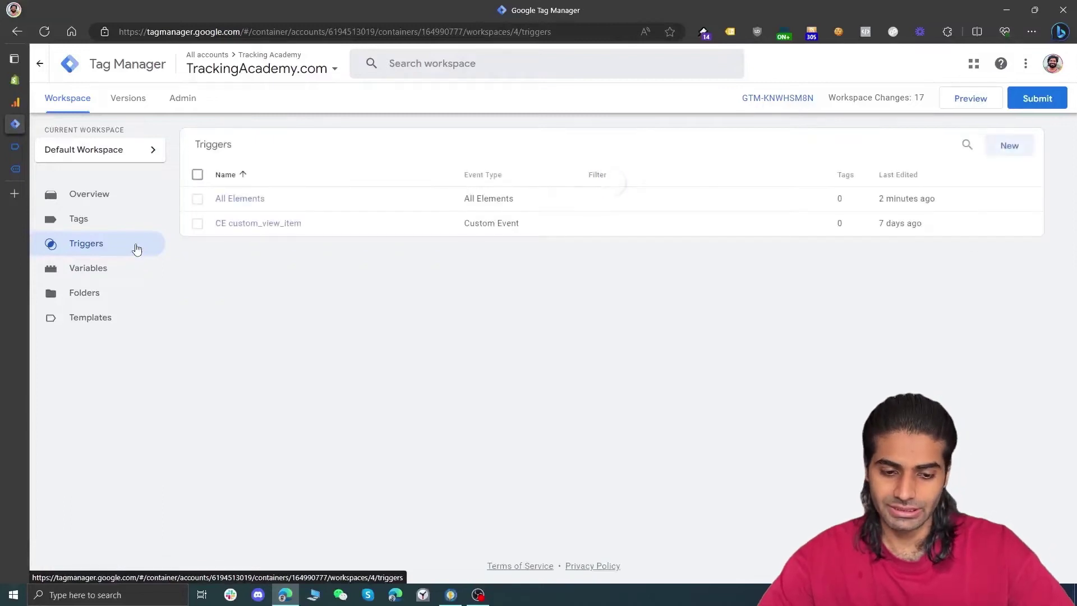
{"action": "left_click", "coordinate": [219, 200]}
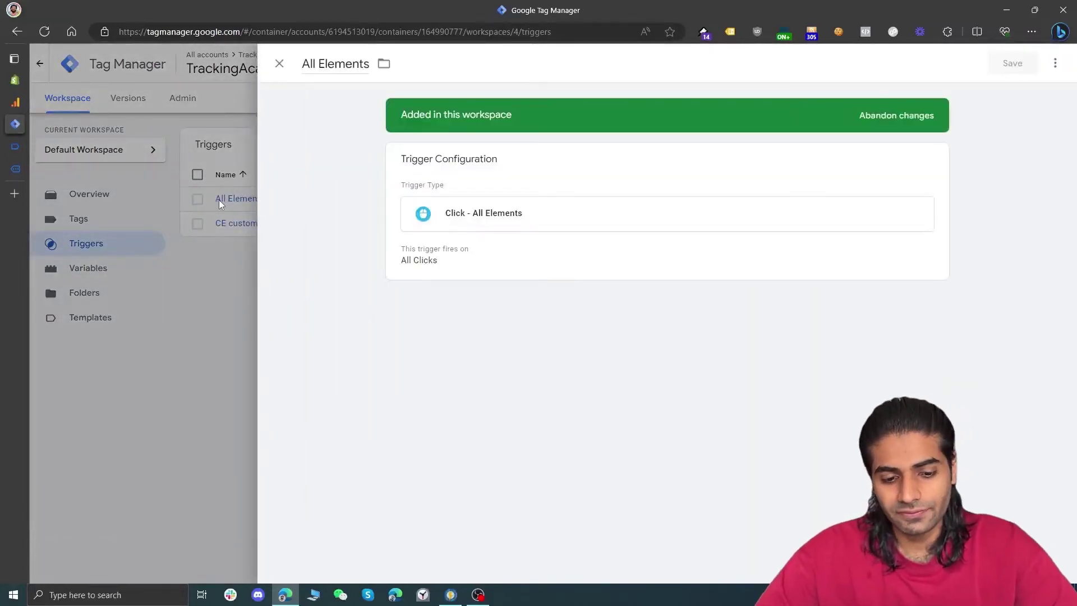
{"action": "left_click", "coordinate": [434, 257]}
{"action": "left_click", "coordinate": [479, 282]}
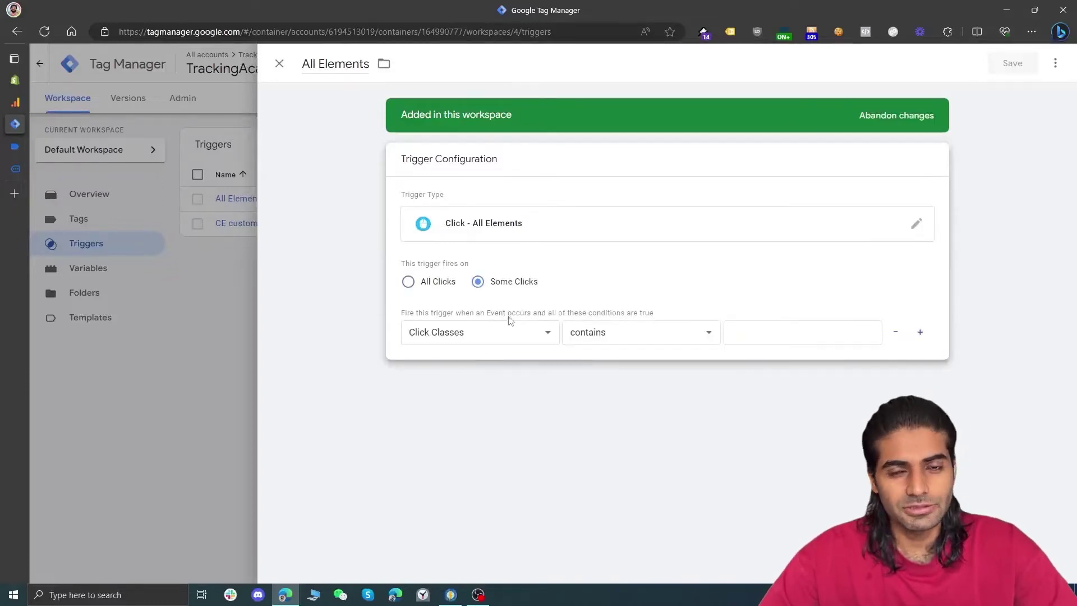
{"action": "left_click", "coordinate": [528, 337]}
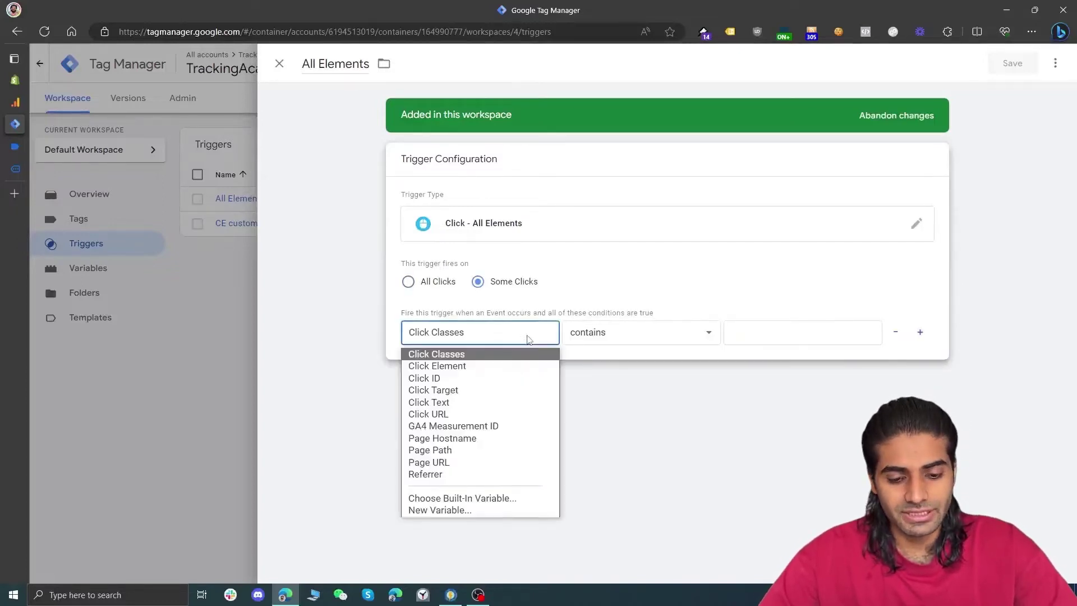
{"action": "left_click", "coordinate": [461, 402]}
{"action": "left_click", "coordinate": [773, 328]}
{"action": "type", "text": "Add to cart"}
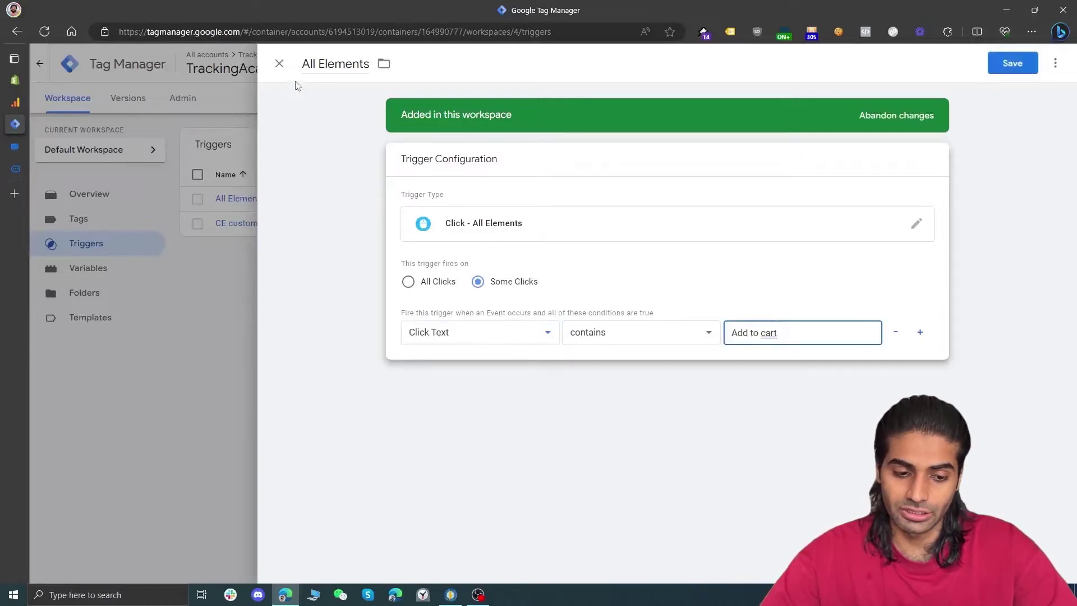
- Rename the All Elements trigger as "BC Add to cart" and save it
{"action": "left_click", "coordinate": [330, 65]}
{"action": "type", "text": "BC"}
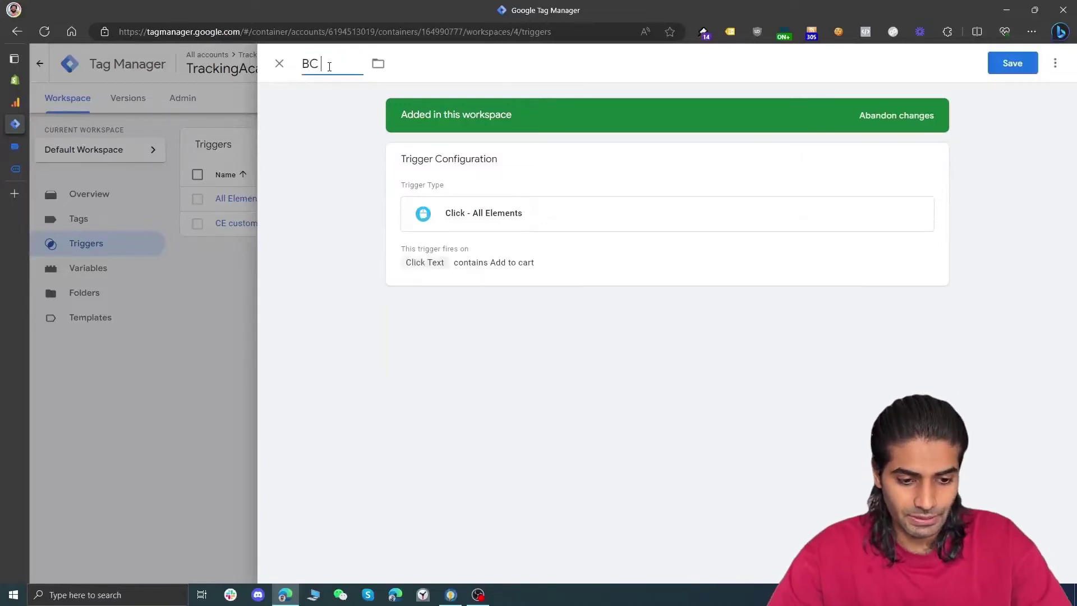
{"action": "key", "text": "ctrl+v"}
{"action": "left_click", "coordinate": [1031, 63]}
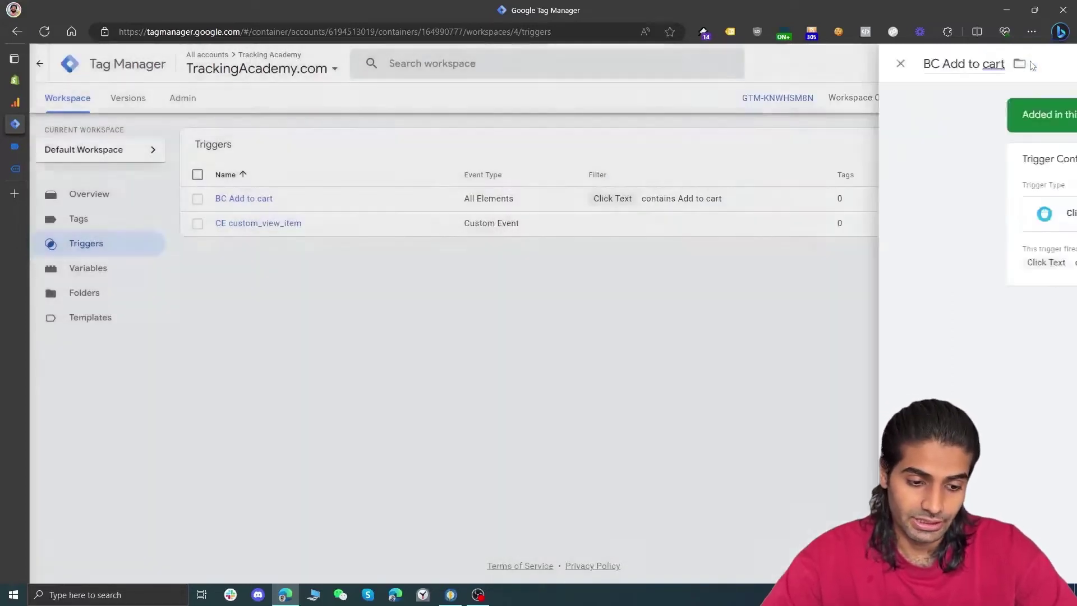
- Create a new tag and set BC Add to cart as its firing trigger
{"action": "left_click", "coordinate": [150, 217]}
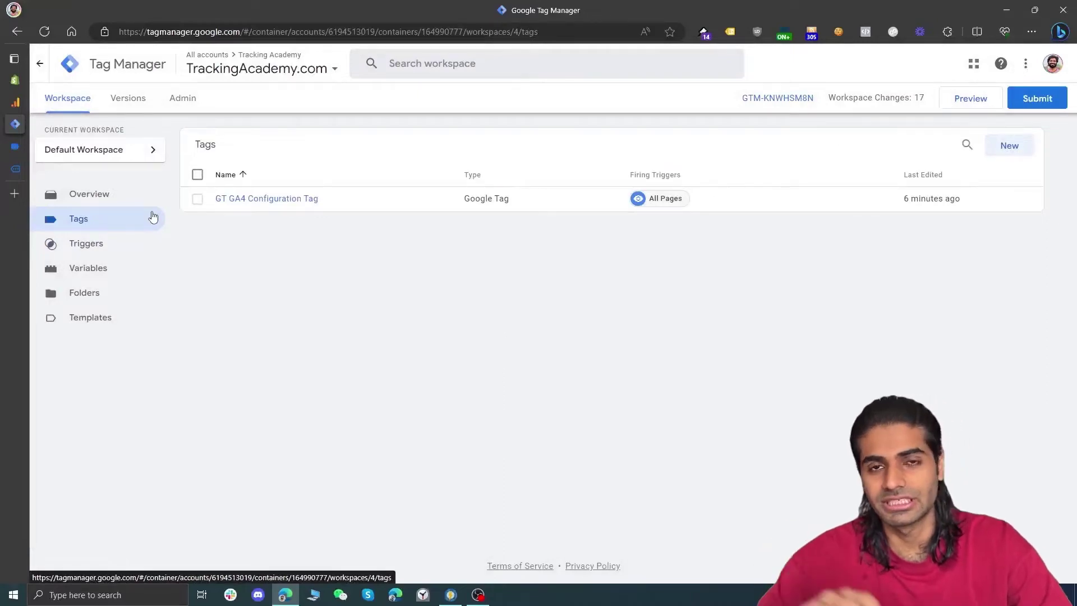
{"action": "left_click", "coordinate": [1009, 145]}
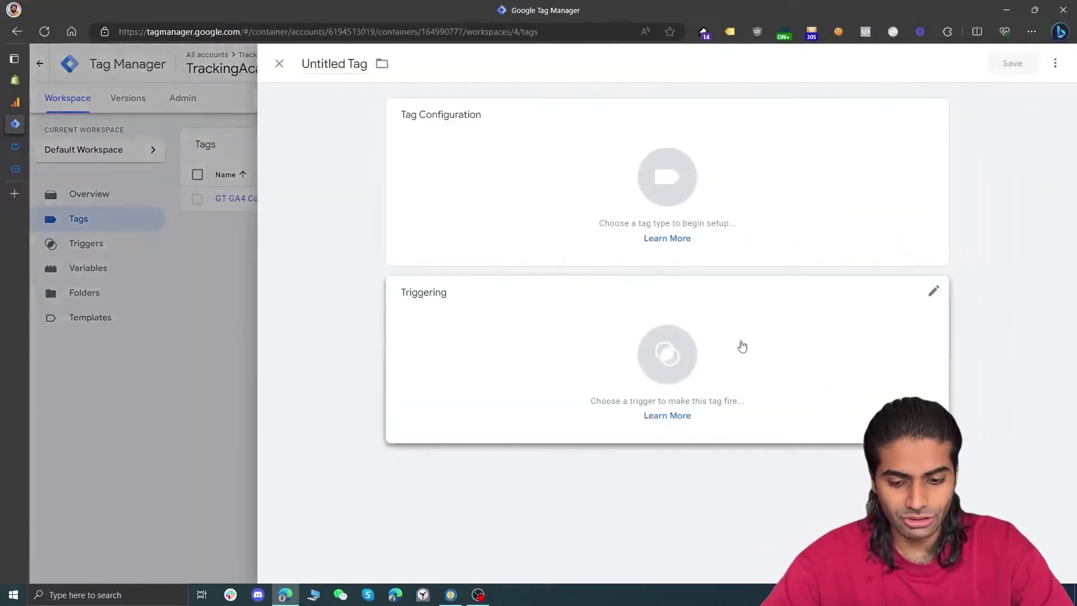
{"action": "left_click", "coordinate": [741, 344]}
{"action": "left_click", "coordinate": [562, 145]}
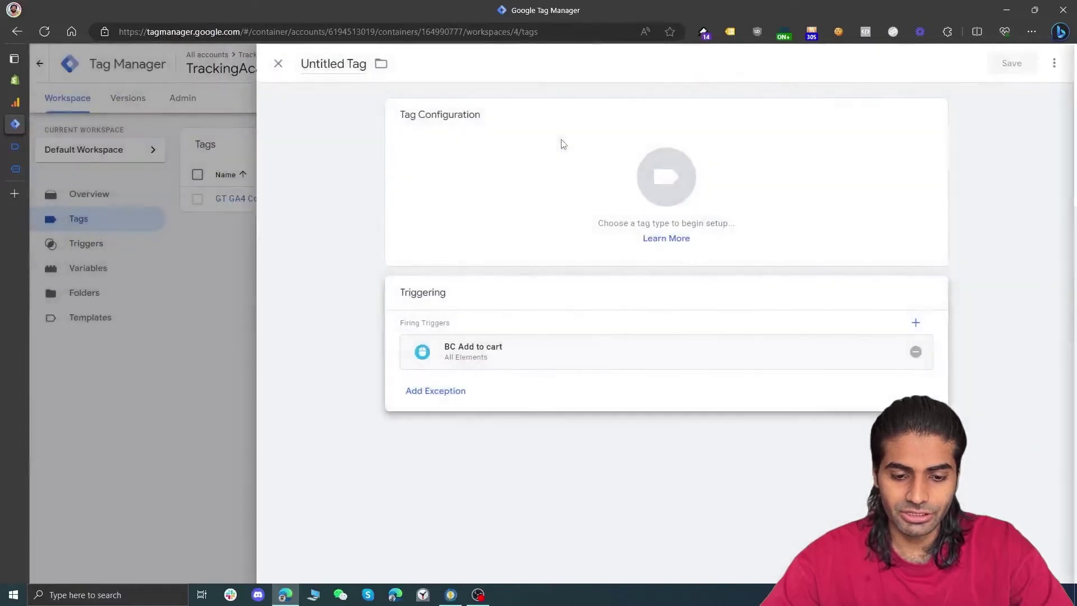
- Configure the tag as a Google Analytics: GA4 Event using the GA4 Measurement ID variable and the event name add_to_cart
{"action": "left_click", "coordinate": [544, 200]}
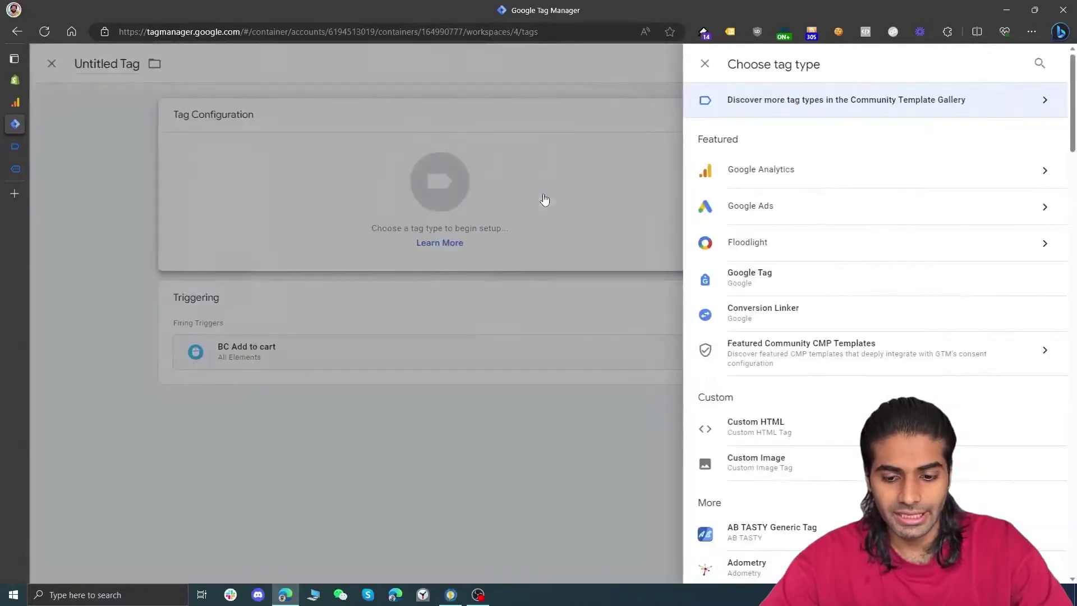
{"action": "left_click", "coordinate": [863, 183]}
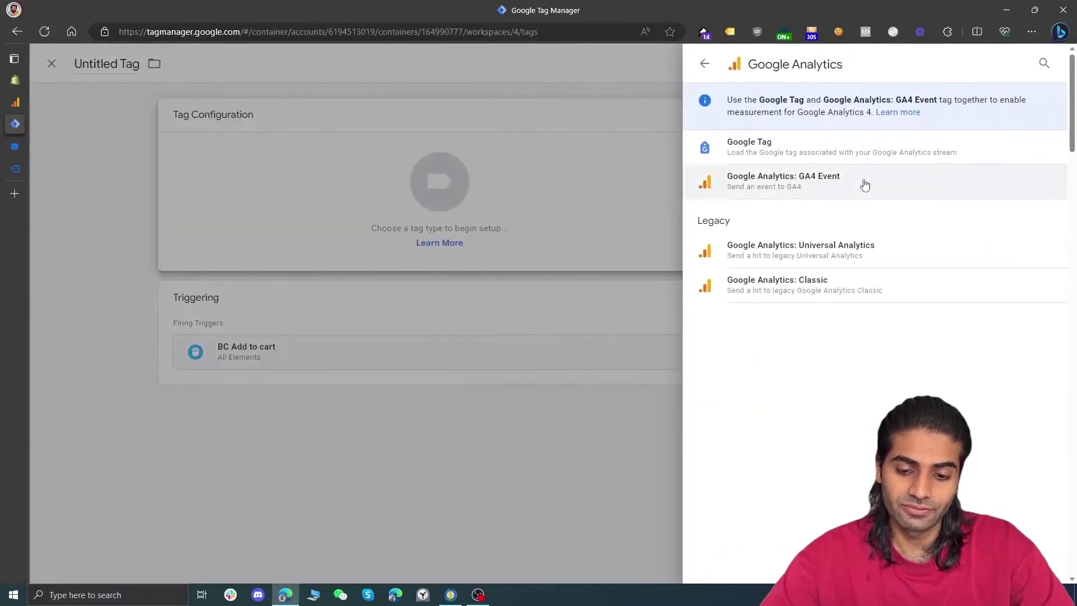
{"action": "left_click", "coordinate": [865, 185]}
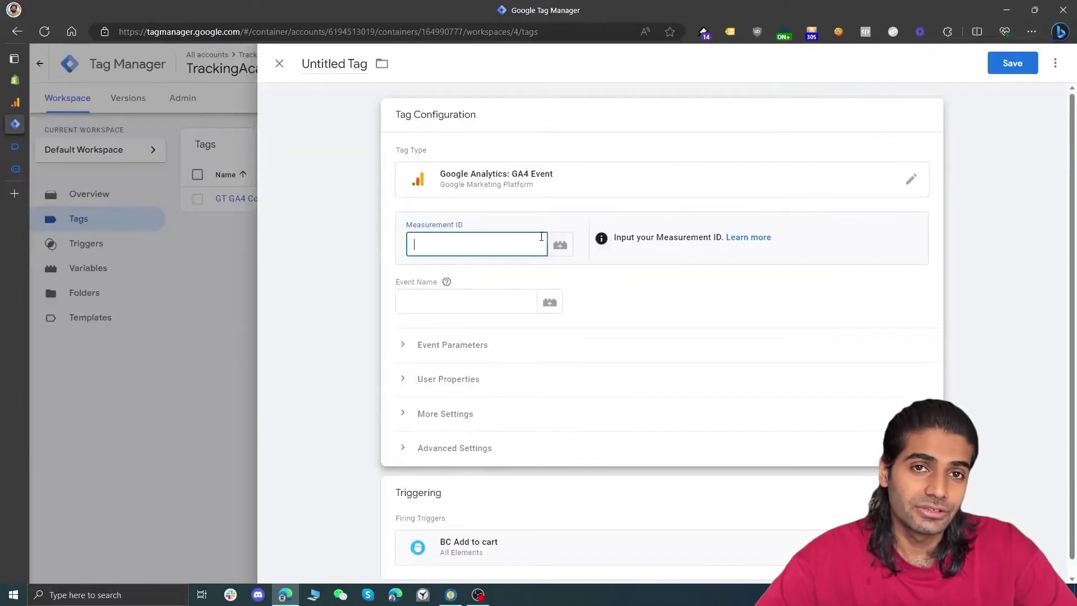
{"action": "left_click", "coordinate": [559, 247]}
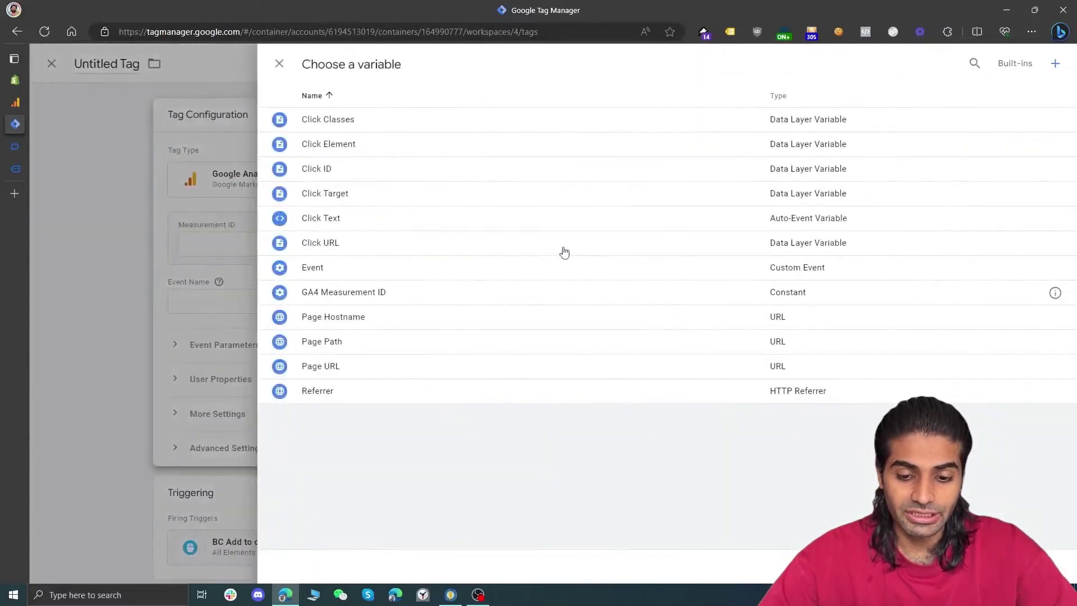
{"action": "left_click", "coordinate": [368, 295]}
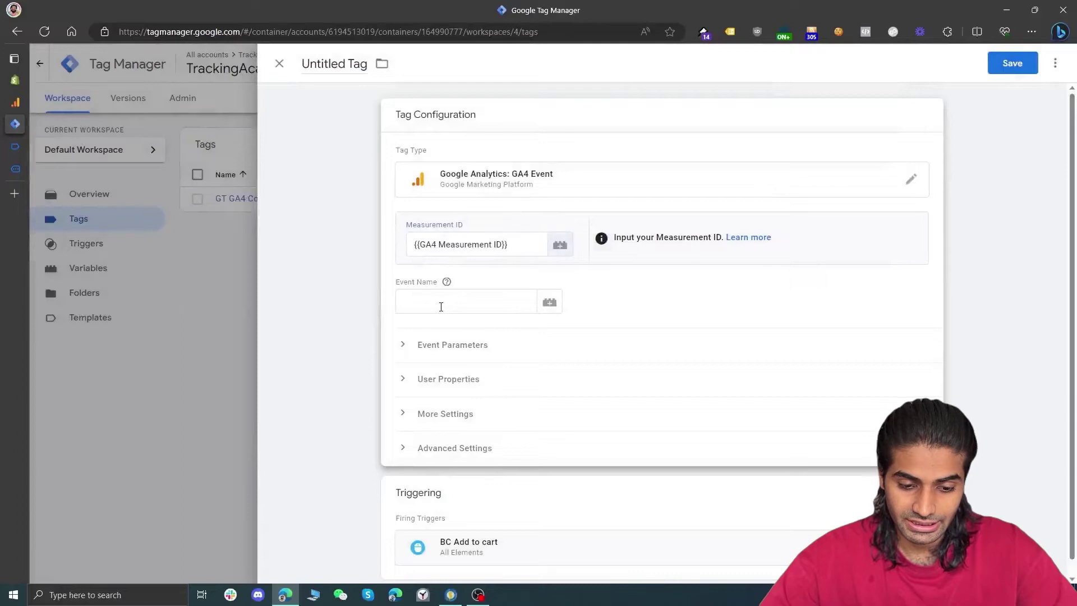
{"action": "left_click", "coordinate": [444, 306]}
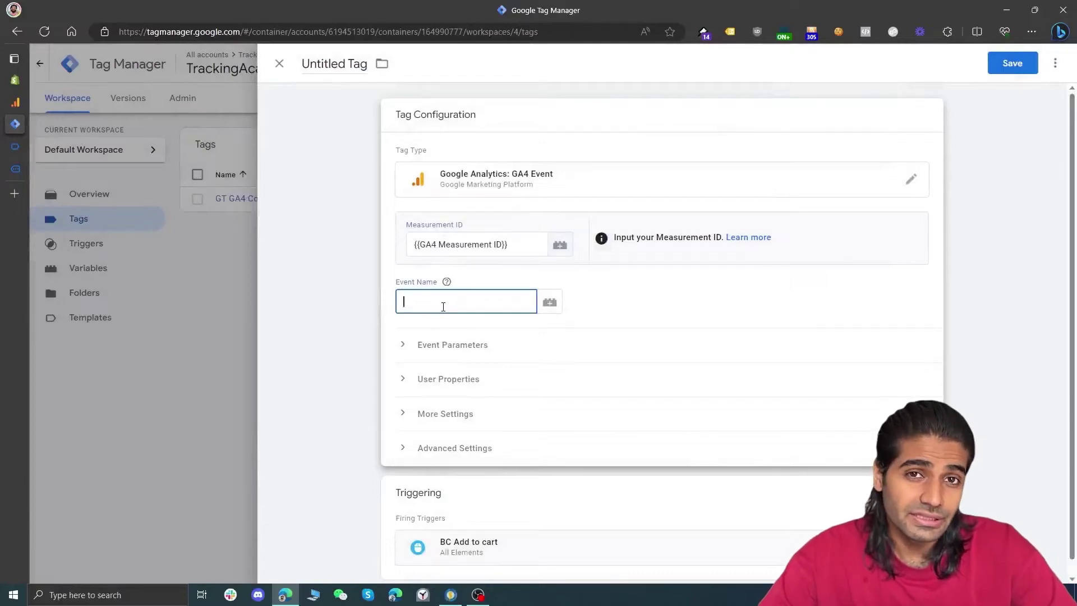
{"action": "type", "text": "add_to_cart"}
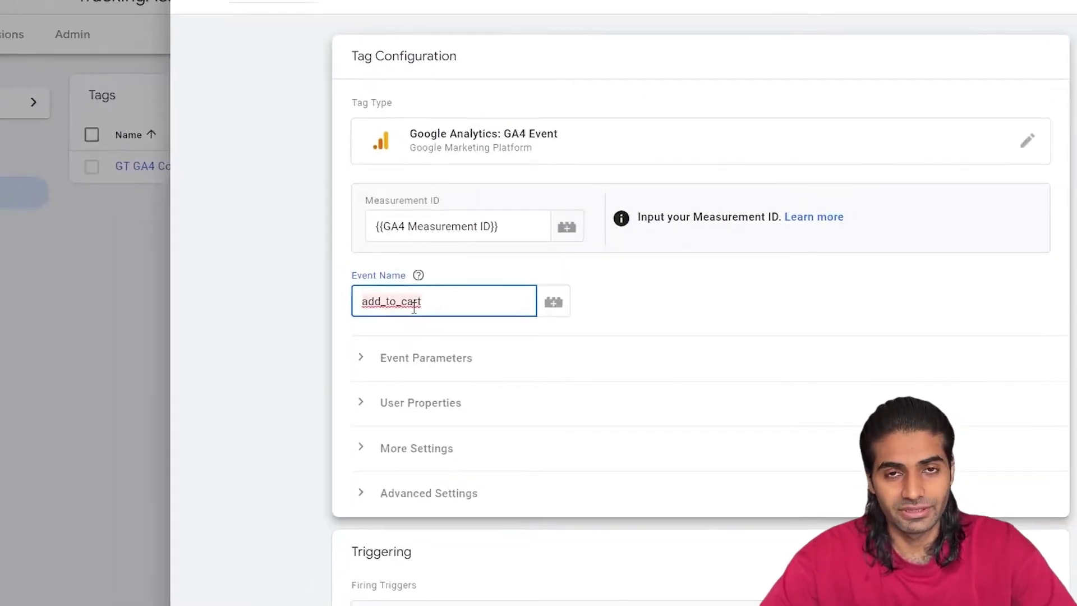
- Name the new tag "GA4 EEC add_to_cart" and save it
{"action": "left_click", "coordinate": [324, 58]}
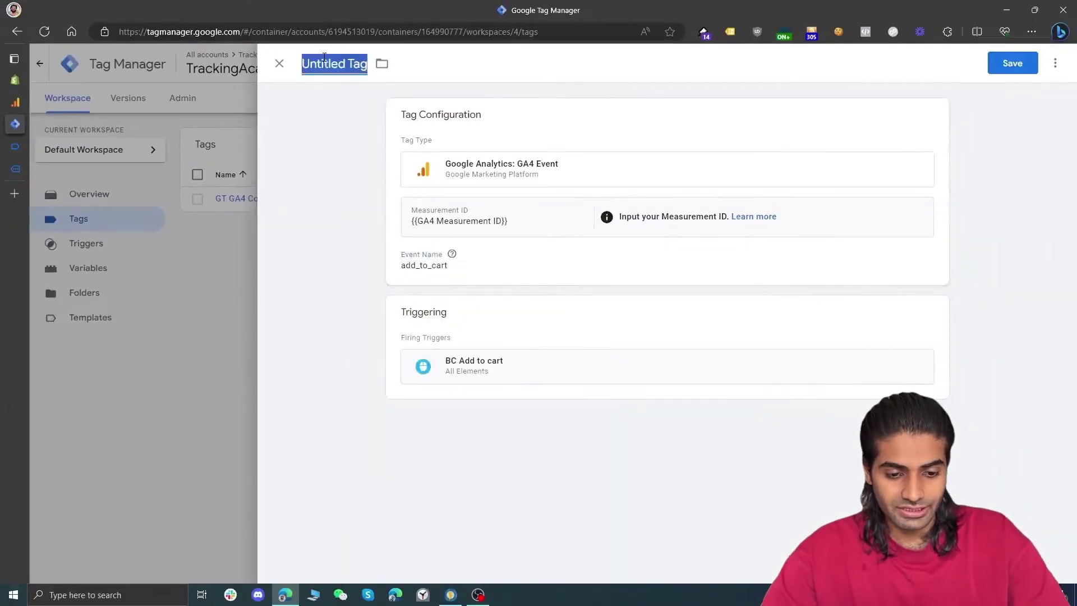
{"action": "type", "text": "GA4 EEC add_to_cart"}
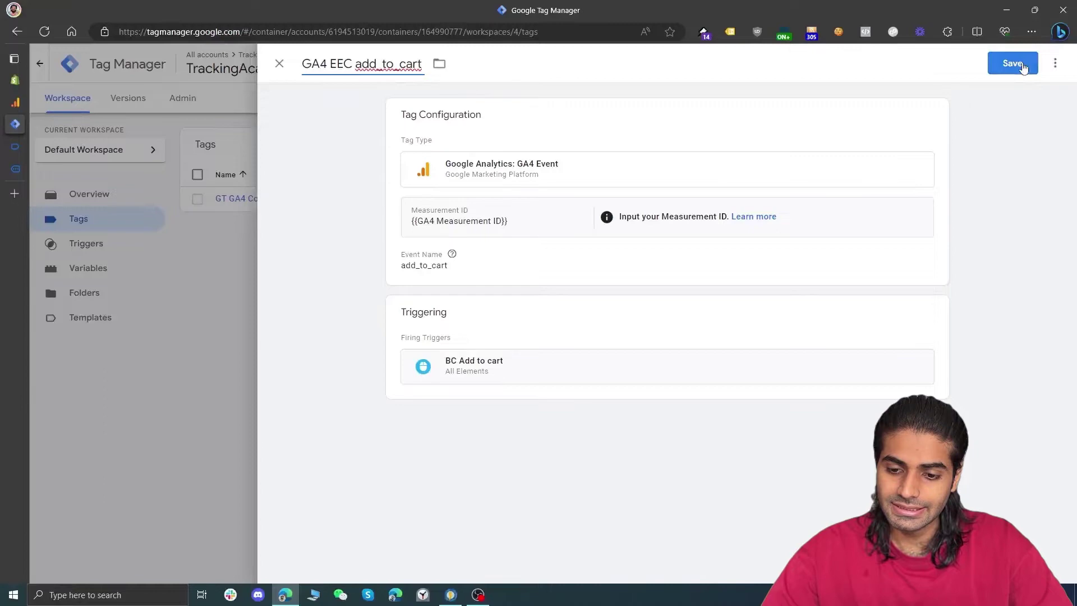
{"action": "left_click", "coordinate": [1022, 65]}
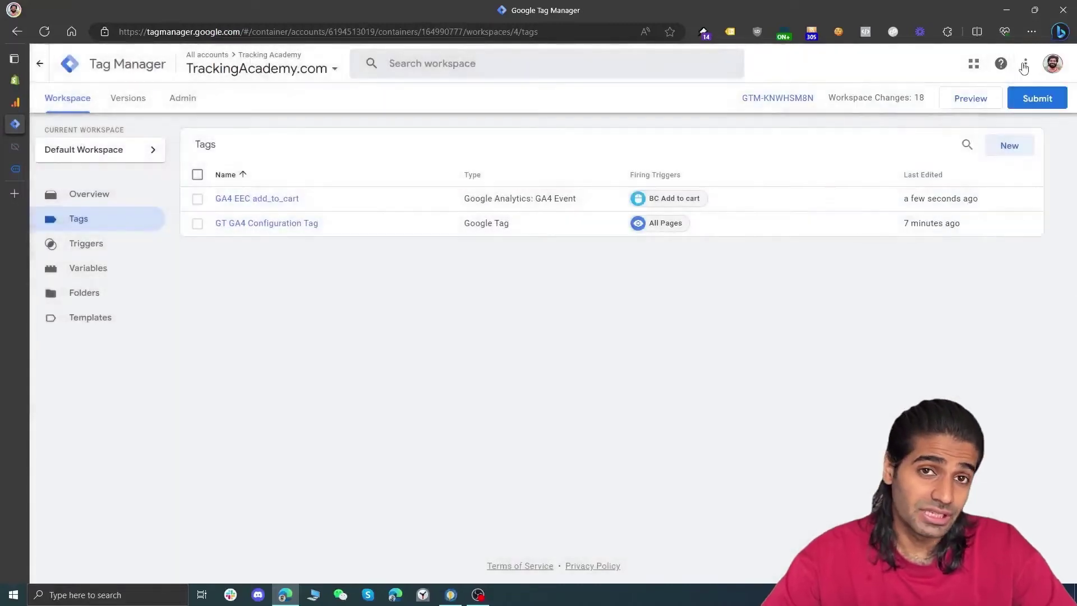
- Preview the container on the store and add Product 001 Title to the cart from its product page
{"action": "left_click", "coordinate": [983, 101]}
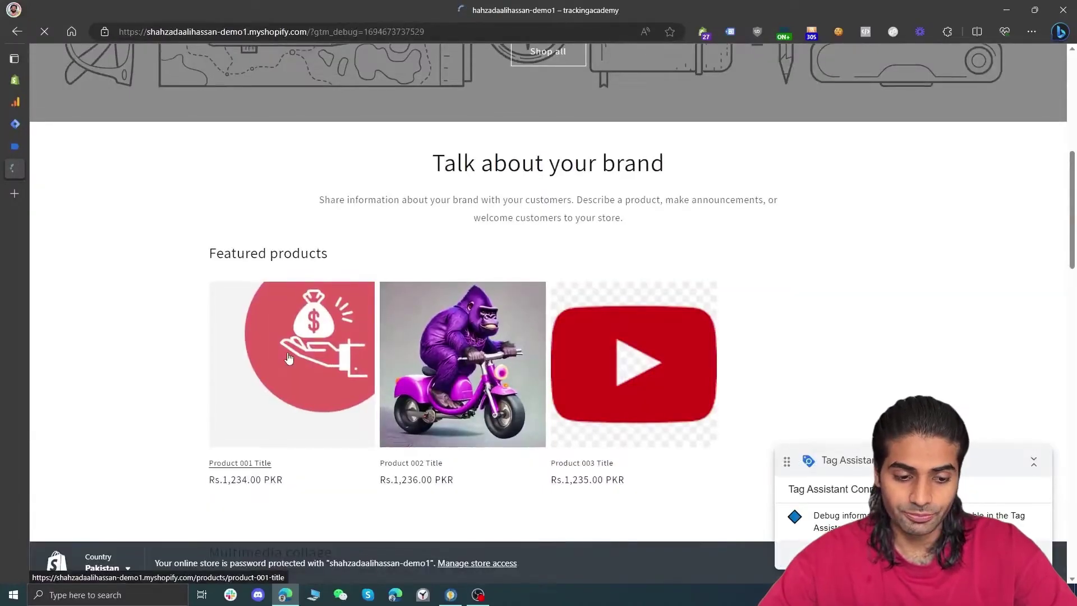
{"action": "left_click", "coordinate": [289, 358]}
{"action": "left_click", "coordinate": [786, 303]}
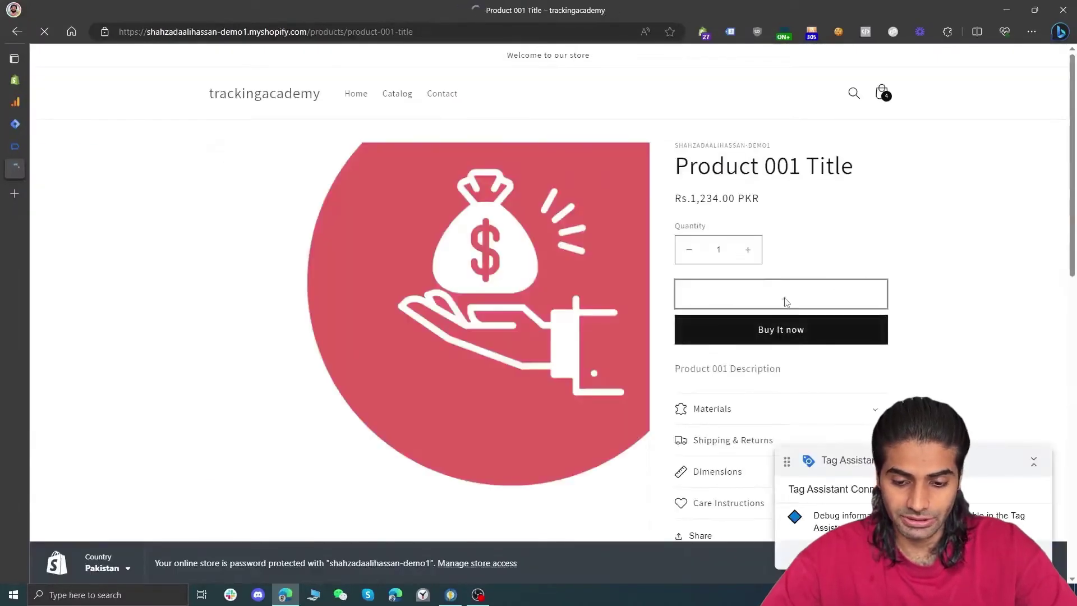
- In Tag Assistant, view the GA4 EEC add_to_cart tag's details under the Product 001 Title page's Click event
{"action": "key", "text": "alt+Tab"}
{"action": "left_click", "coordinate": [94, 222]}
{"action": "left_click", "coordinate": [94, 219]}
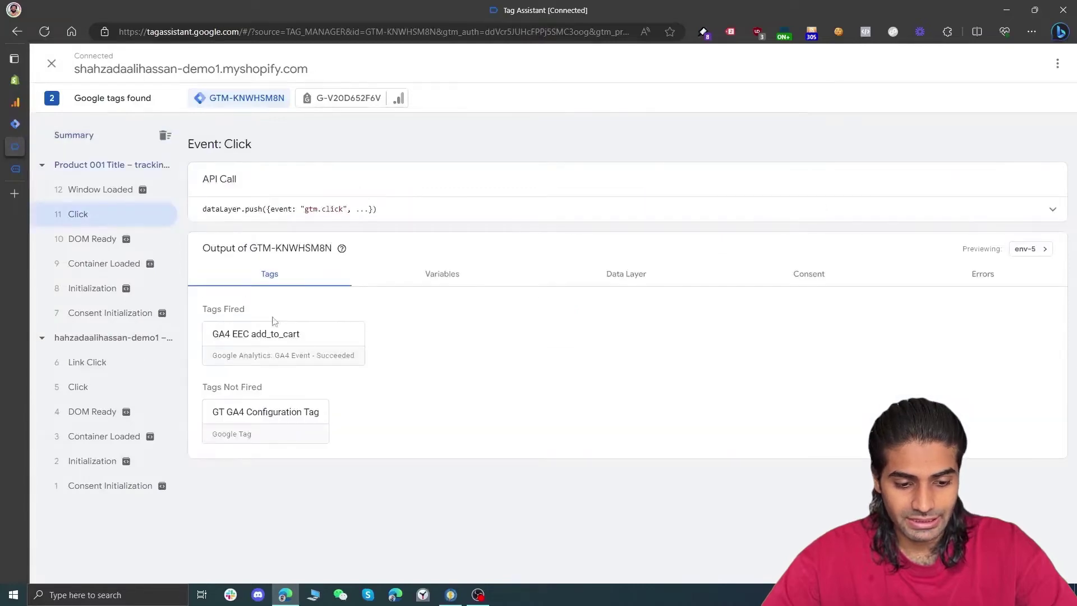
{"action": "left_click", "coordinate": [303, 357]}
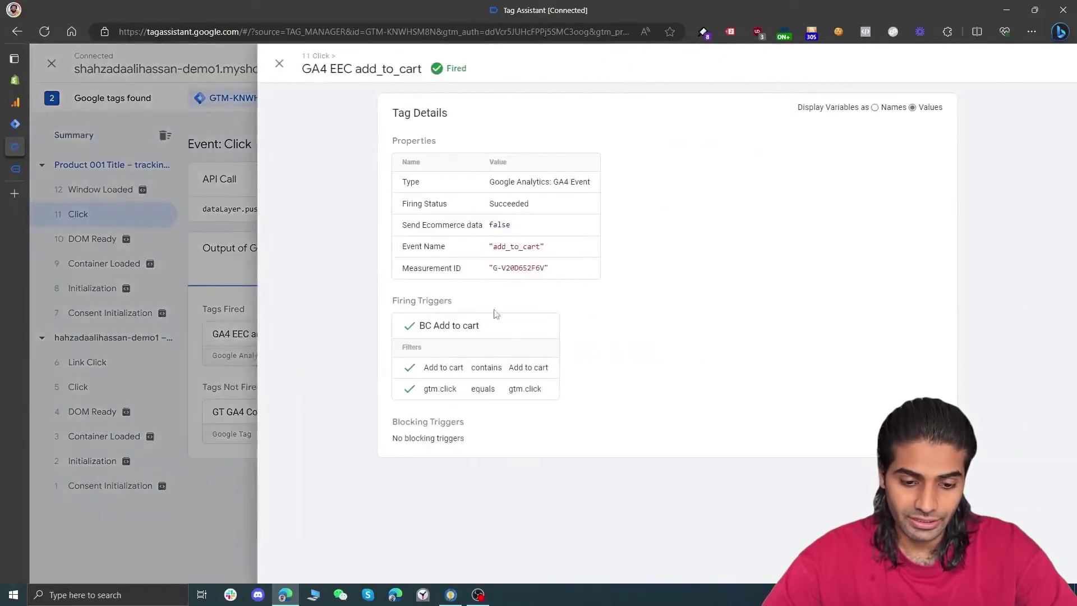
{"action": "left_click", "coordinate": [224, 314]}
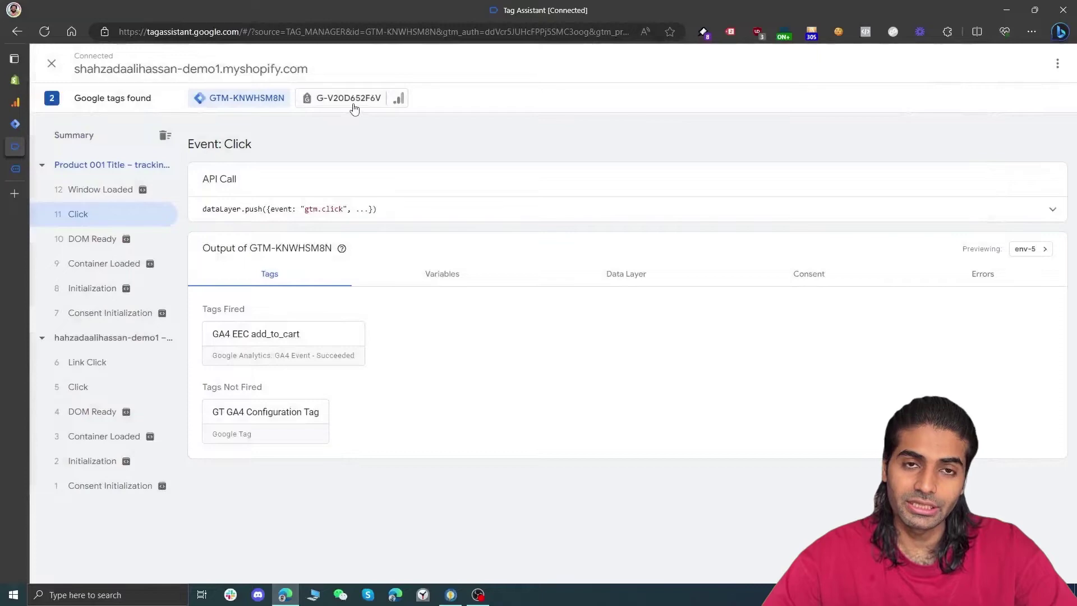
- Inspect the Add to Cart hit details of the add_to_cart event in the GA4 measurement ID's output
{"action": "left_click", "coordinate": [353, 101]}
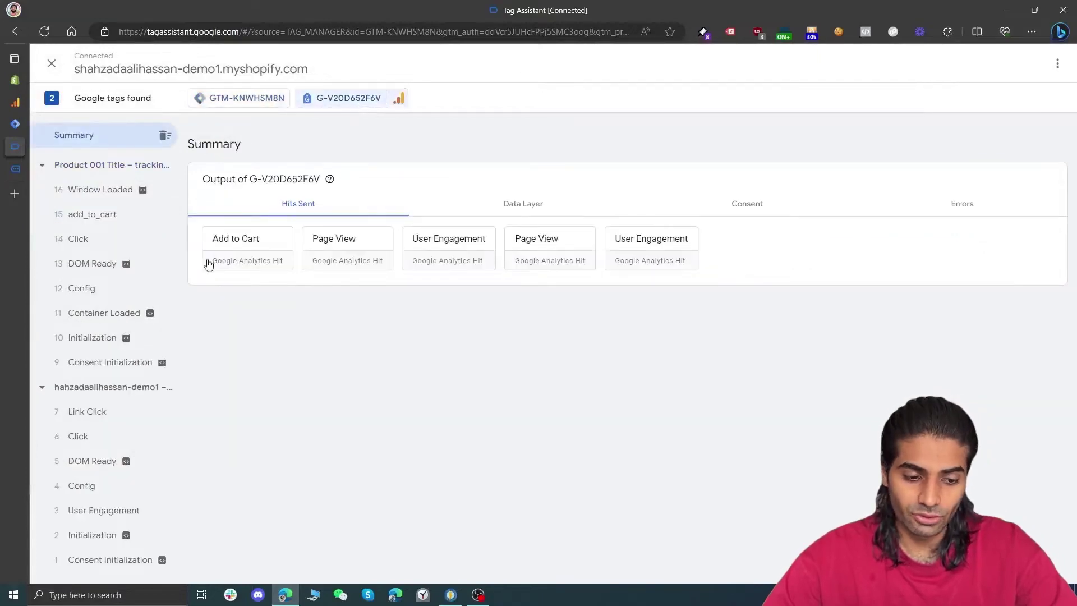
{"action": "left_click", "coordinate": [104, 214]}
{"action": "left_click", "coordinate": [250, 319]}
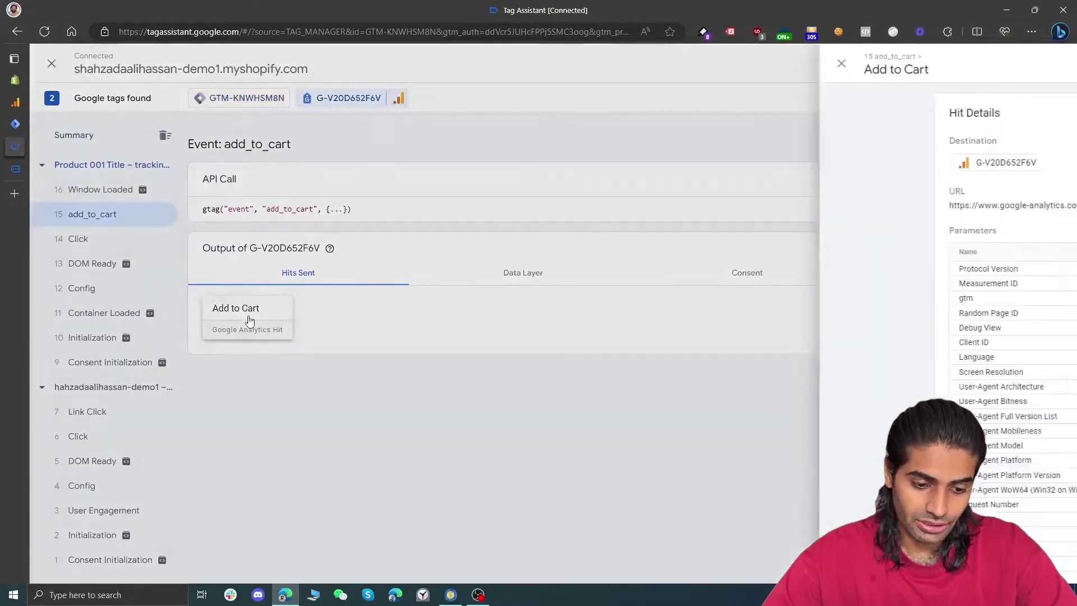
{"action": "scroll", "coordinate": [638, 358], "scroll_direction": "down", "scroll_amount": 2}
{"action": "scroll", "coordinate": [638, 357], "scroll_direction": "up", "scroll_amount": 1}
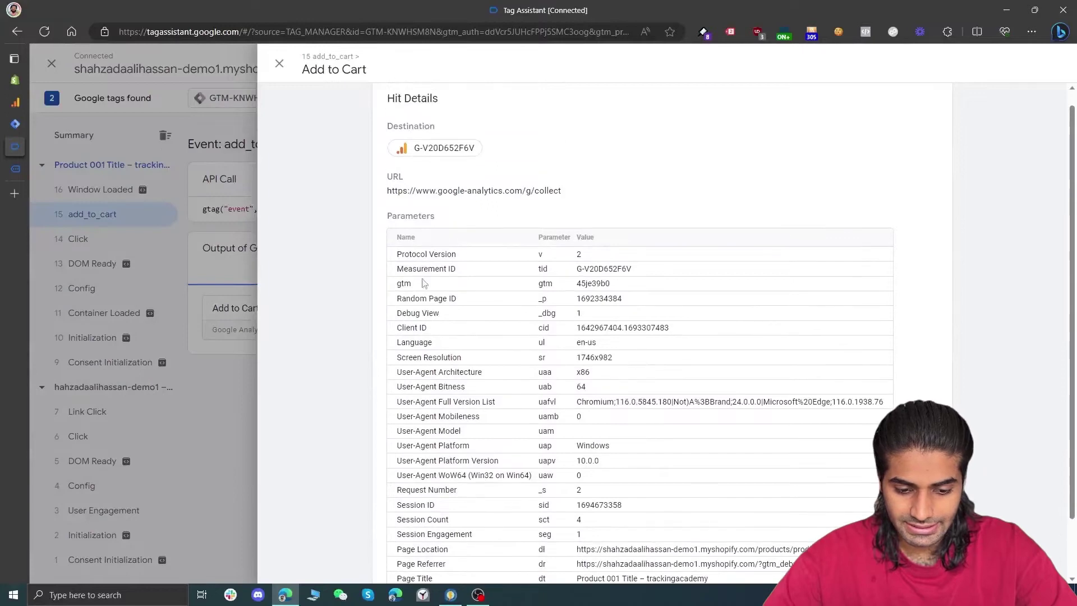
- In Google Analytics, close the web stream details and check the add_to_cart event's parameters in DebugView
{"action": "key", "text": "ctrl+2"}
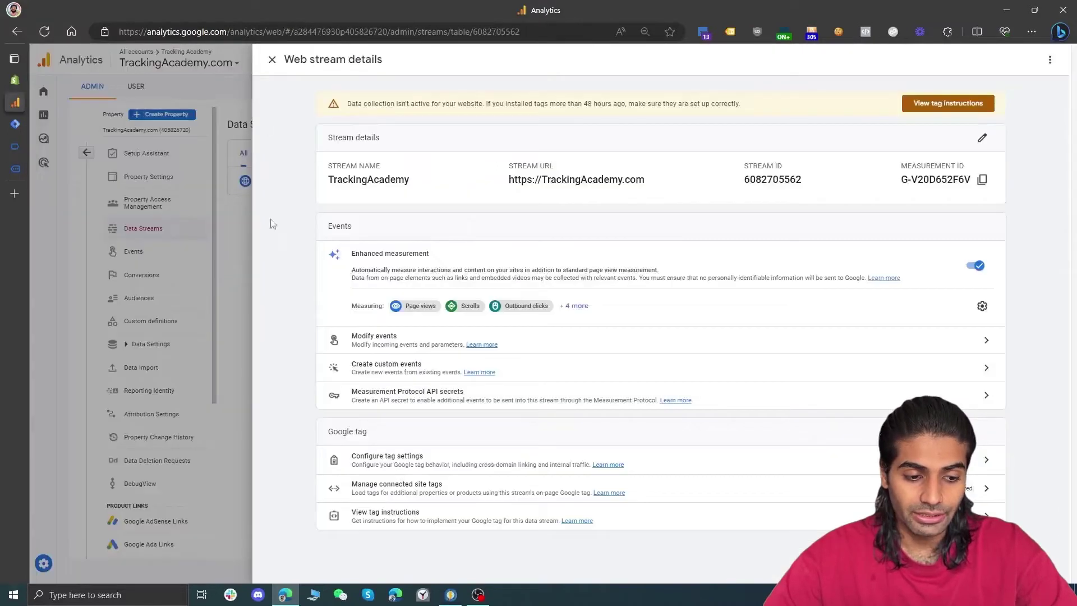
{"action": "left_click", "coordinate": [244, 260]}
{"action": "mouse_move", "coordinate": [24, 161]}
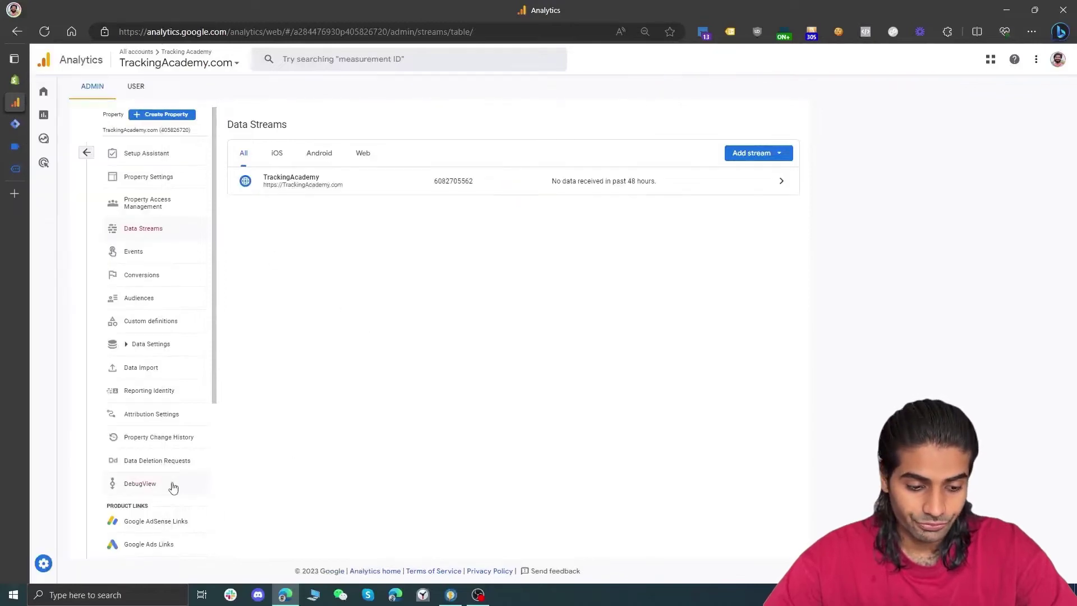
{"action": "left_click", "coordinate": [173, 488]}
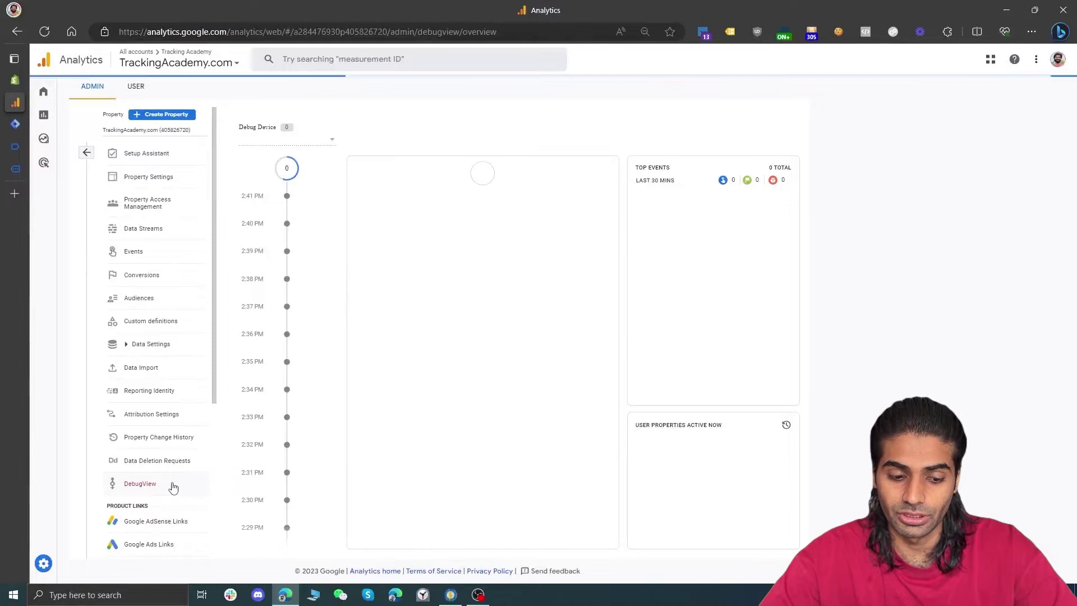
{"action": "left_click", "coordinate": [526, 245]}
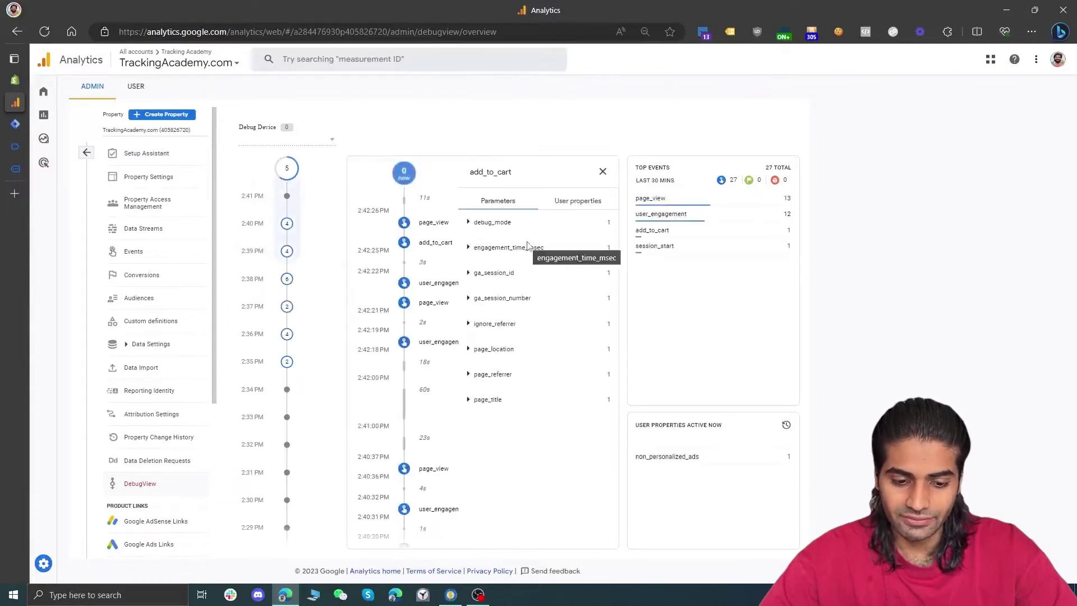
- Open the Realtime overview report and check the event count by event name for add_to_cart
{"action": "left_click", "coordinate": [50, 93]}
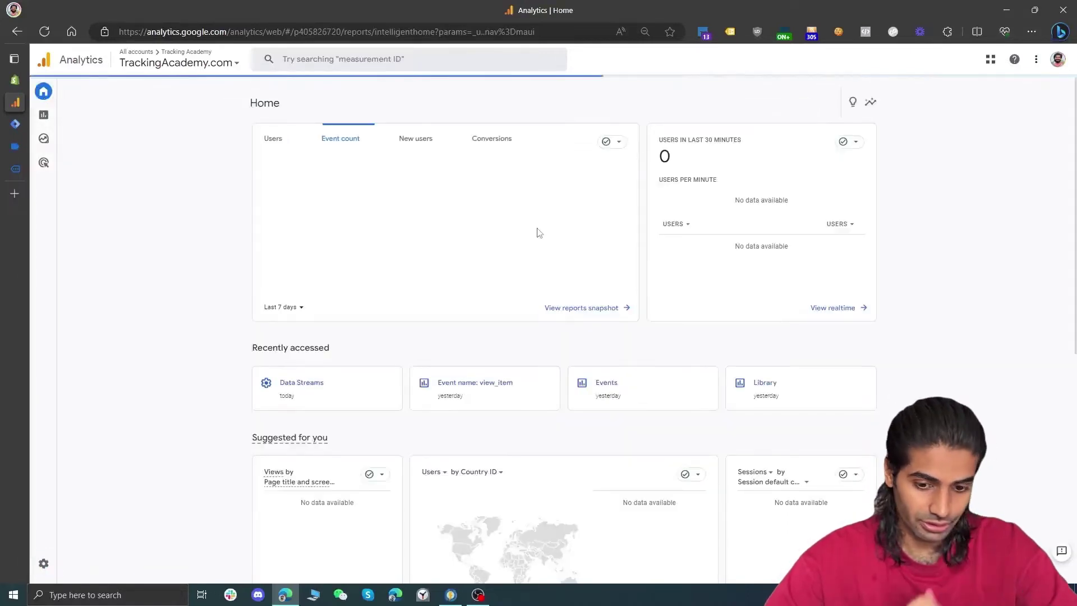
{"action": "left_click", "coordinate": [866, 317]}
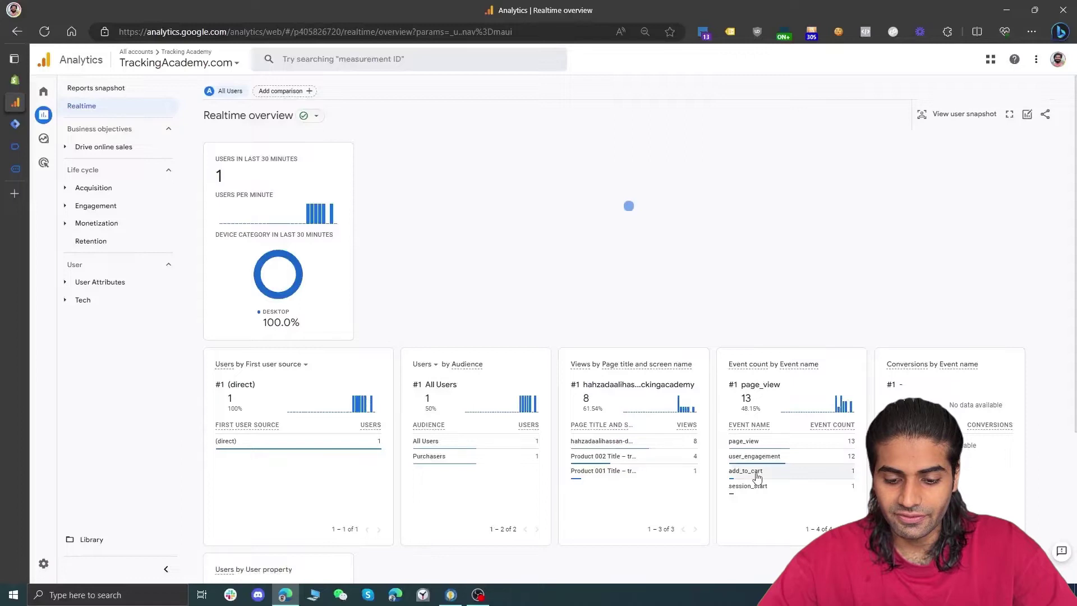
{"action": "mouse_move", "coordinate": [758, 477]}
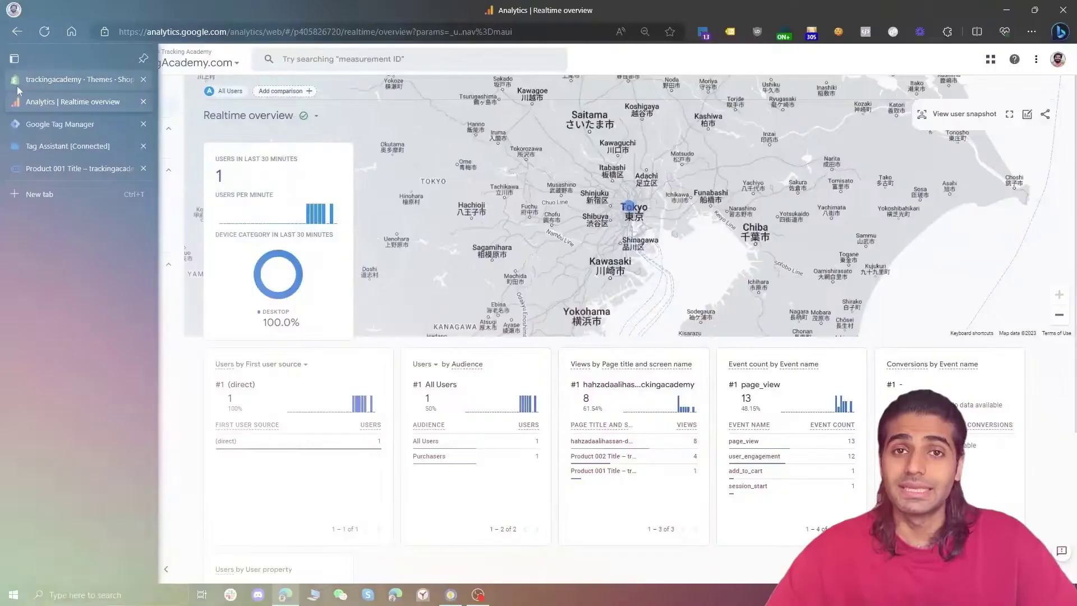
- Switch to the Shopify admin and open the Dawn theme's code for editing
{"action": "left_click", "coordinate": [17, 84]}
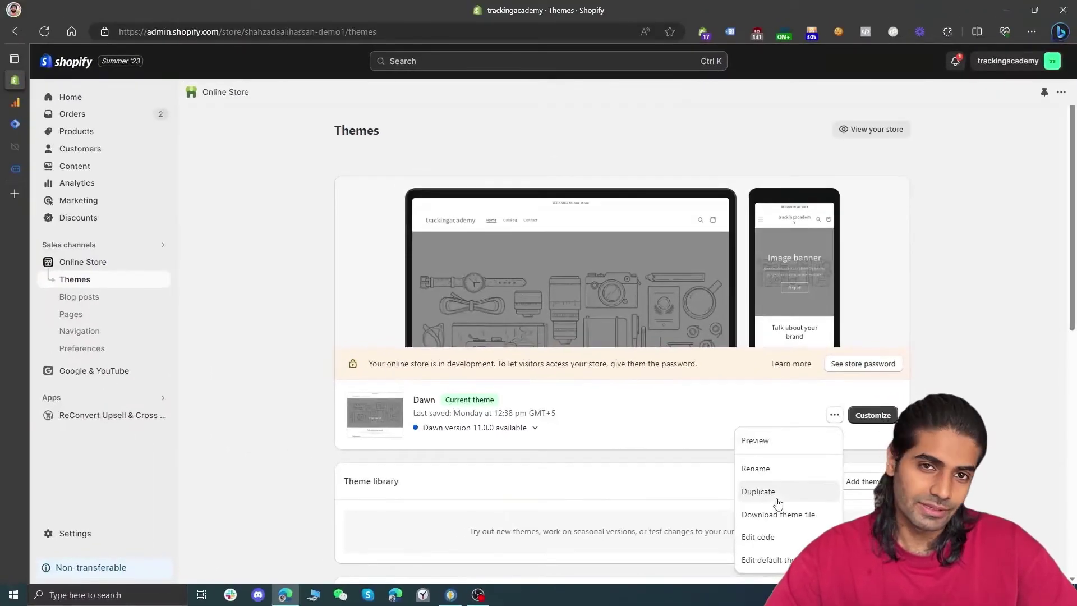
{"action": "left_click", "coordinate": [766, 538]}
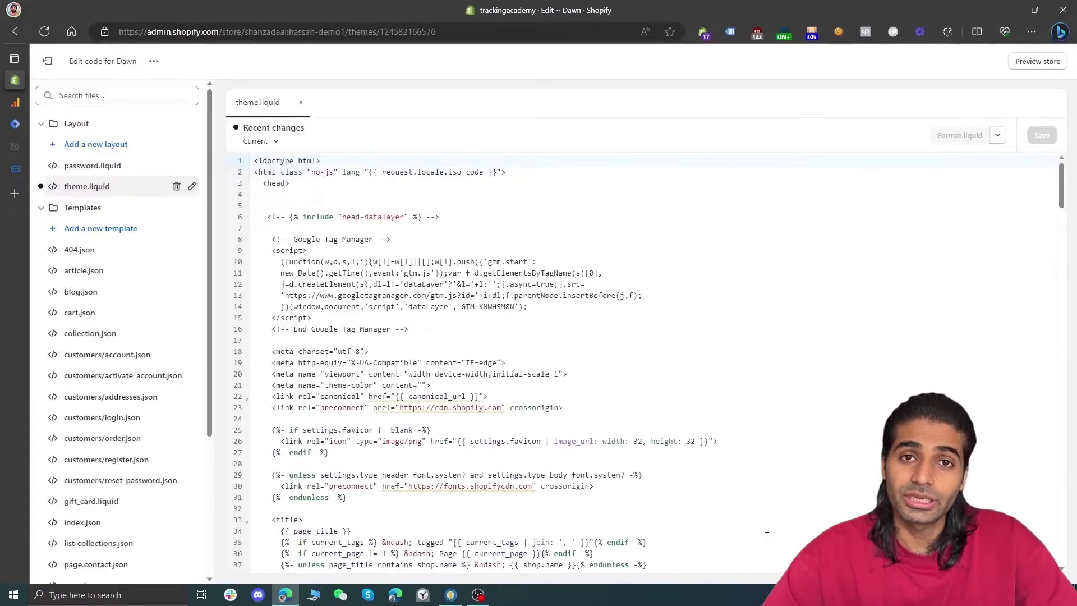
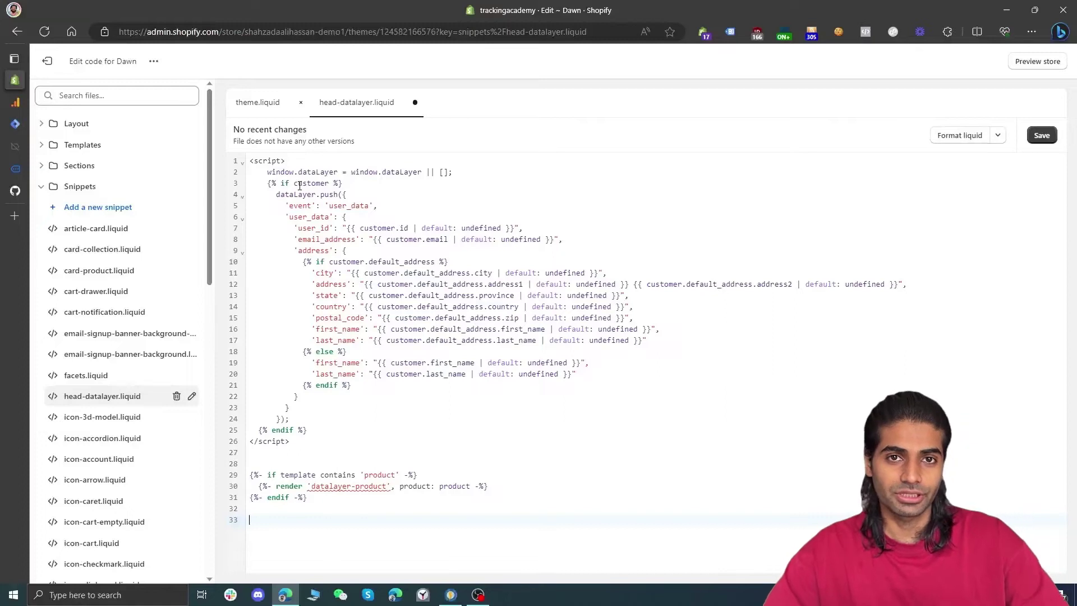
- In head-datalayer.liquid, replace the customer data script with the version whose user_data keys are named id and email
{"action": "left_click_drag", "start_coordinate": [301, 441], "coordinate": [218, 157]}
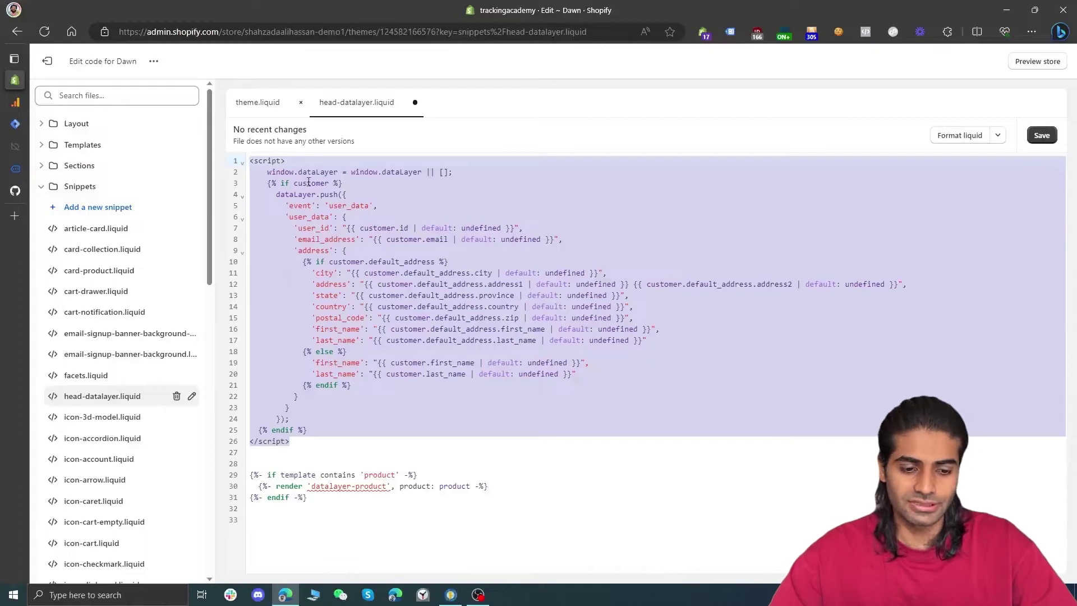
{"action": "key", "text": "ctrl+v"}
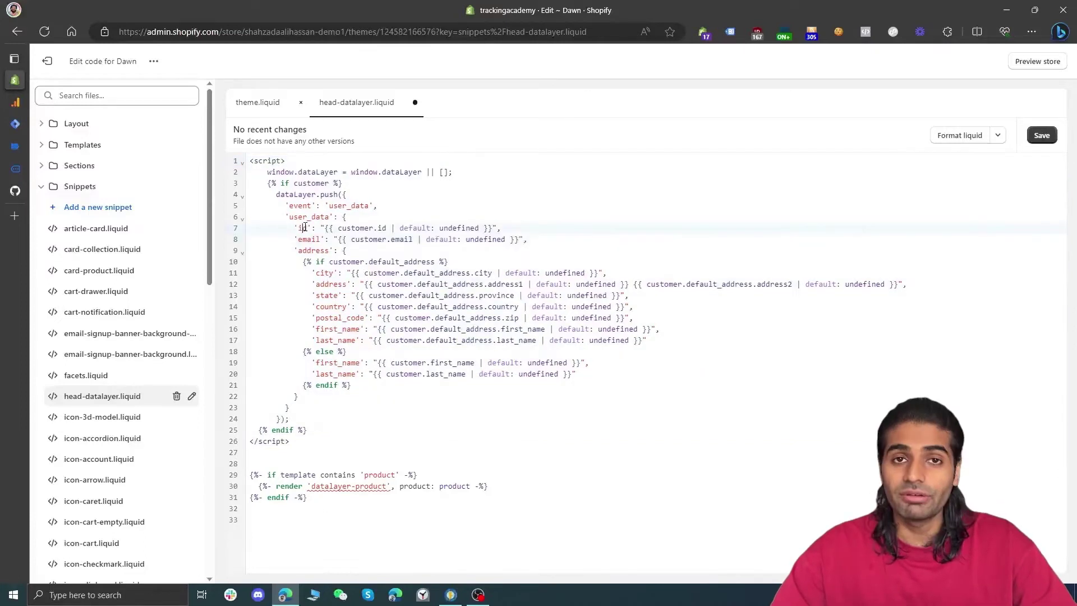
{"action": "left_click", "coordinate": [305, 227]}
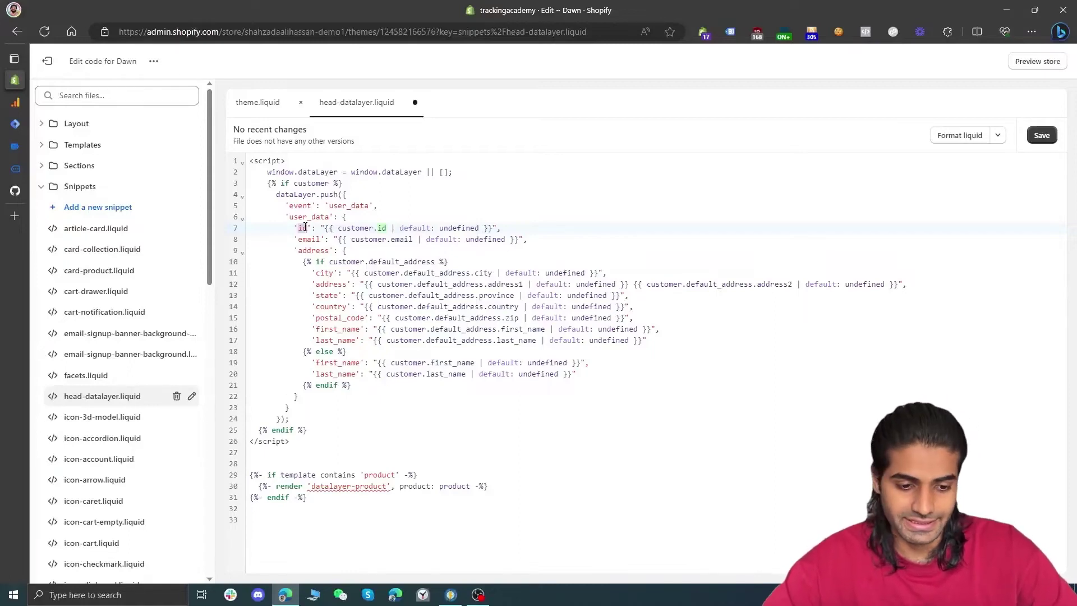
- Create a new snippet named datalayer-product and save the changes to head-datalayer.liquid
{"action": "left_click", "coordinate": [369, 489]}
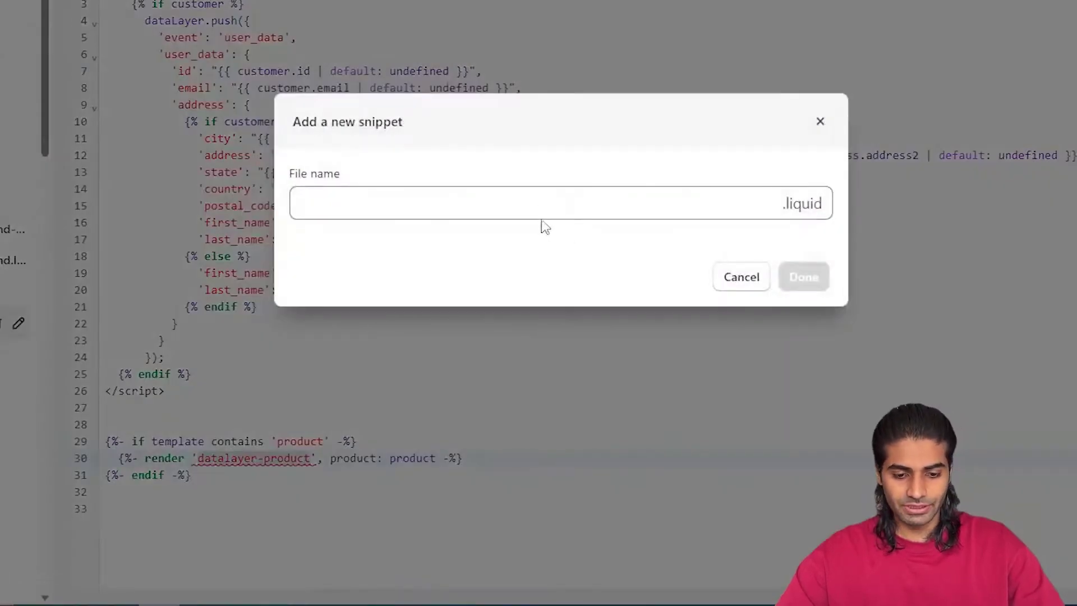
{"action": "left_click", "coordinate": [543, 207]}
{"action": "type", "text": "datalayer-product"}
{"action": "left_click", "coordinate": [807, 279]}
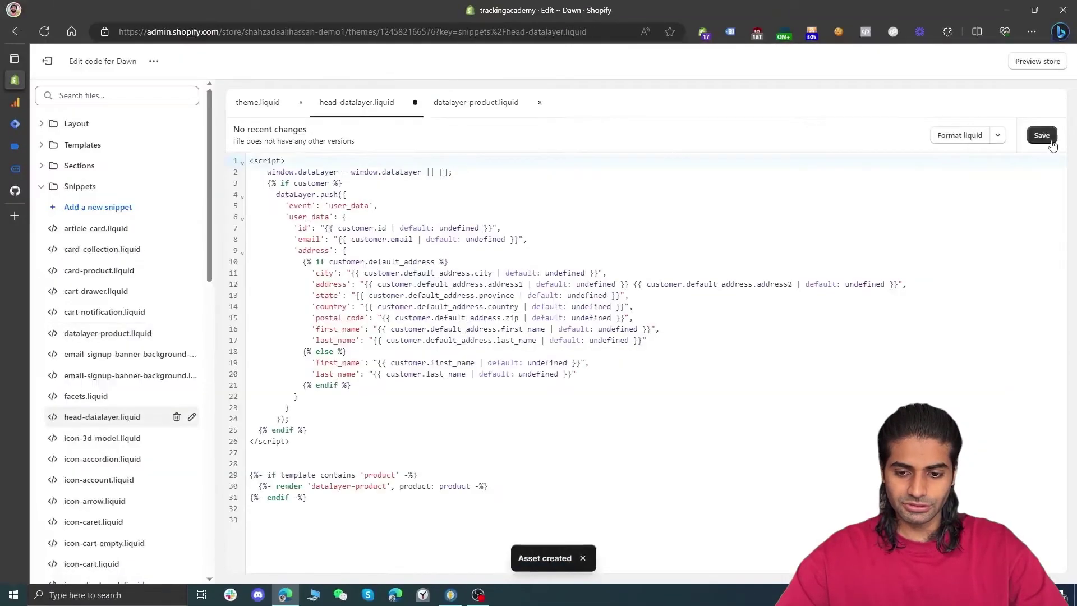
{"action": "left_click", "coordinate": [1044, 136]}
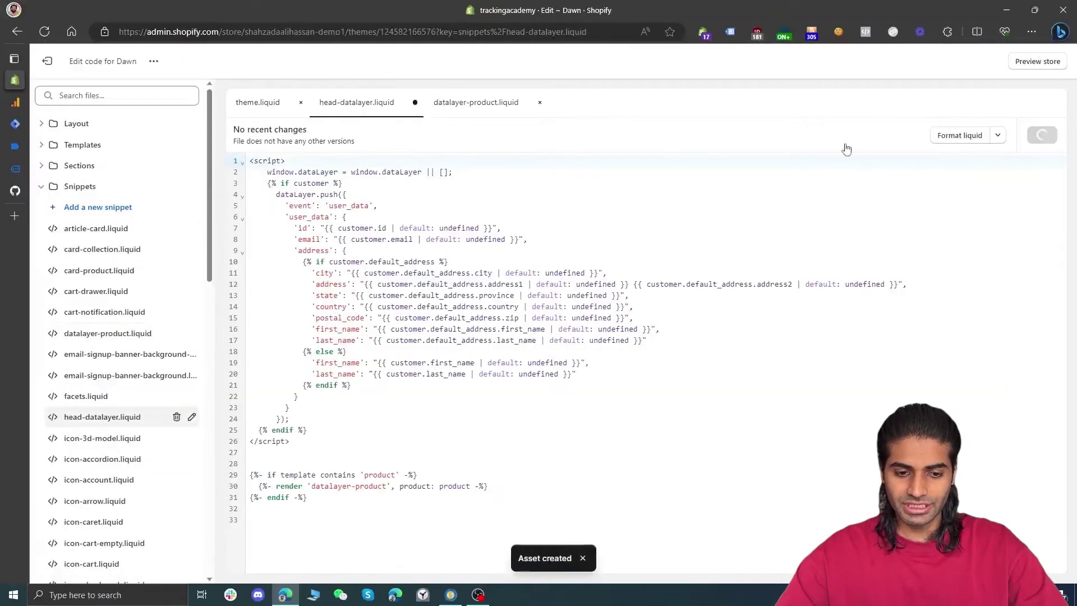
- Paste the product data layer script with the custom_view_item and custom_add_to_cart events into datalayer-product.liquid
{"action": "left_click", "coordinate": [470, 102]}
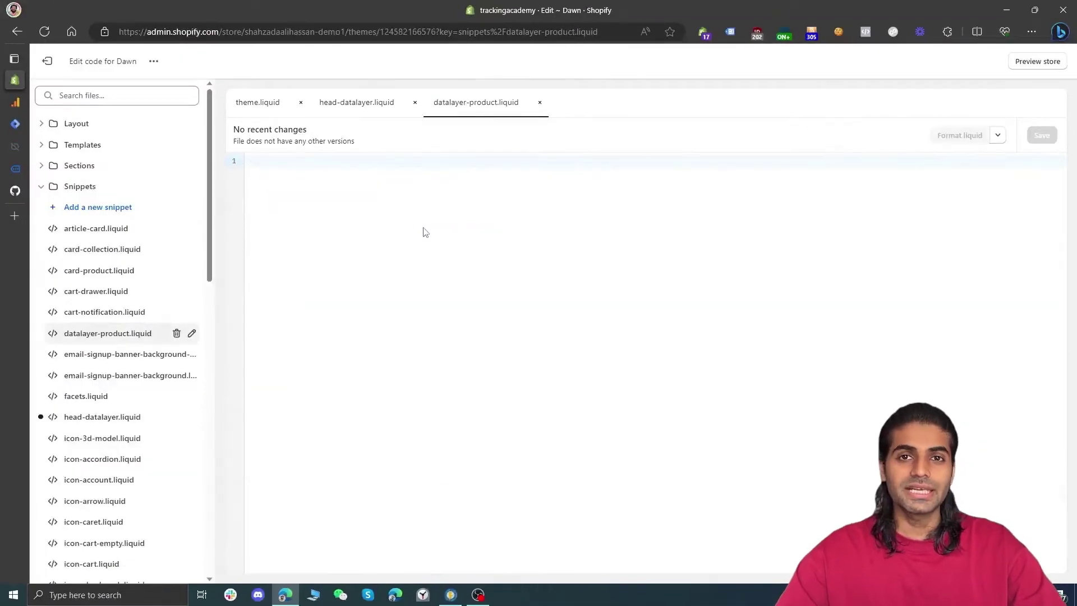
{"action": "key", "text": "ctrl+v"}
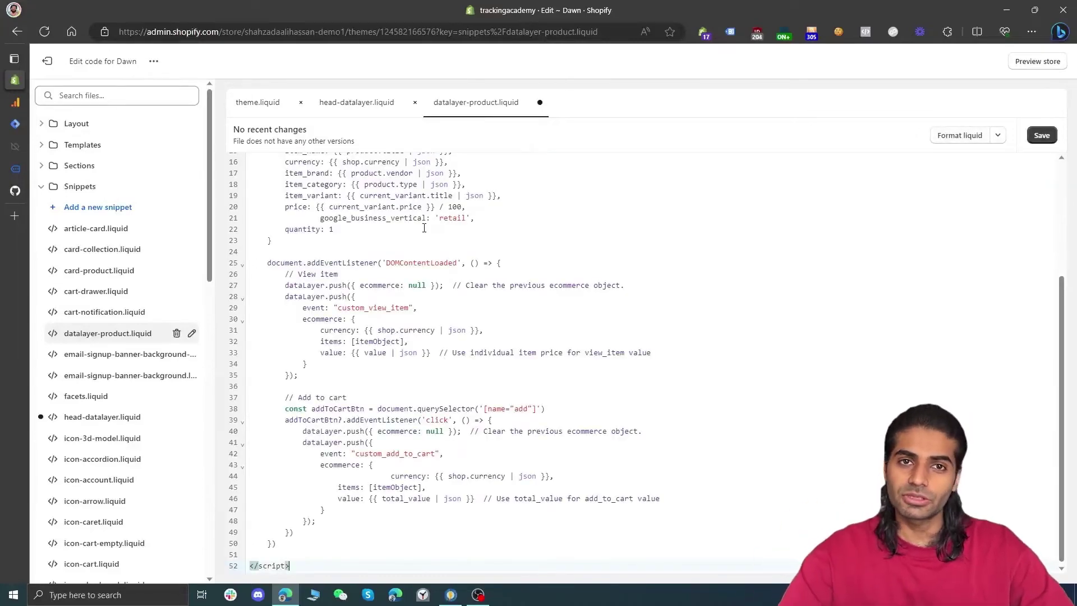
{"action": "double_click", "coordinate": [368, 307]}
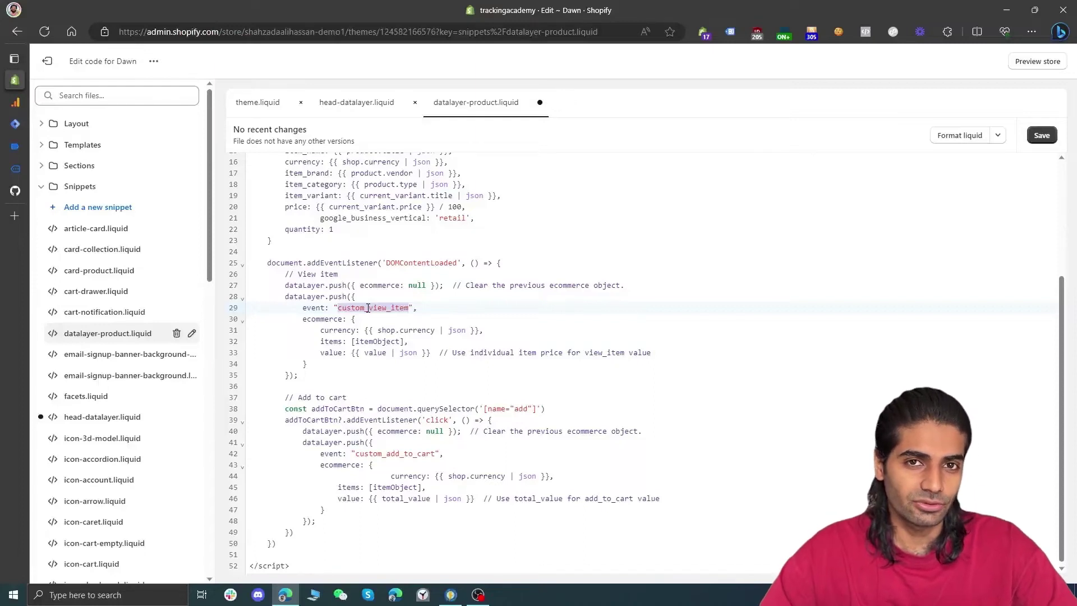
{"action": "left_click", "coordinate": [368, 307]}
{"action": "left_click_drag", "start_coordinate": [368, 308], "coordinate": [338, 306]}
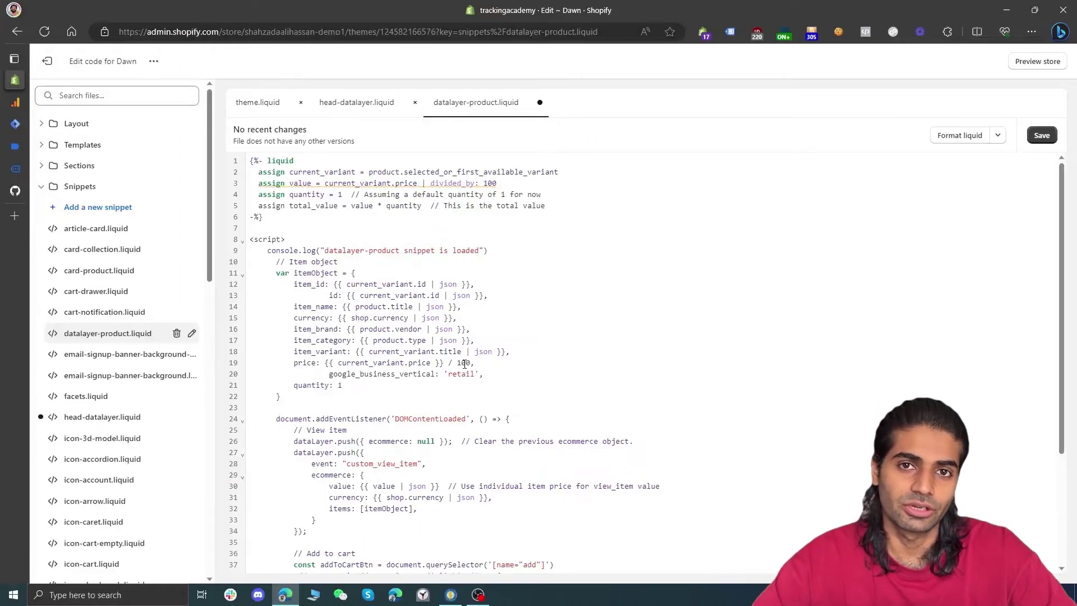
- Review the variant variables, item object, view-item and add-to-cart code in datalayer-product.liquid, and save the file
{"action": "left_click_drag", "start_coordinate": [263, 217], "coordinate": [245, 166]}
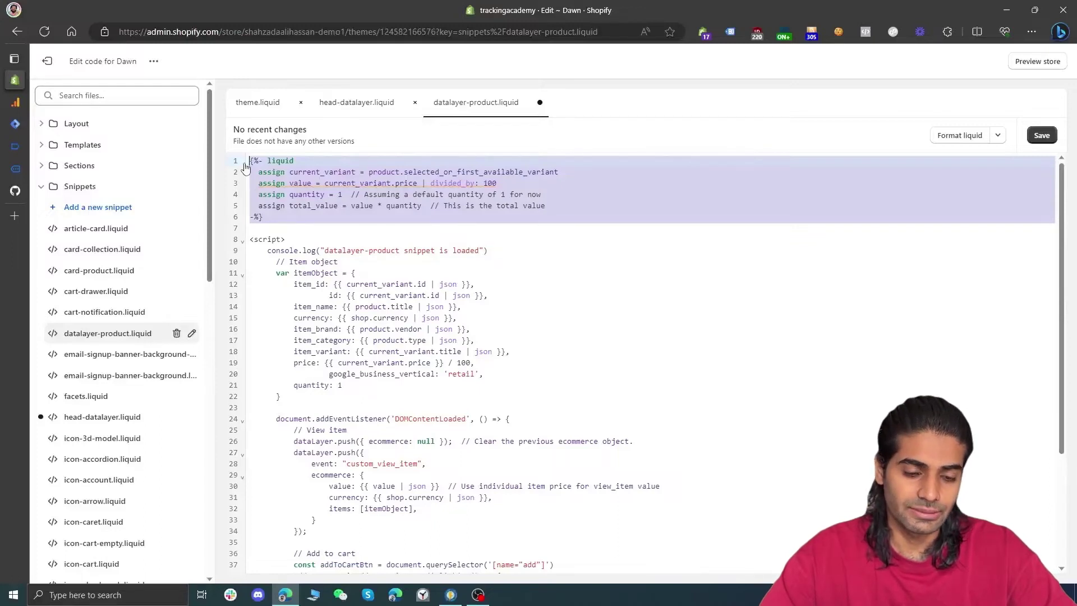
{"action": "left_click_drag", "start_coordinate": [284, 397], "coordinate": [240, 257]}
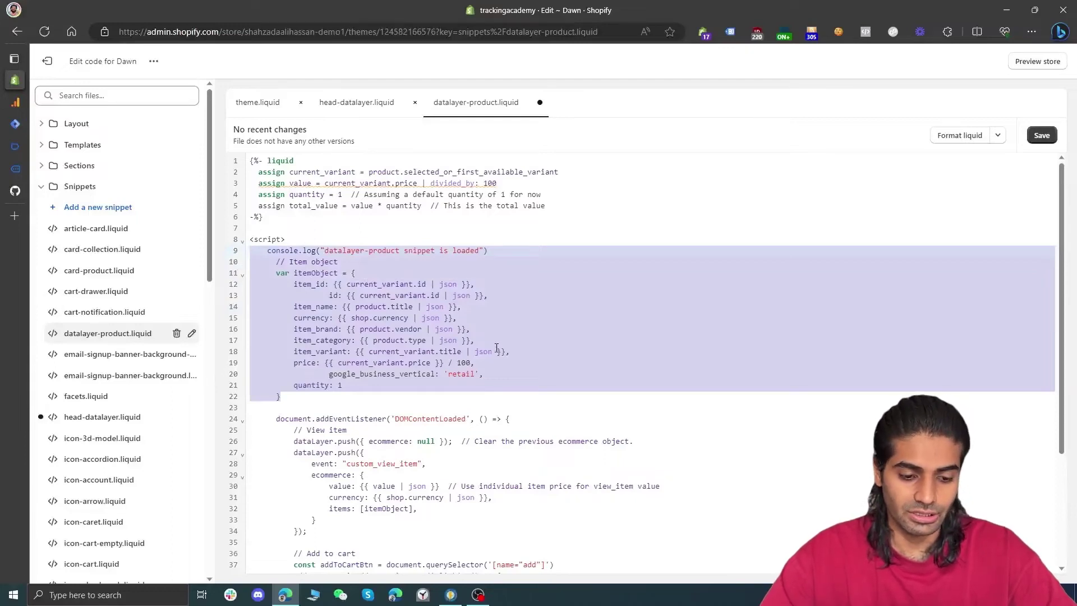
{"action": "scroll", "coordinate": [498, 350], "scroll_direction": "down", "scroll_amount": 3}
{"action": "left_click_drag", "start_coordinate": [318, 376], "coordinate": [222, 288]}
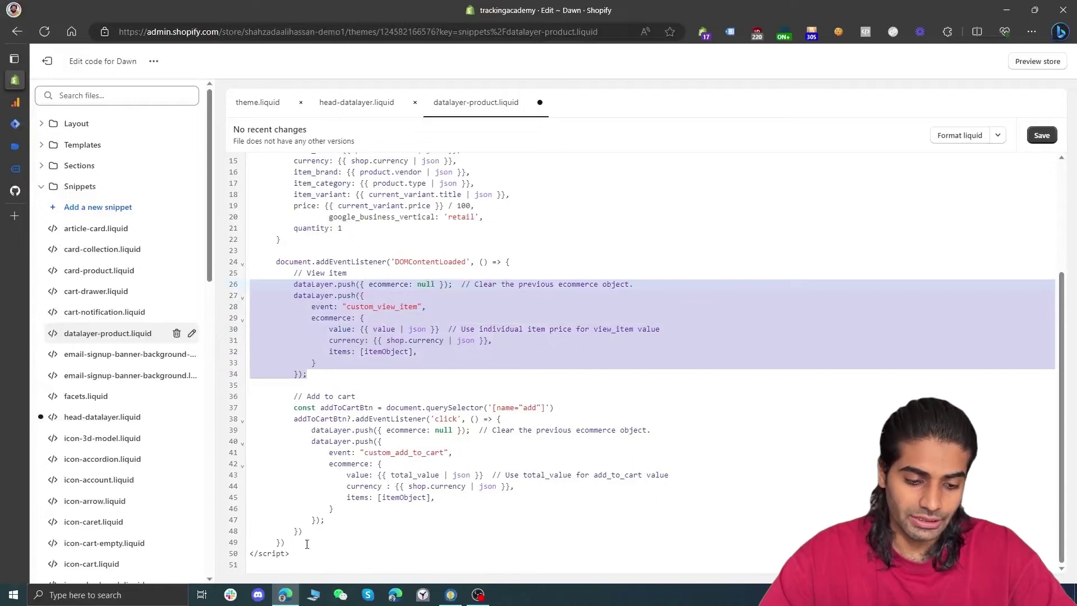
{"action": "left_click_drag", "start_coordinate": [303, 532], "coordinate": [222, 414]}
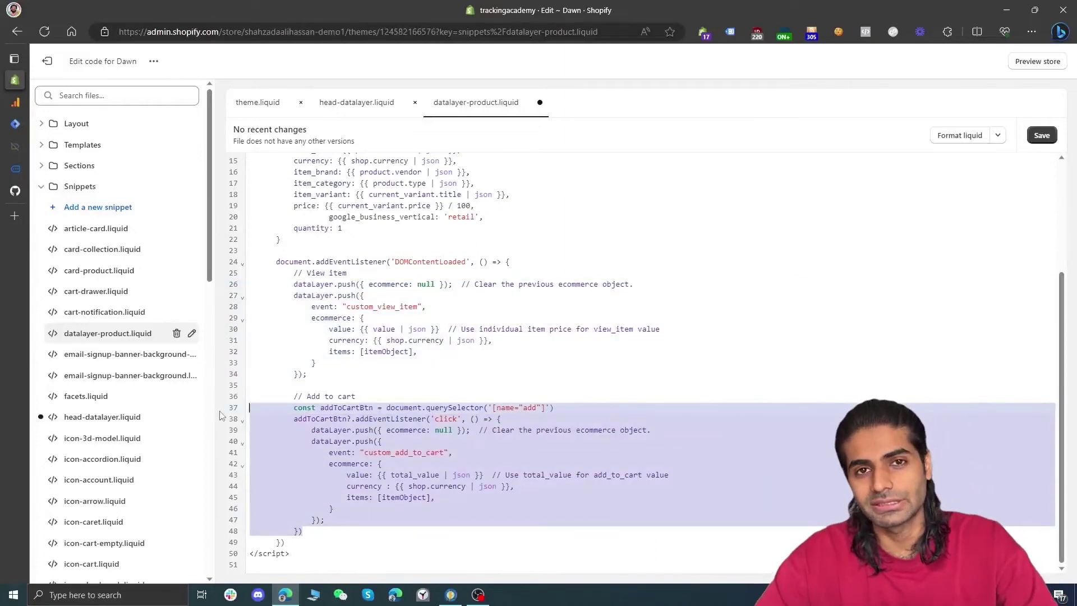
{"action": "left_click", "coordinate": [511, 509]}
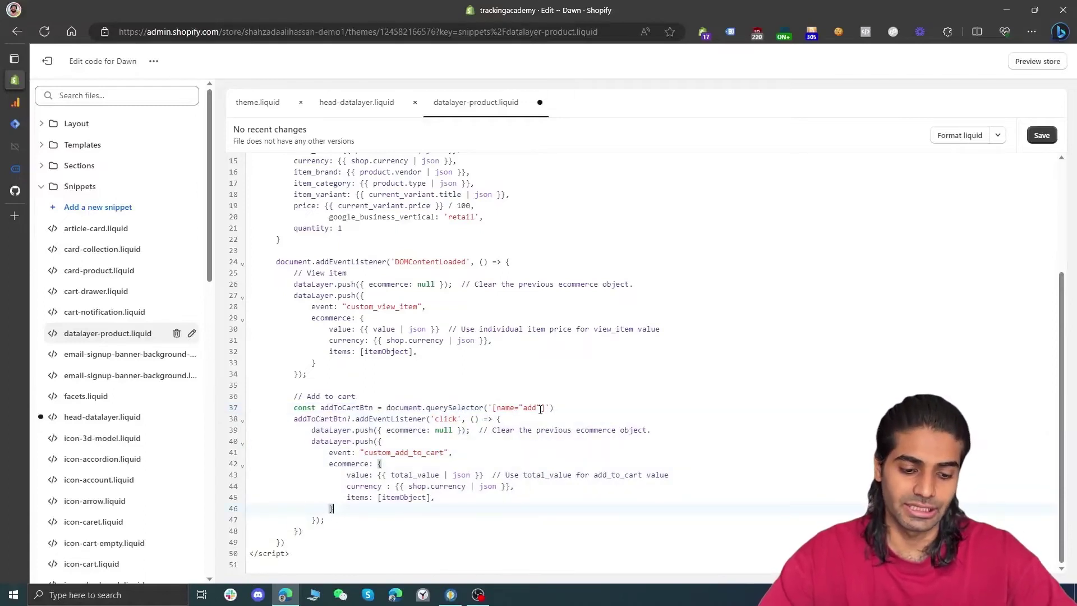
{"action": "key", "text": "ctrl+s"}
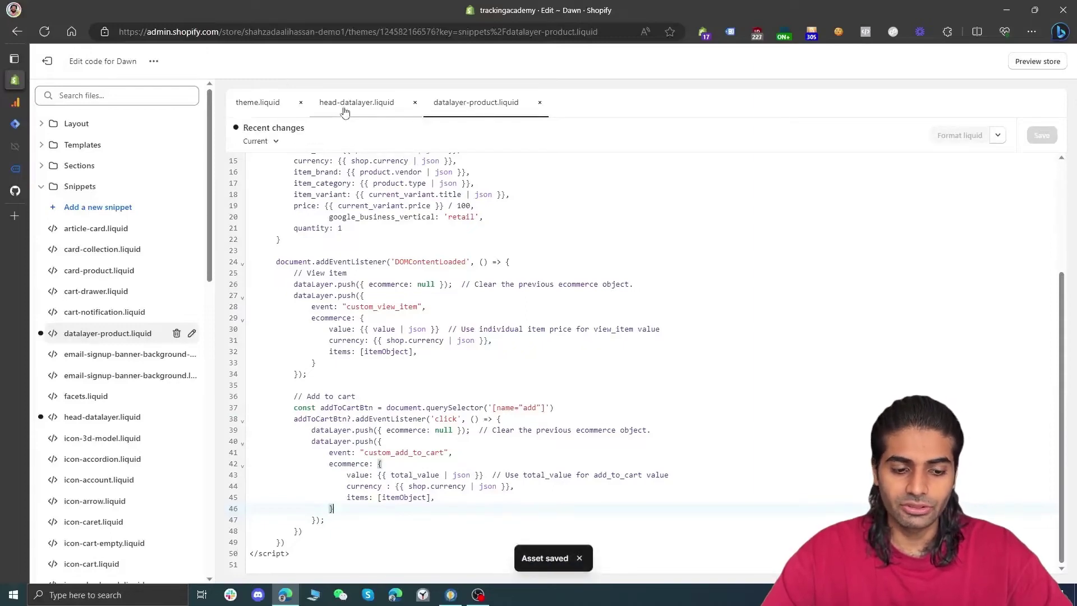
- In theme.liquid, uncomment the "head-datalayer" include above the Google Tag Manager script and save the file
{"action": "left_click", "coordinate": [252, 104]}
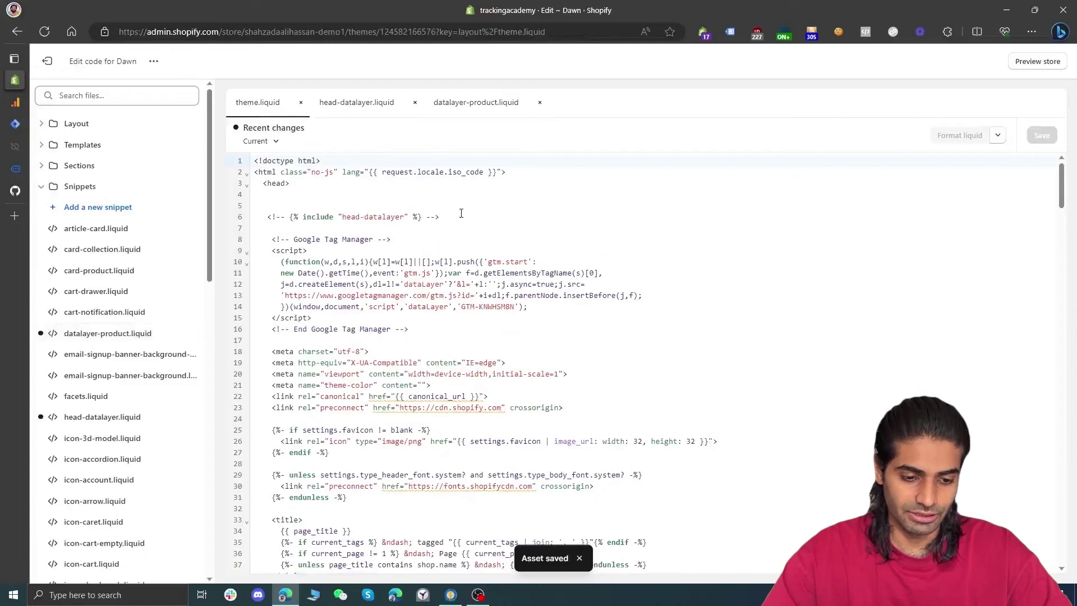
{"action": "left_click", "coordinate": [300, 216]}
{"action": "key", "text": "ctrl+/"}
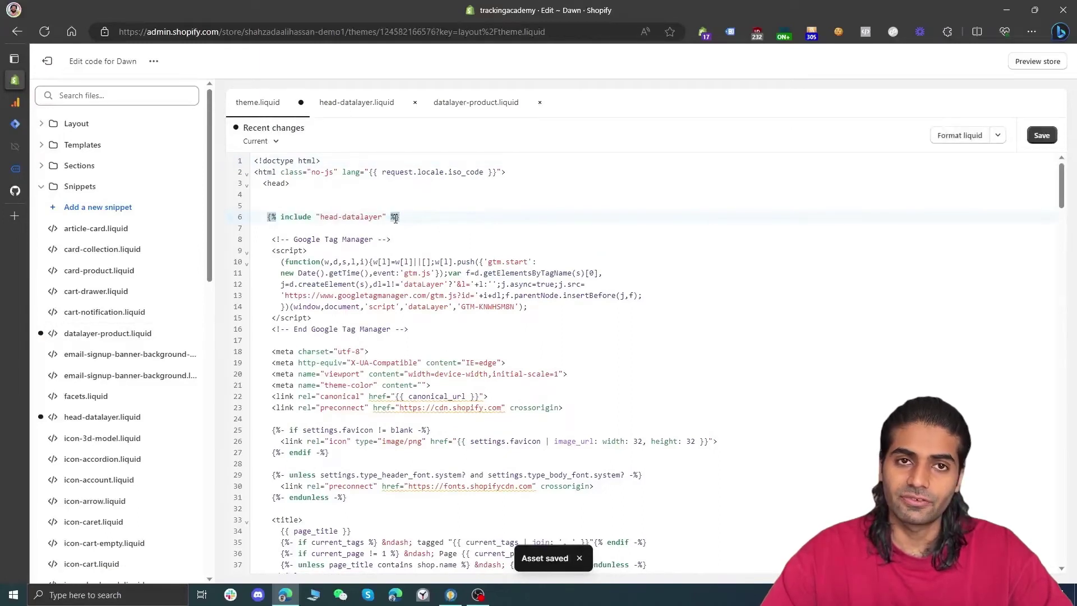
{"action": "left_click_drag", "start_coordinate": [410, 329], "coordinate": [253, 242]}
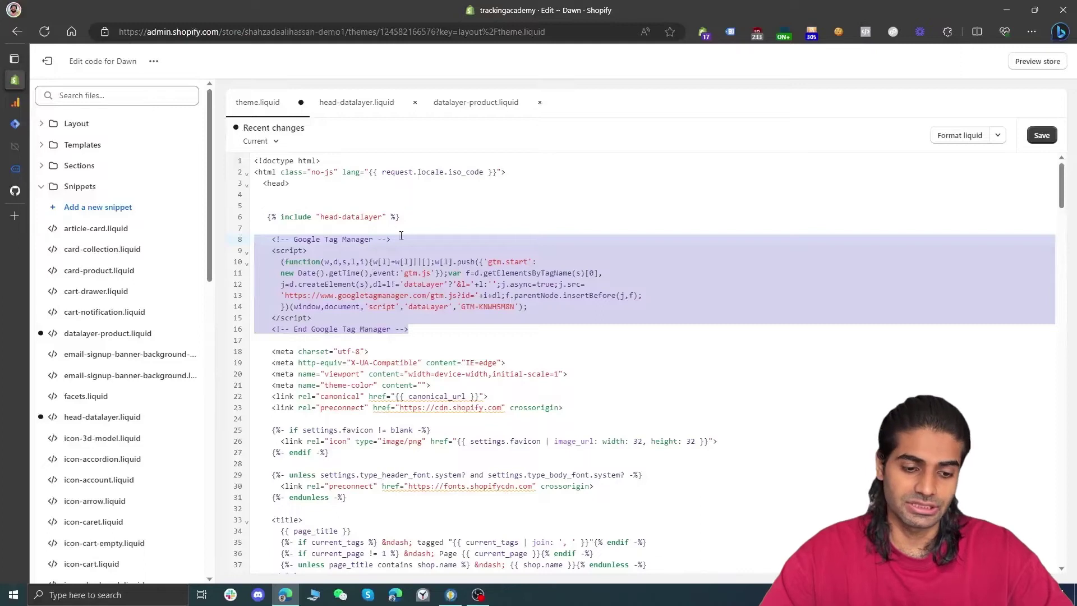
{"action": "left_click", "coordinate": [1041, 136]}
- Switch to Google Tag Manager, start preview mode, and open the Product 003 Title page in the connected store
{"action": "left_click", "coordinate": [15, 124]}
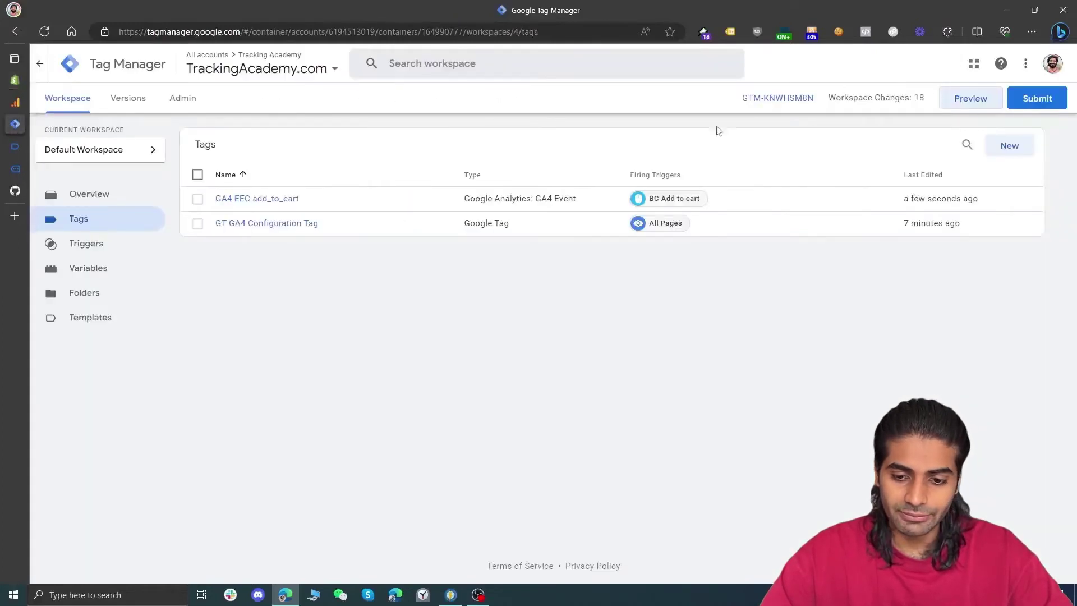
{"action": "left_click", "coordinate": [962, 106]}
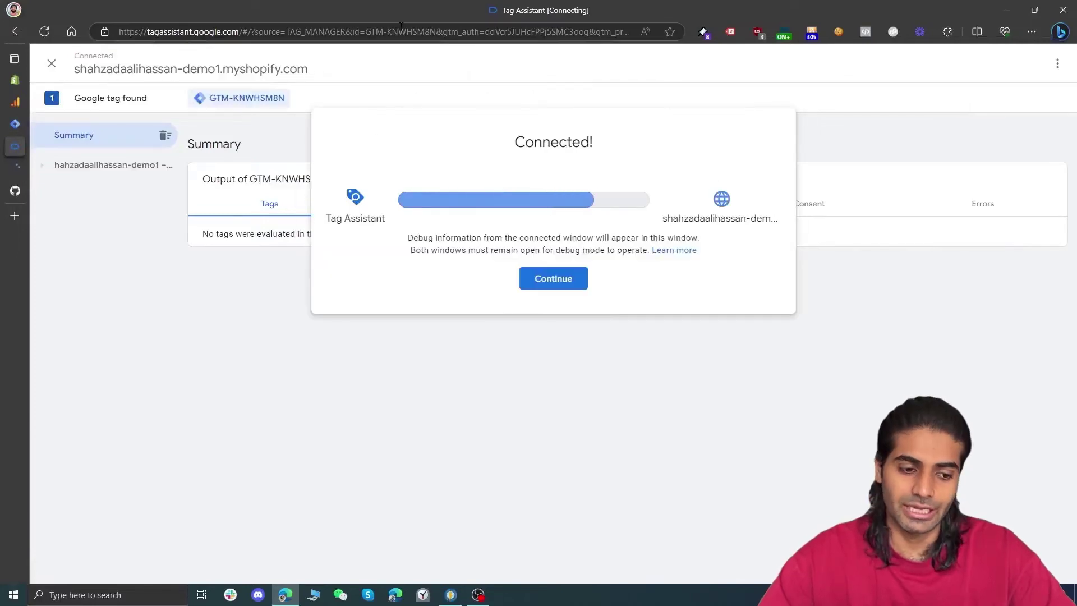
{"action": "left_click", "coordinate": [15, 168]}
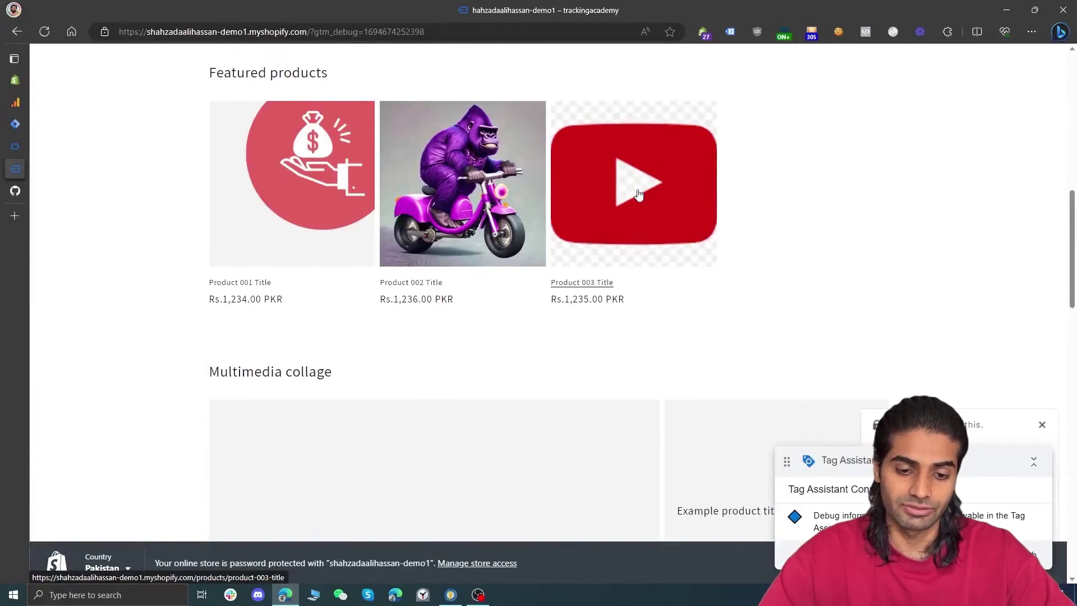
{"action": "left_click", "coordinate": [638, 195]}
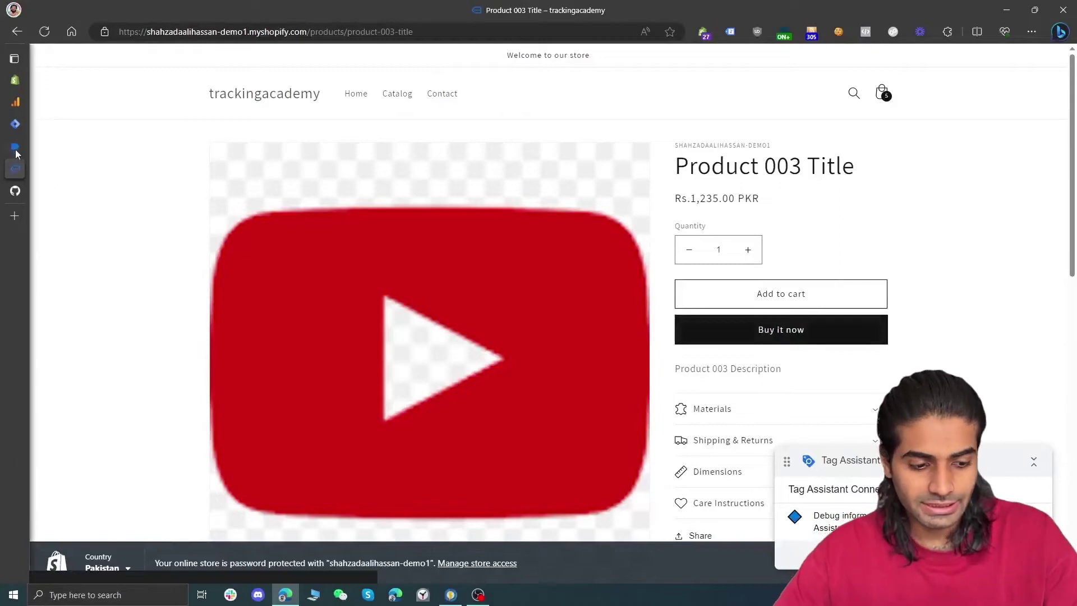
- In Tag Assistant, examine the API call of the product page's custom_view_item event
{"action": "left_click", "coordinate": [15, 146]}
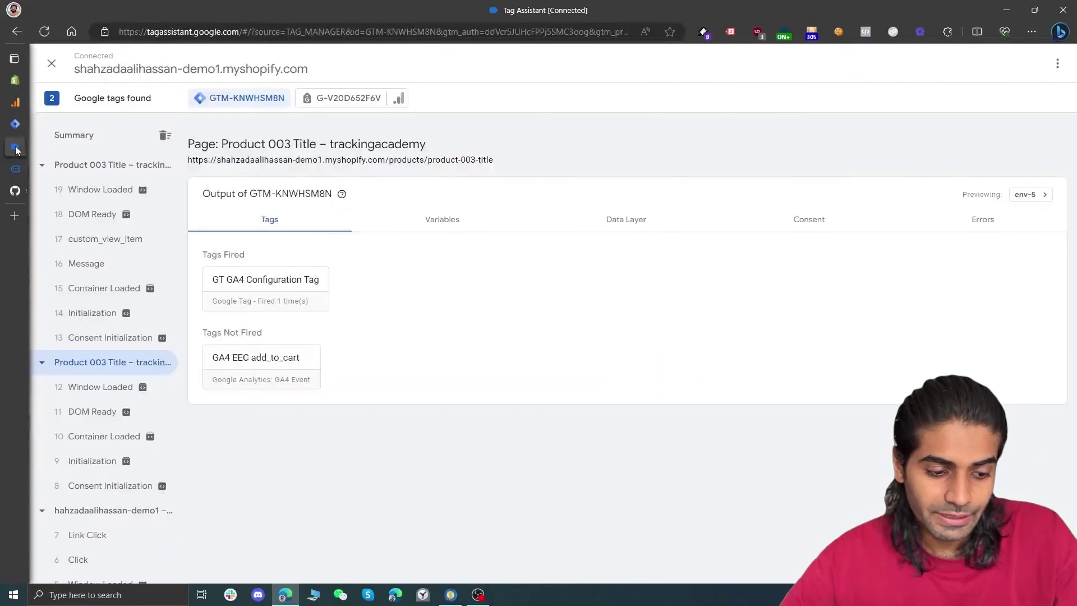
{"action": "left_click", "coordinate": [115, 165]}
{"action": "left_click", "coordinate": [114, 247]}
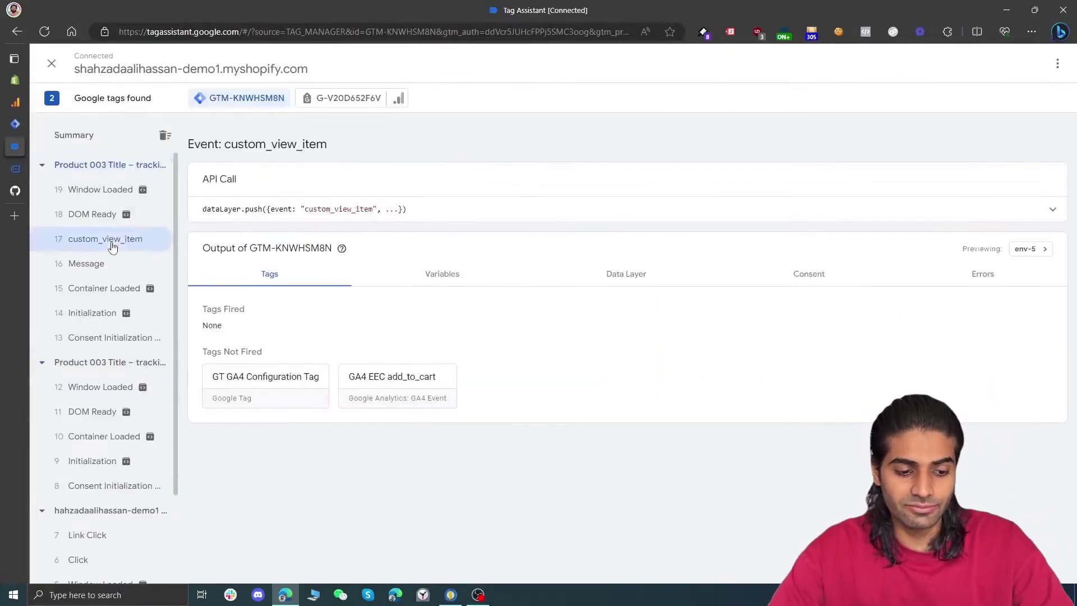
{"action": "left_click", "coordinate": [548, 205]}
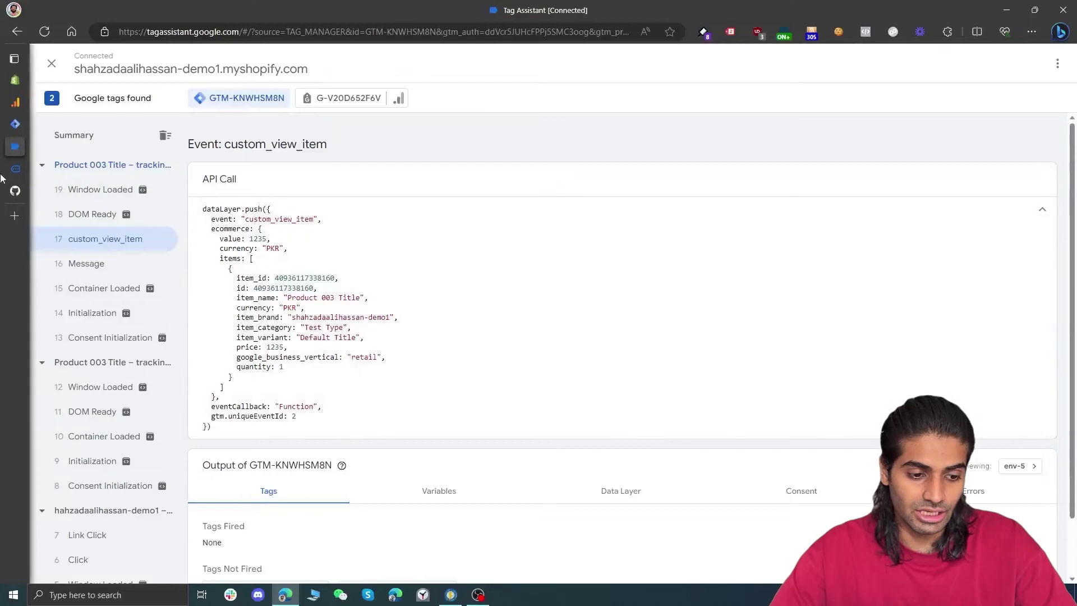
- Add Product 003 Title to the cart in the store and examine the custom_add_to_cart event's API call in Tag Assistant
{"action": "key", "text": "ctrl+Tab"}
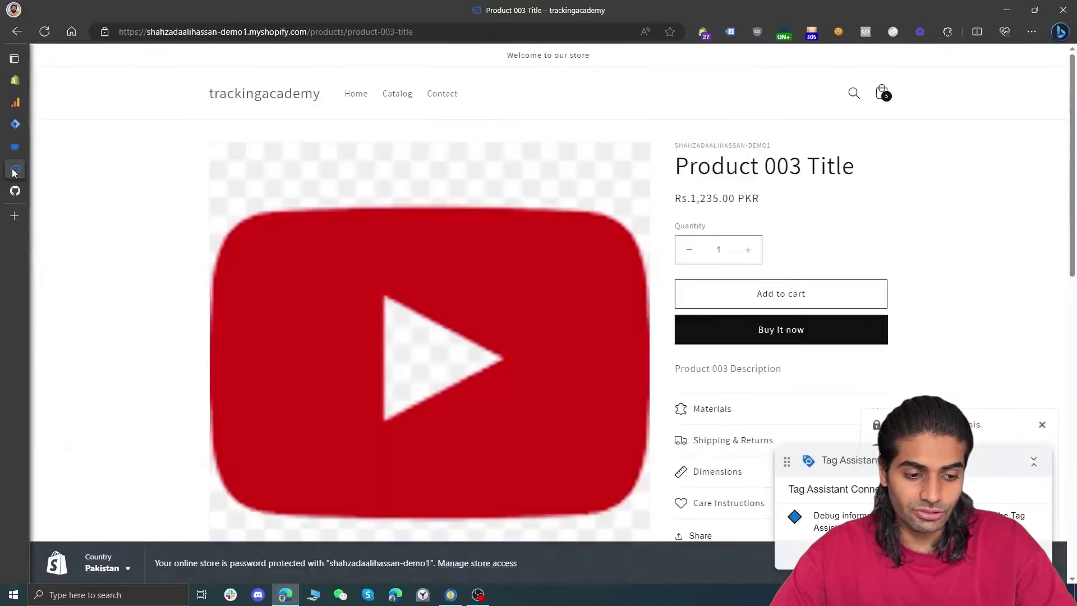
{"action": "left_click", "coordinate": [776, 300]}
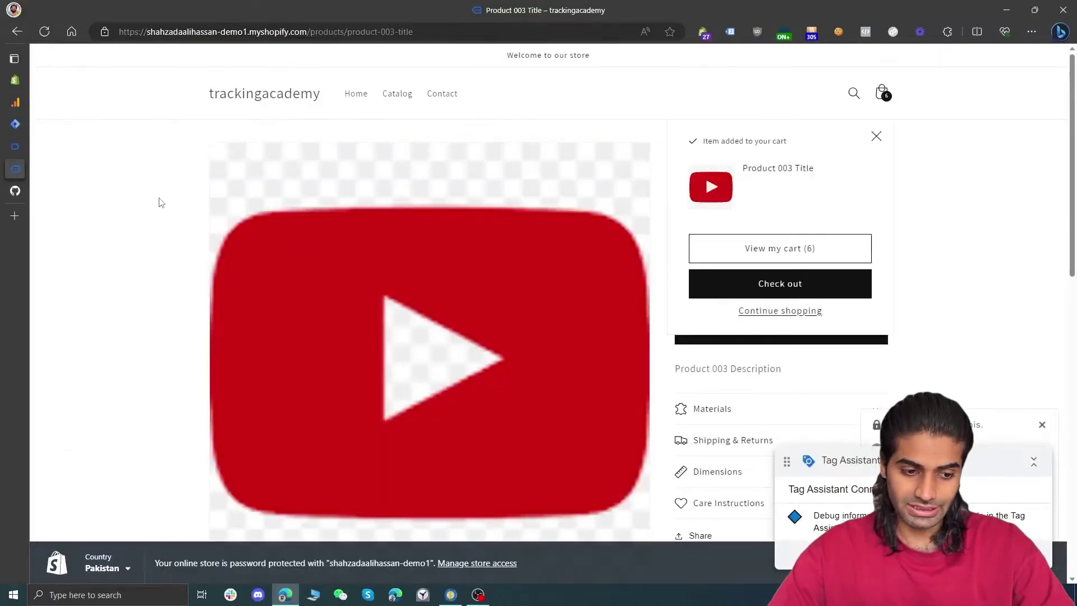
{"action": "left_click", "coordinate": [15, 146]}
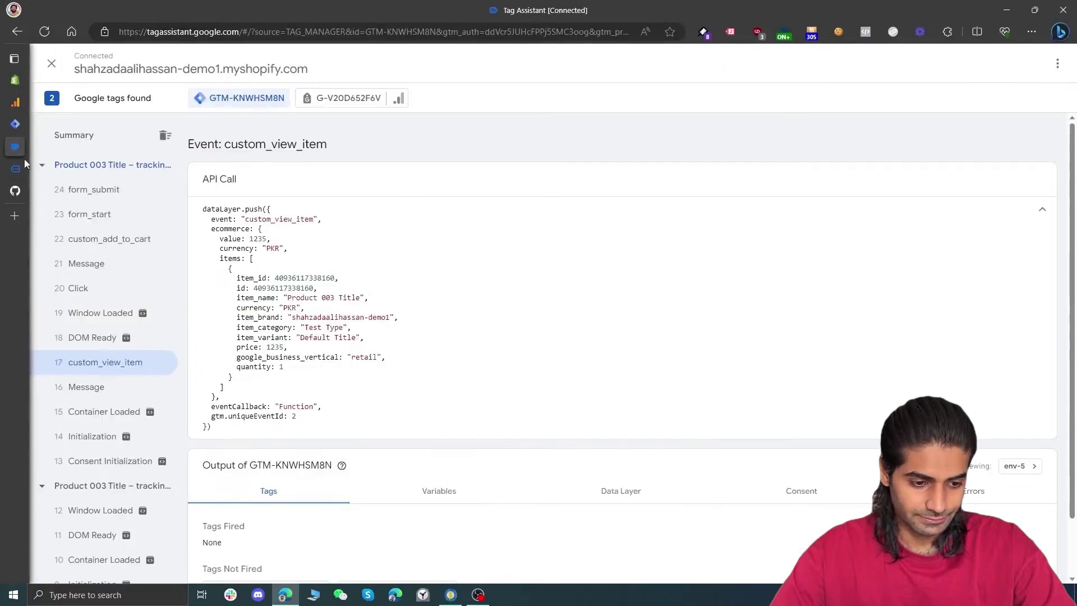
{"action": "left_click", "coordinate": [123, 239]}
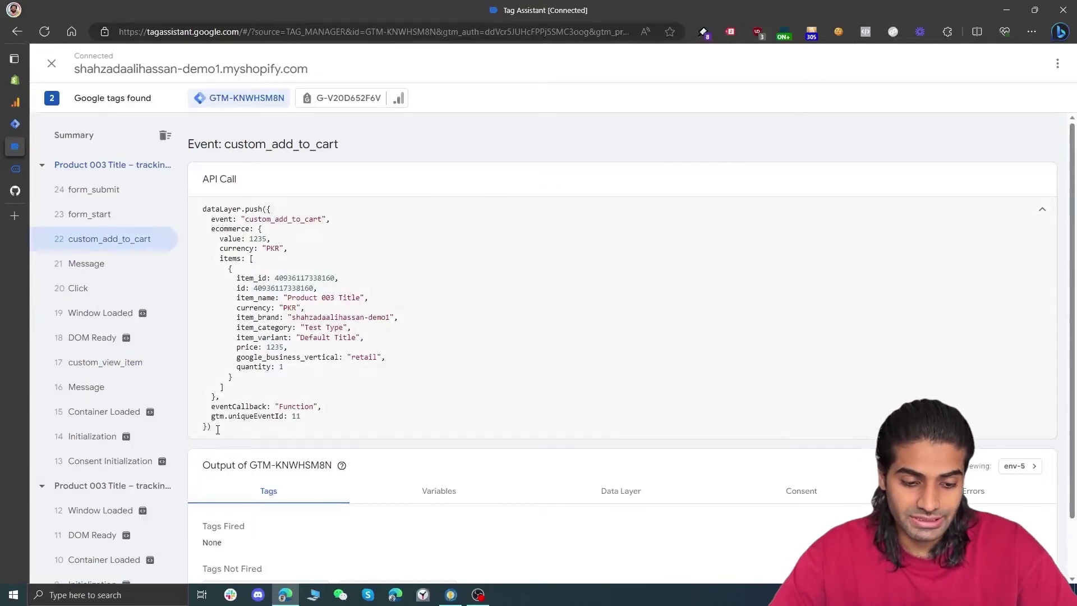
{"action": "left_click_drag", "start_coordinate": [218, 429], "coordinate": [253, 207]}
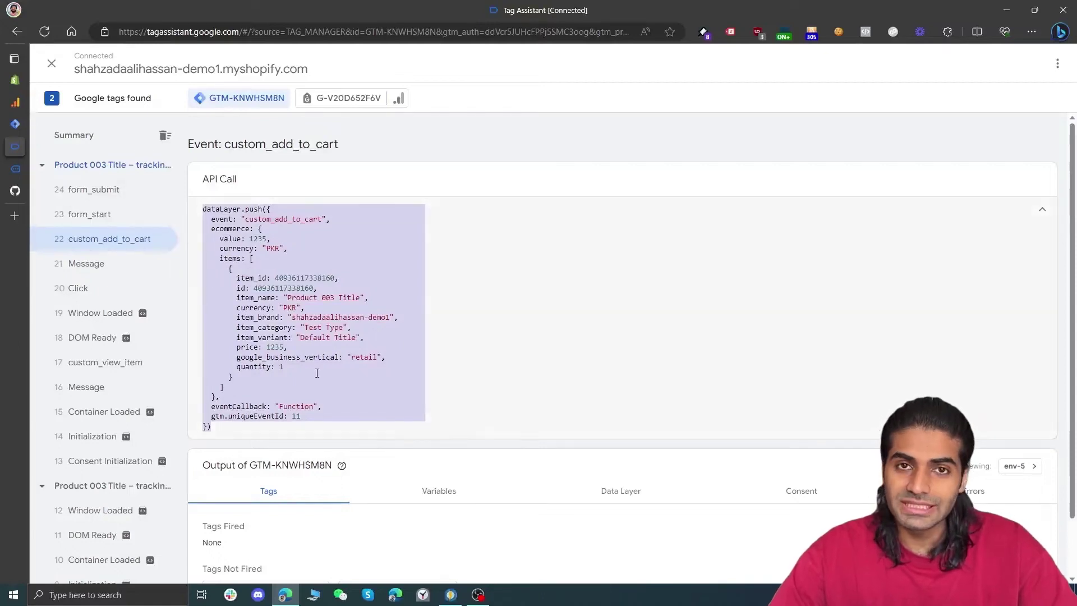
- In Google Tag Manager, change the BC Add to cart trigger of the GA4 EEC add_to_cart tag to the Custom Event type
{"action": "left_click", "coordinate": [15, 132]}
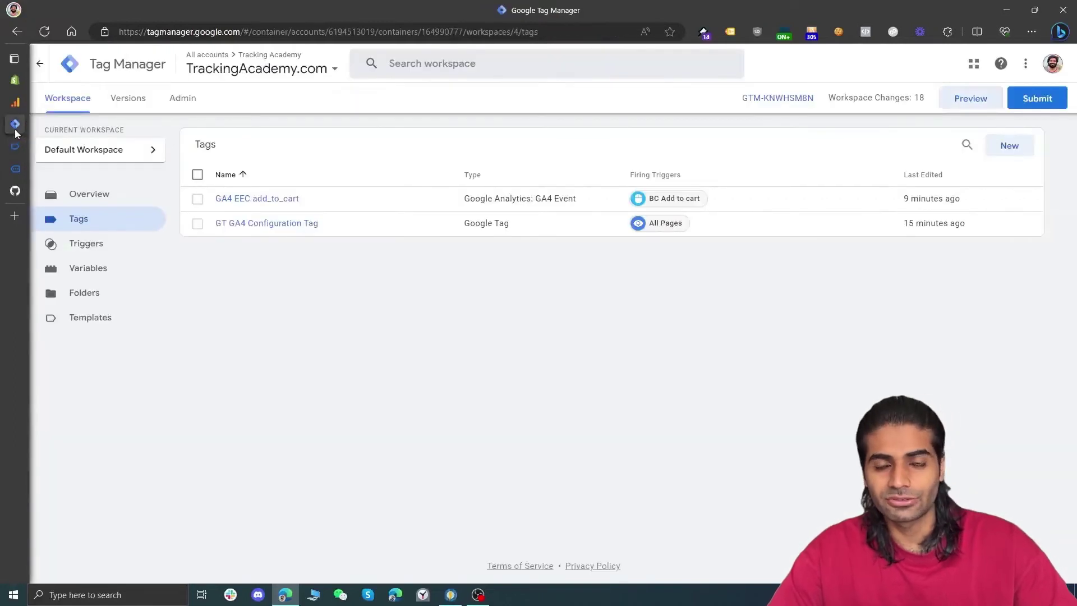
{"action": "left_click", "coordinate": [267, 199]}
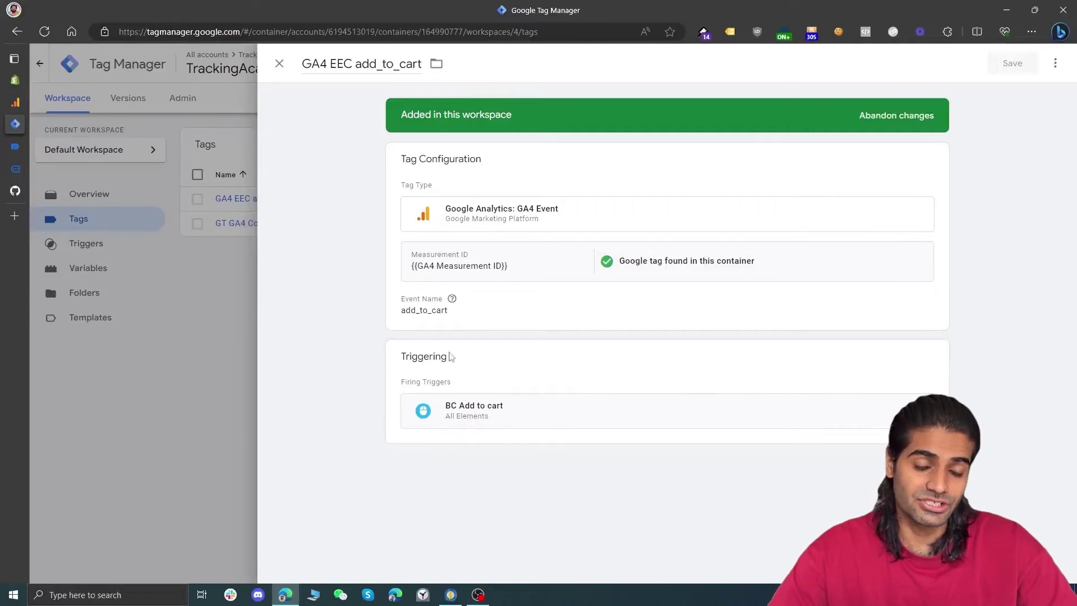
{"action": "left_click", "coordinate": [504, 406]}
{"action": "left_click", "coordinate": [569, 177]}
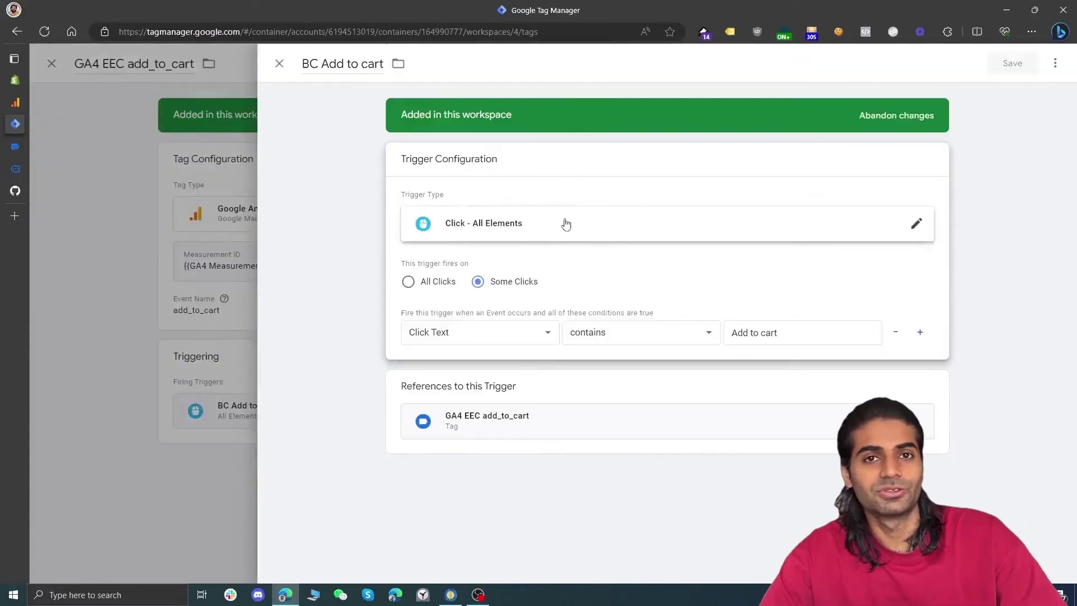
{"action": "left_click", "coordinate": [566, 225]}
{"action": "scroll", "coordinate": [850, 477], "scroll_direction": "down", "scroll_amount": 3}
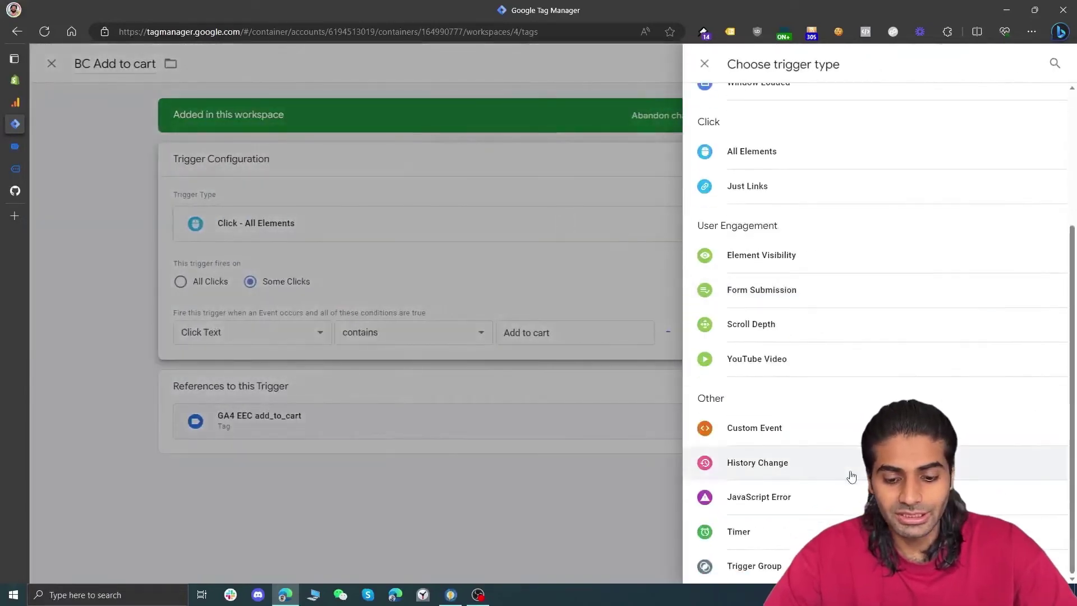
{"action": "left_click", "coordinate": [819, 431]}
- Set the BC Add to cart trigger's event name to custom_add_to_cart
{"action": "left_click", "coordinate": [522, 280]}
{"action": "type", "text": "cus"}
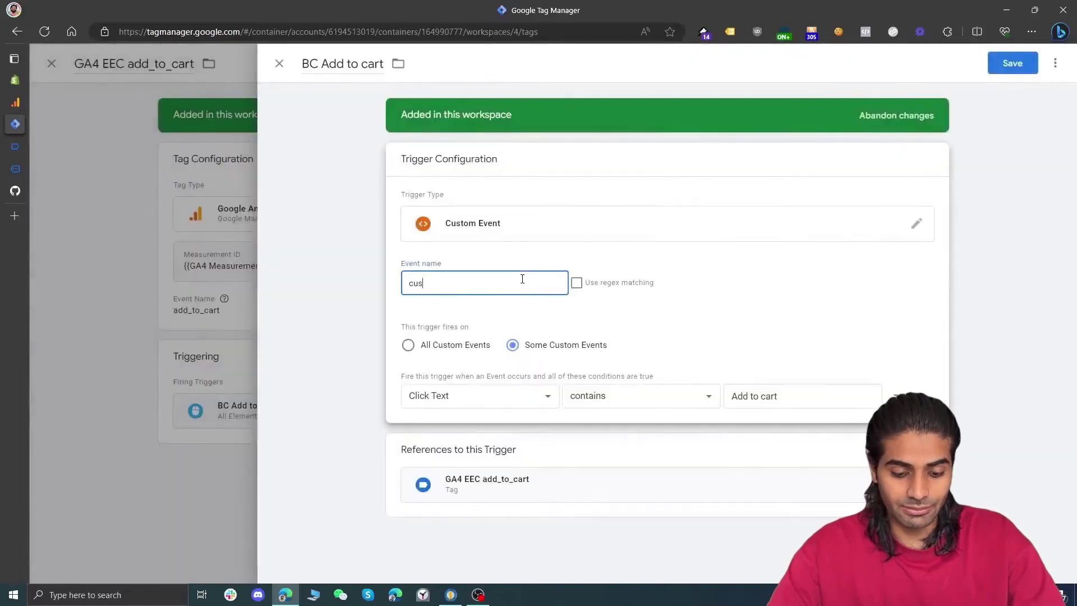
{"action": "type", "text": "tom_add_"}
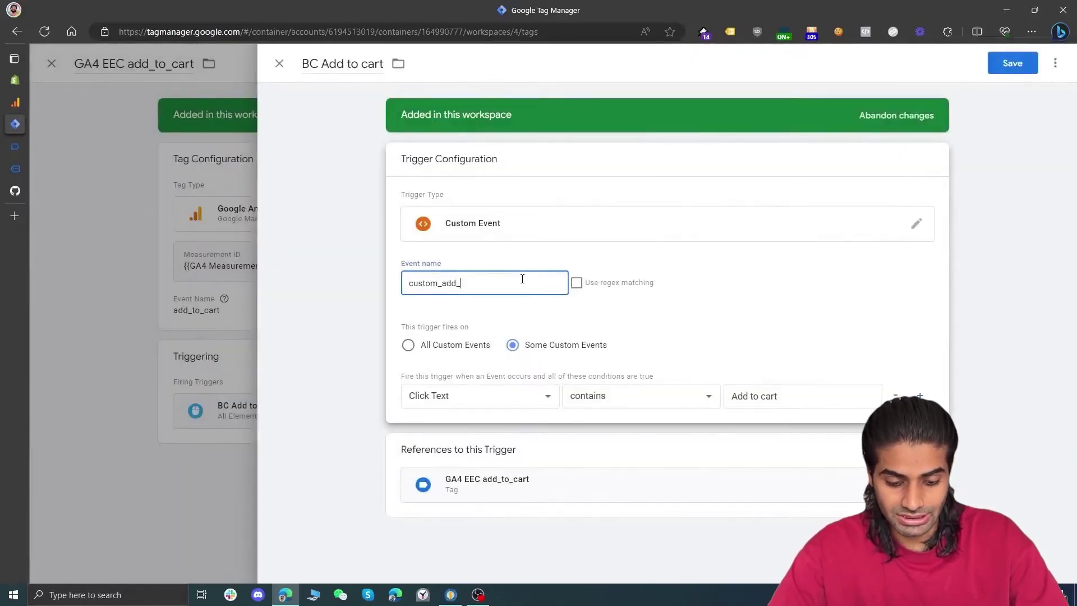
{"action": "type", "text": "to_cart"}
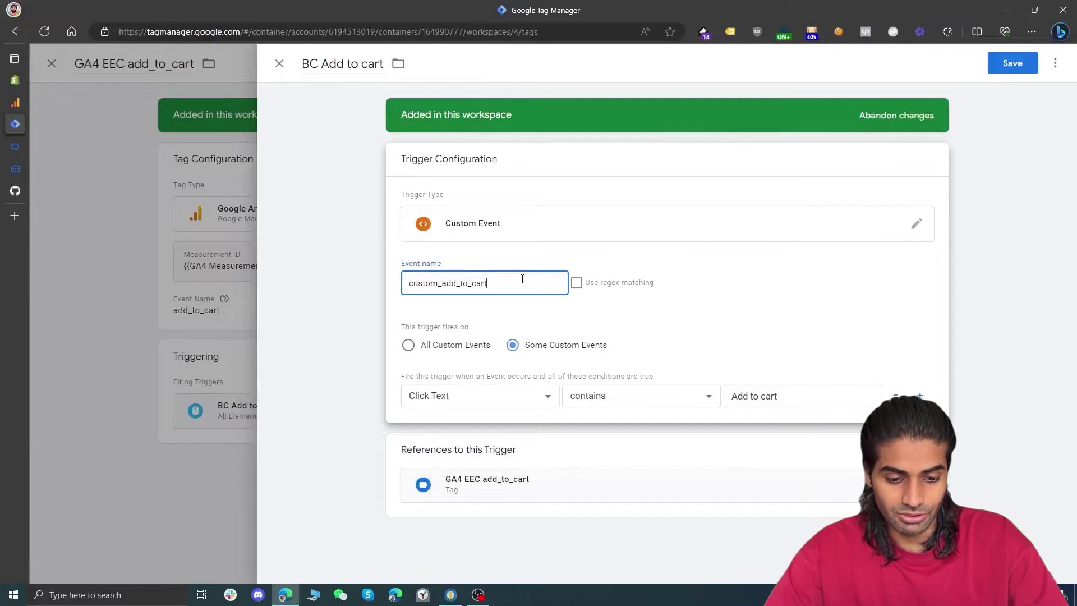
- Copy the custom_add_to_cart event name from Tag Assistant and rename the BC Add to cart trigger in Google Tag Manager as CE custom_add_to_cart
{"action": "left_click", "coordinate": [14, 168]}
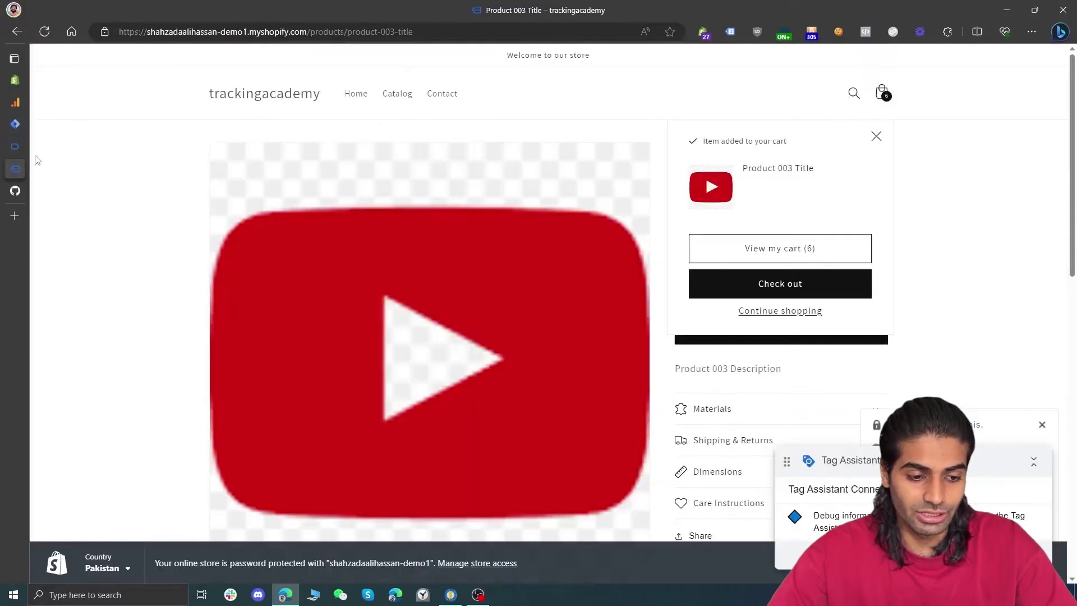
{"action": "left_click", "coordinate": [15, 146]}
{"action": "double_click", "coordinate": [285, 147]}
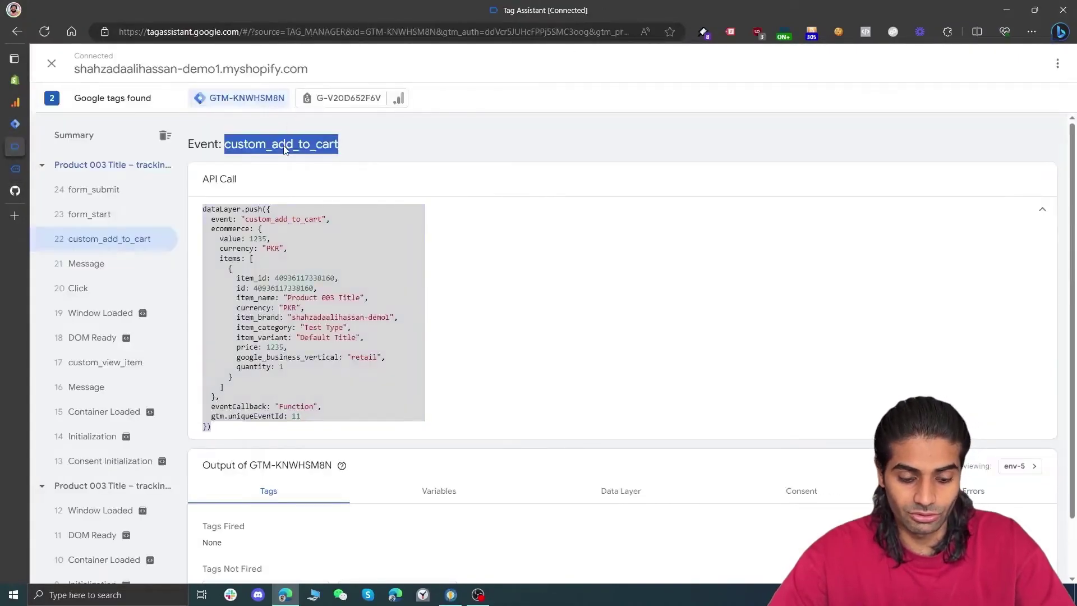
{"action": "left_click", "coordinate": [15, 124]}
{"action": "left_click", "coordinate": [344, 65]}
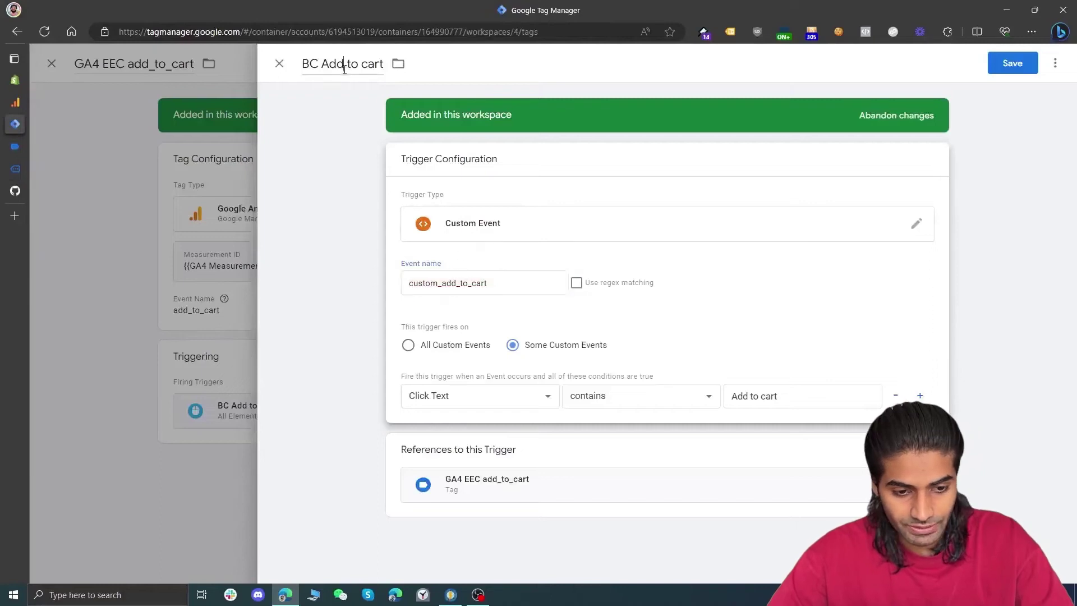
{"action": "type", "text": "CE"}
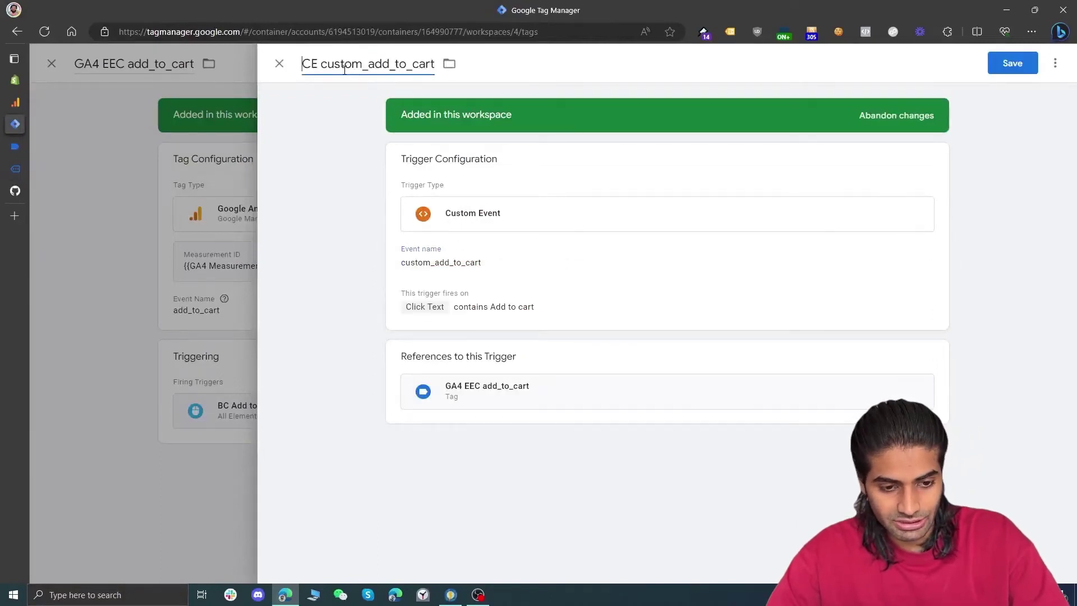
- Remove the Click Text condition from the CE custom_add_to_cart trigger and save the trigger
{"action": "left_click", "coordinate": [555, 262]}
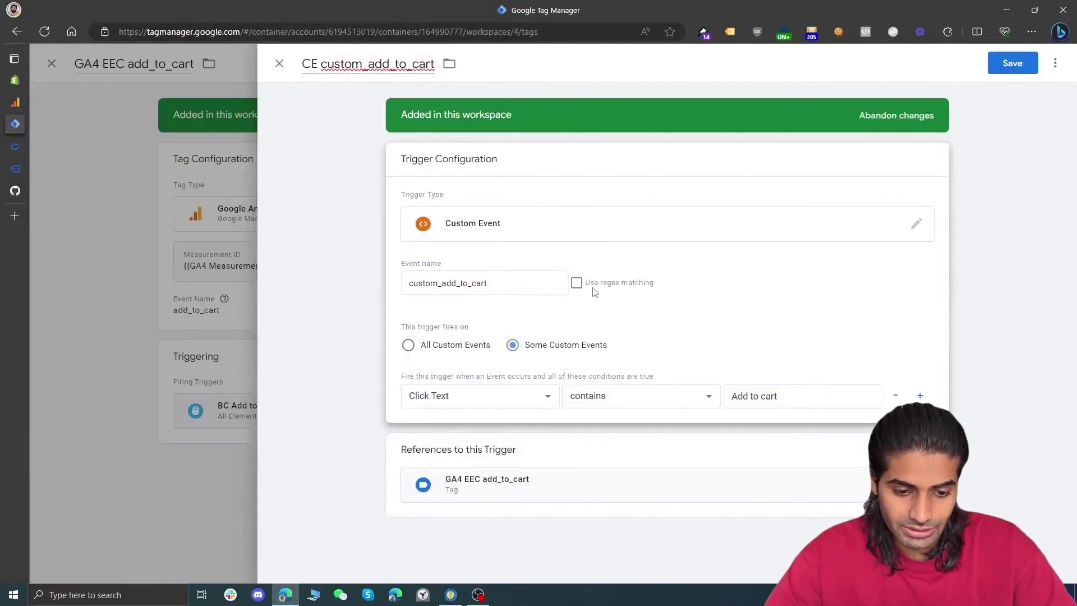
{"action": "left_click", "coordinate": [896, 396]}
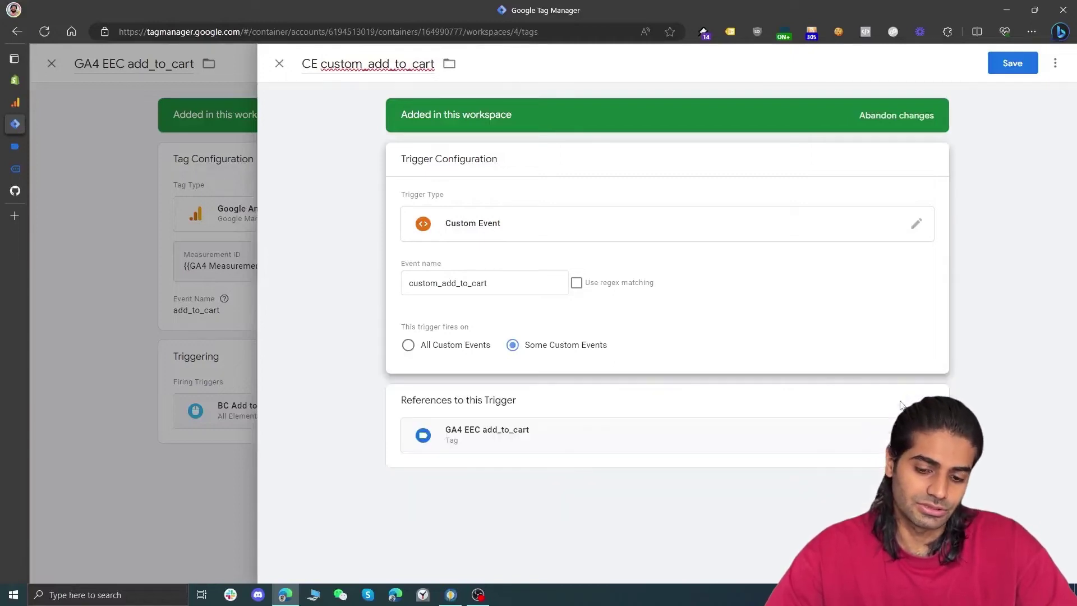
{"action": "left_click", "coordinate": [1011, 62]}
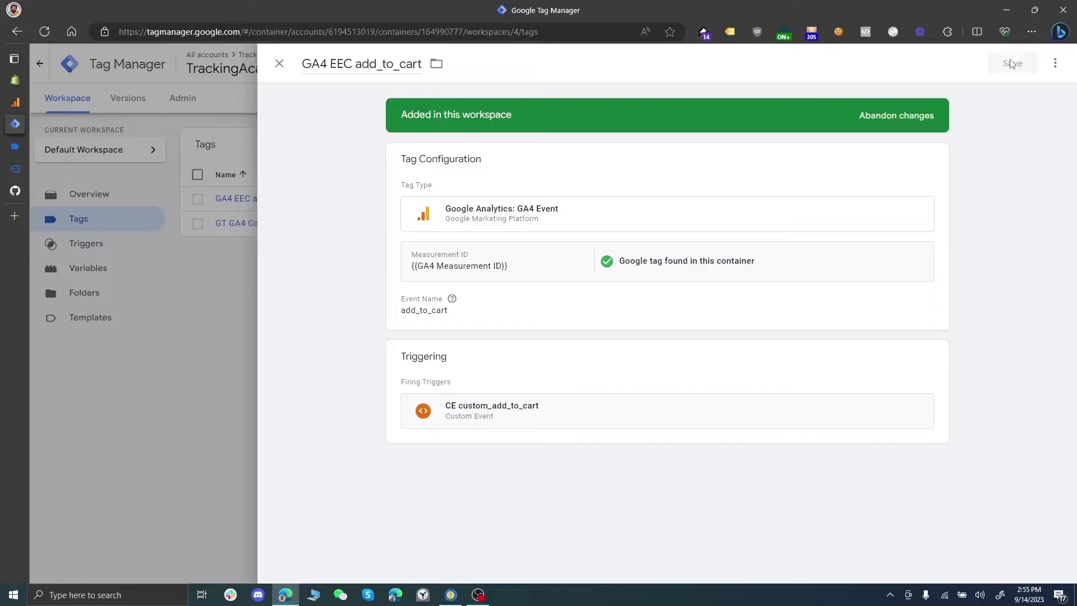
- Start a new event settings variable from the event parameters of the GA4 EEC add_to_cart tag
{"action": "left_click", "coordinate": [870, 176]}
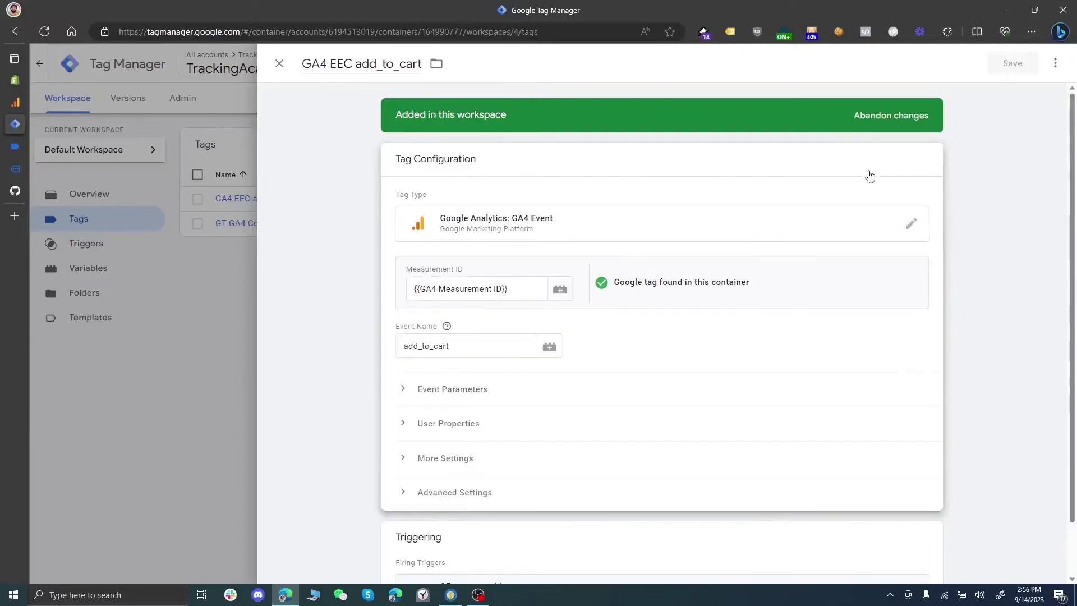
{"action": "left_click", "coordinate": [482, 324]}
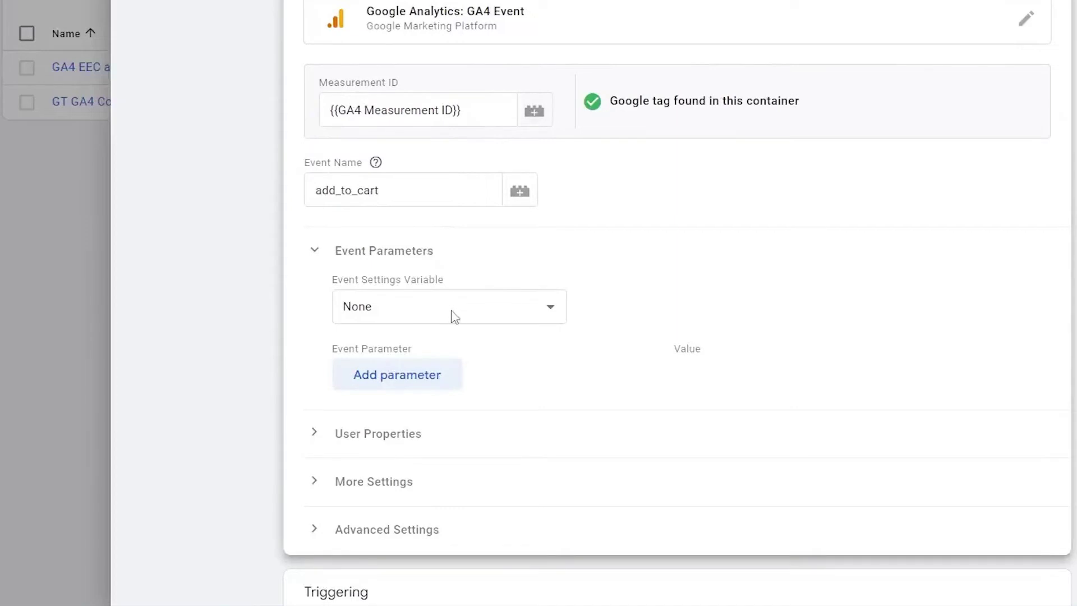
{"action": "left_click", "coordinate": [453, 318]}
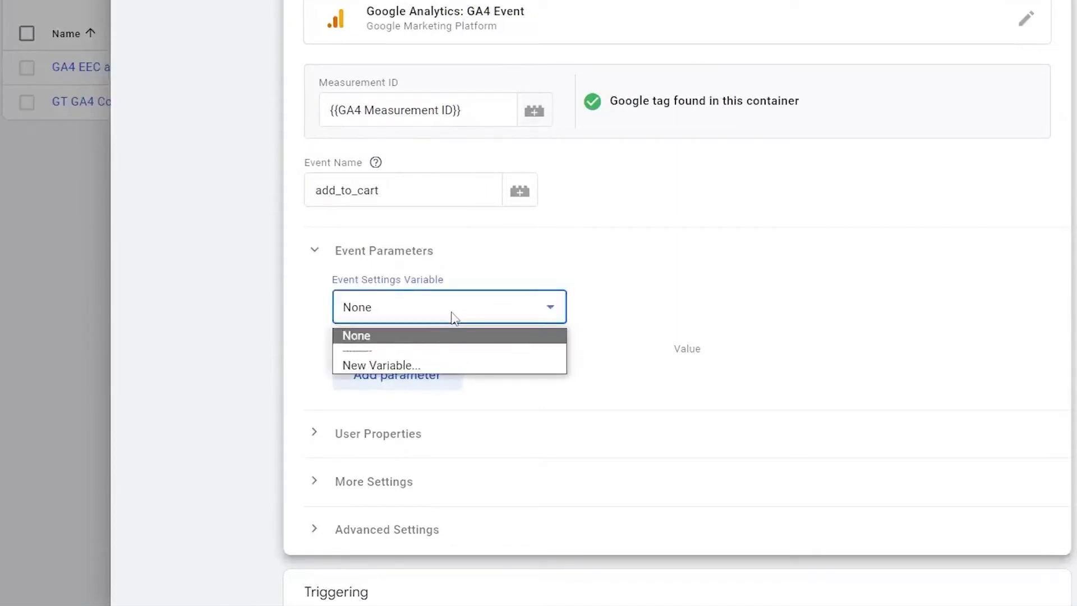
{"action": "left_click", "coordinate": [420, 366]}
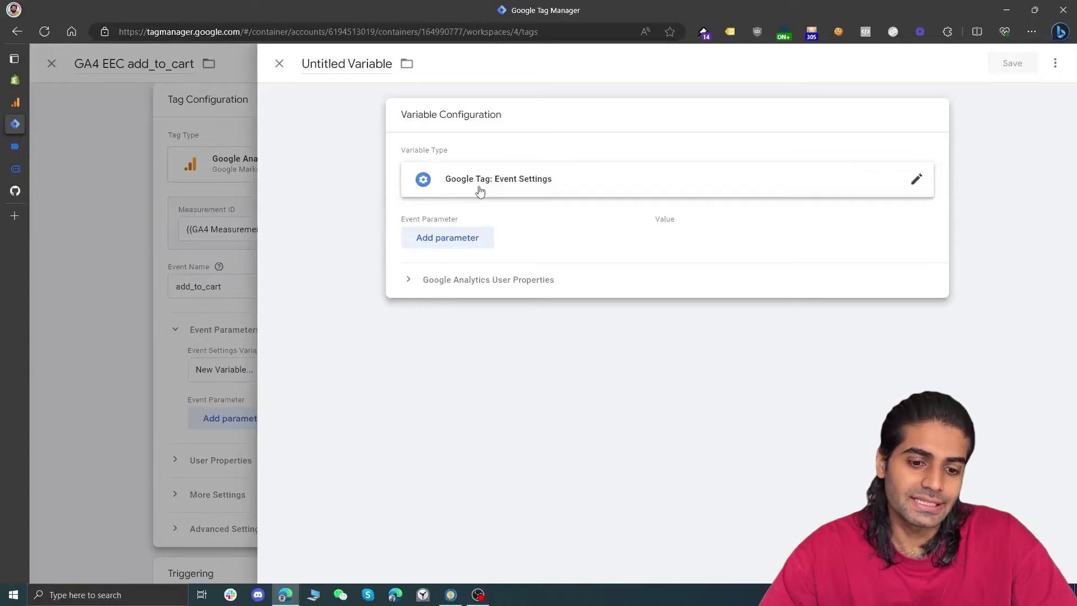
- Add the event parameters items, currency and value to the Google Tag: Event Settings variable
{"action": "left_click", "coordinate": [443, 236]}
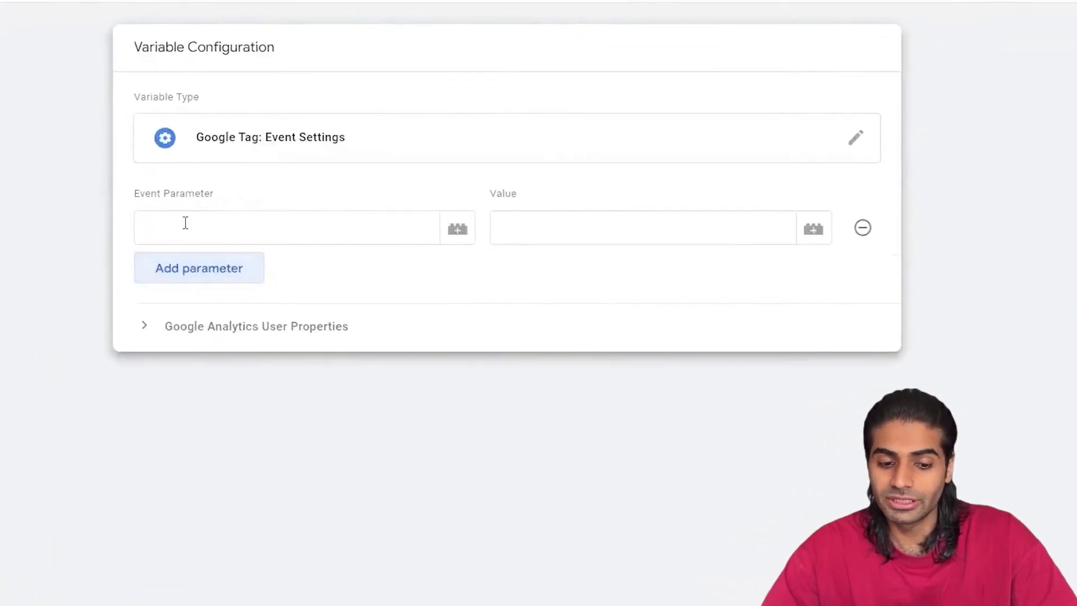
{"action": "left_click", "coordinate": [437, 242]}
{"action": "type", "text": "items"}
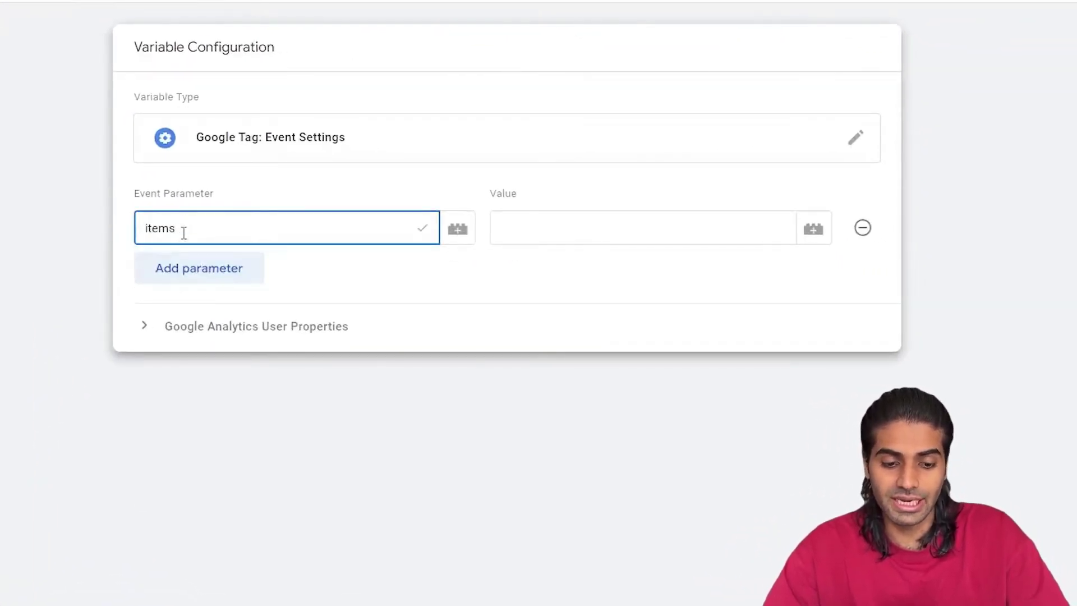
{"action": "left_click", "coordinate": [184, 261]}
{"action": "type", "text": "currenc"}
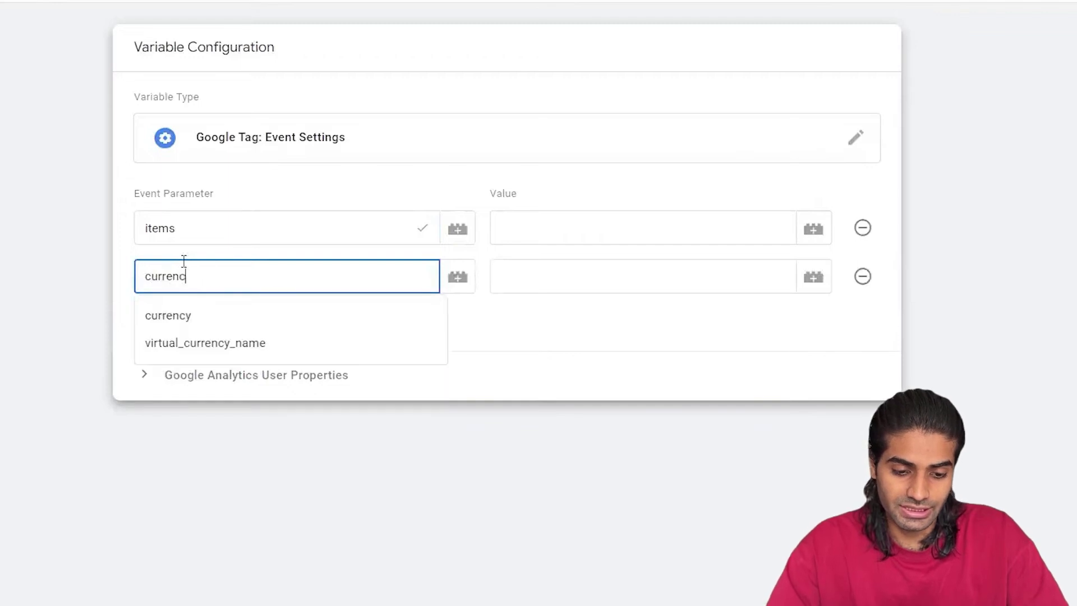
{"action": "type", "text": "y"}
{"action": "left_click", "coordinate": [182, 314]}
{"action": "type", "text": "value"}
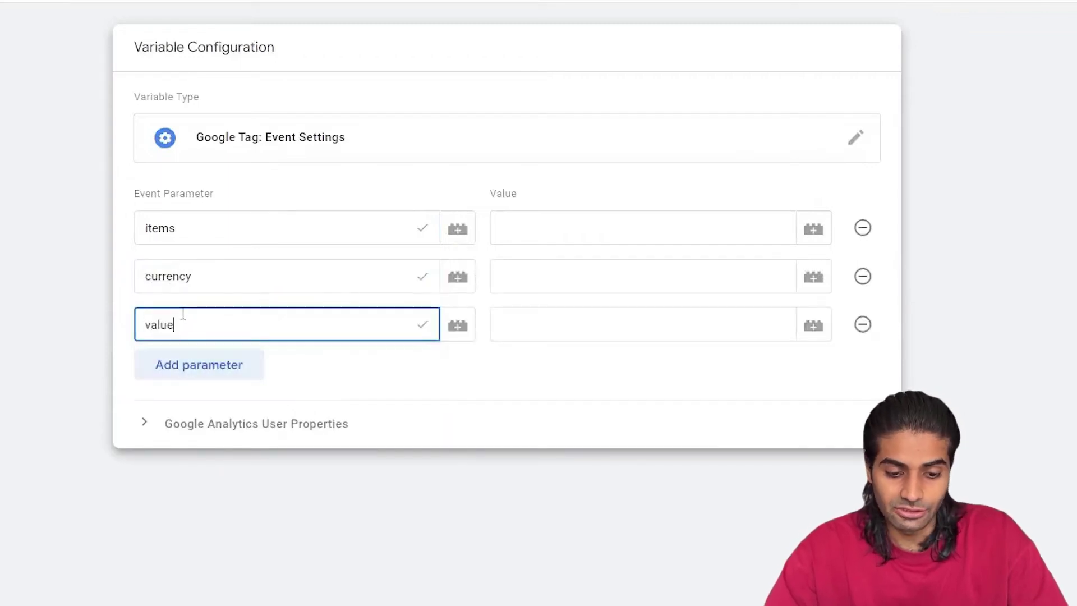
{"action": "left_click", "coordinate": [347, 410]}
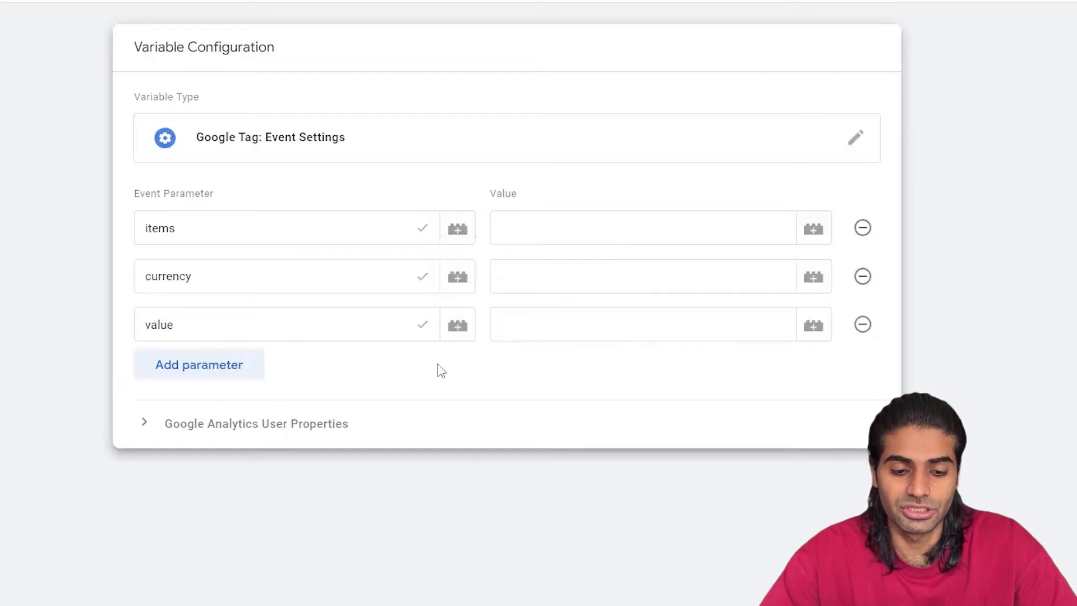
{"action": "left_click", "coordinate": [220, 362]}
{"action": "type", "text": "cus"}
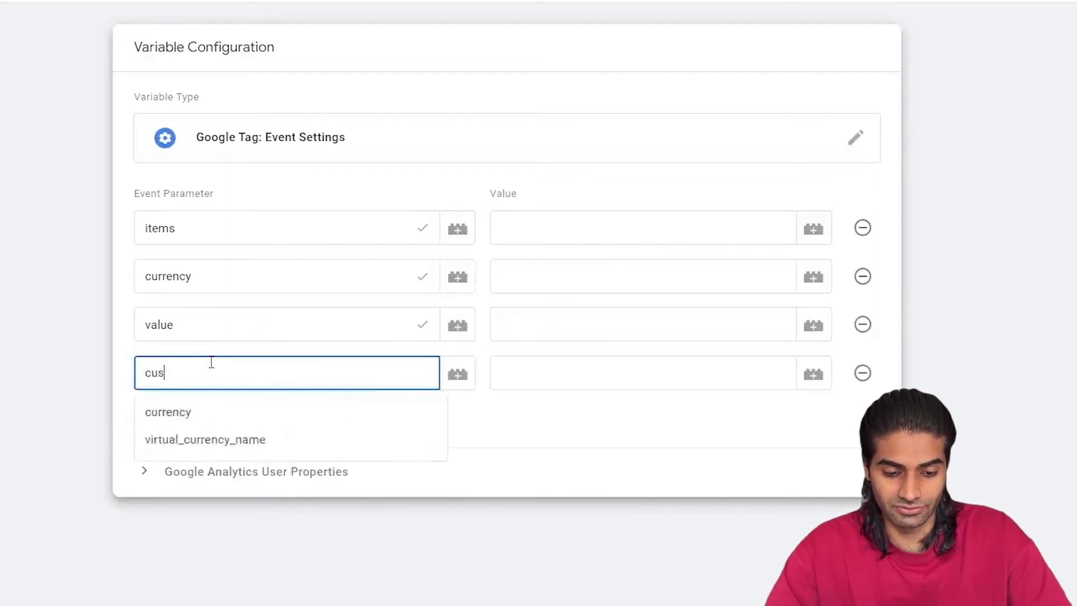
{"action": "type", "text": "tom"}
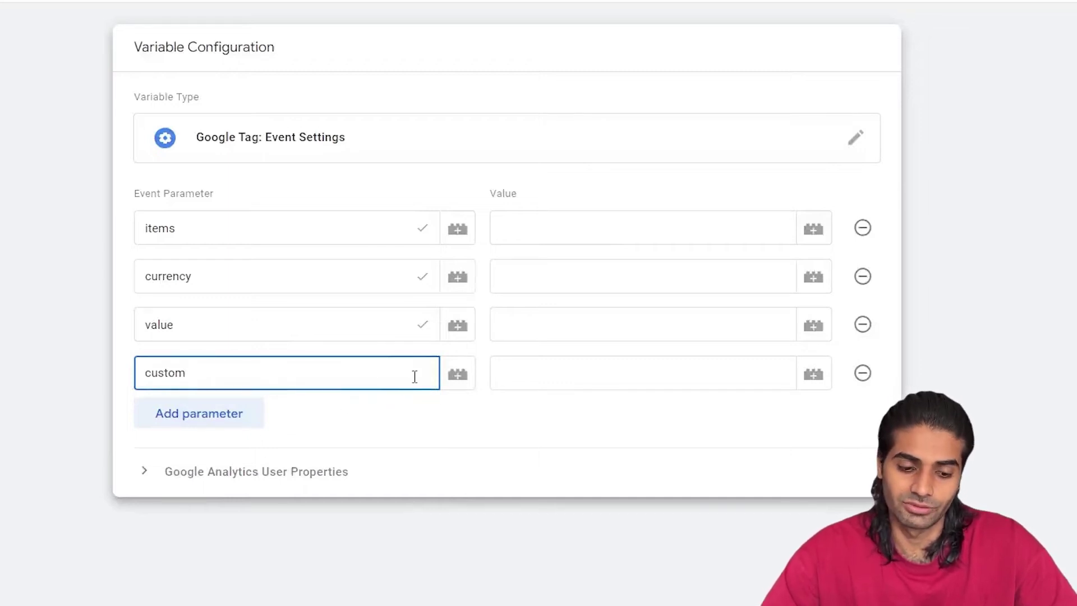
{"action": "left_click", "coordinate": [862, 377]}
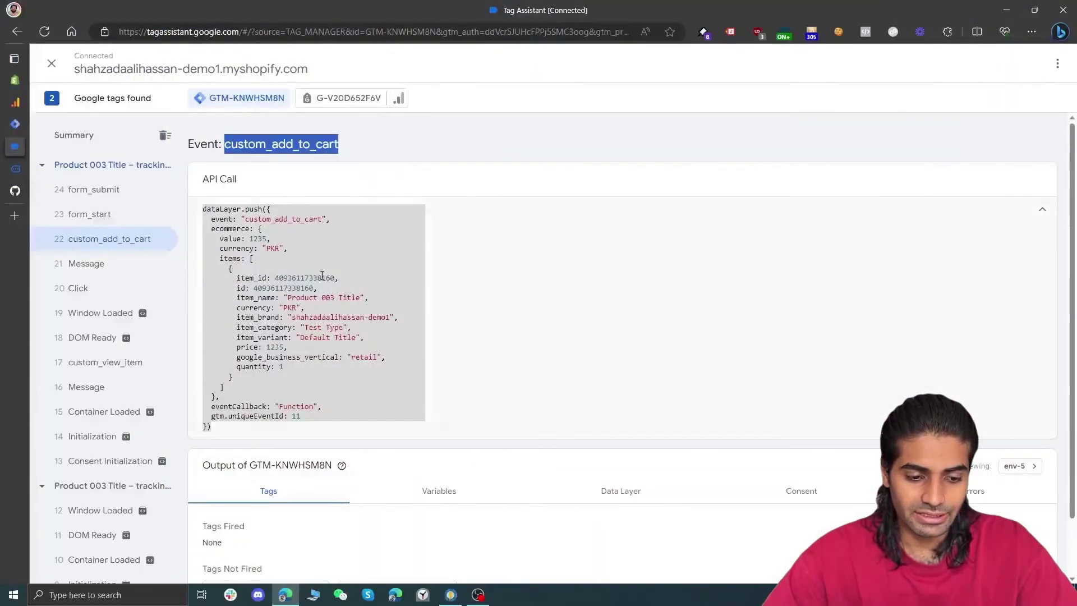
- In Tag Assistant, examine how items is nested inside the ecommerce object in the custom_add_to_cart event's API call
{"action": "left_click", "coordinate": [324, 277]}
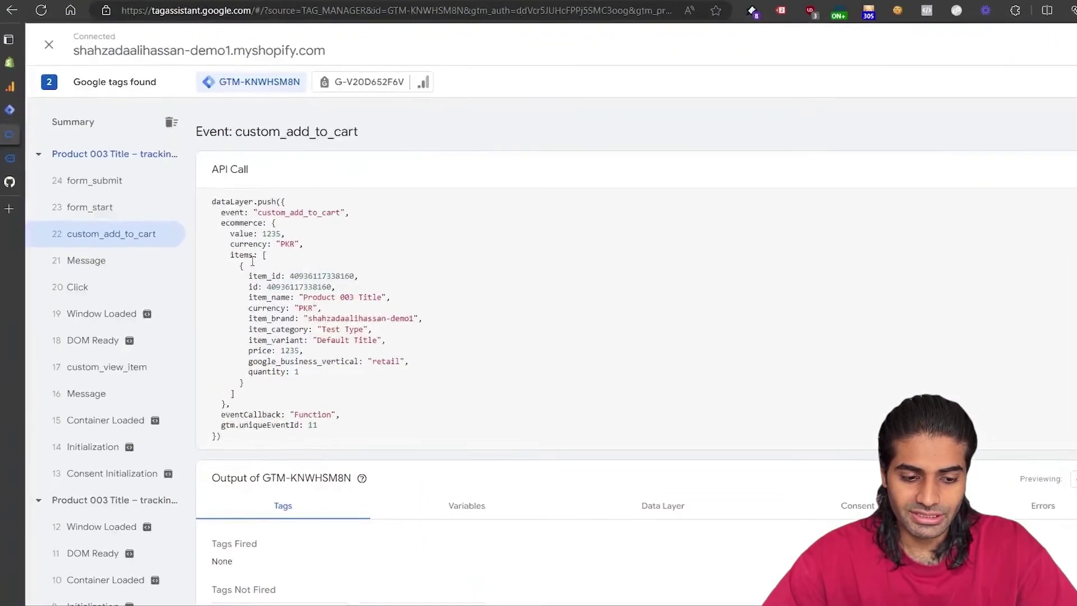
{"action": "double_click", "coordinate": [247, 256]}
{"action": "double_click", "coordinate": [225, 223]}
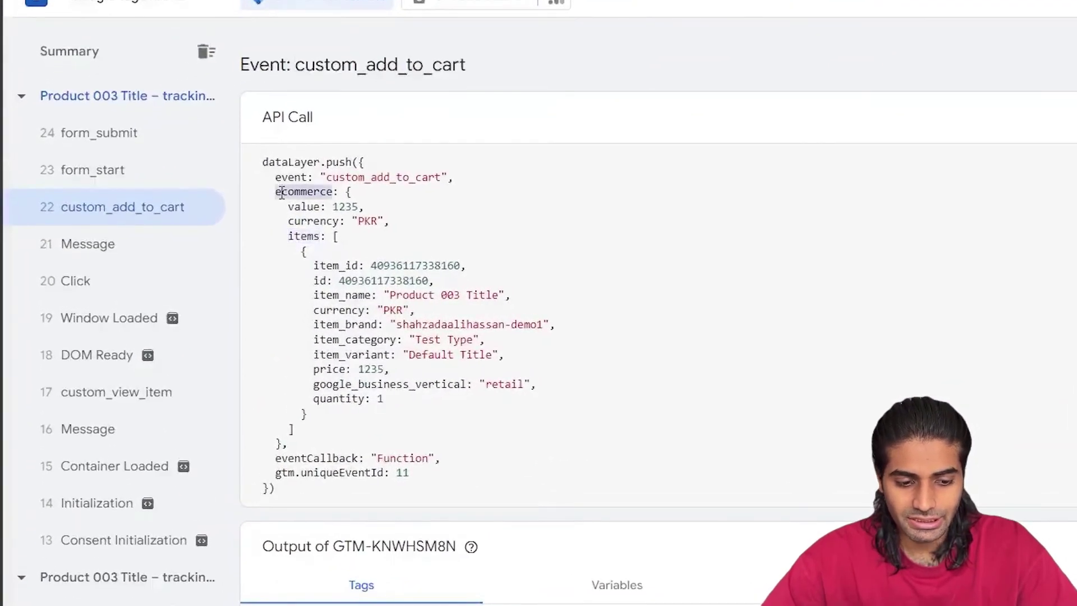
{"action": "double_click", "coordinate": [301, 236]}
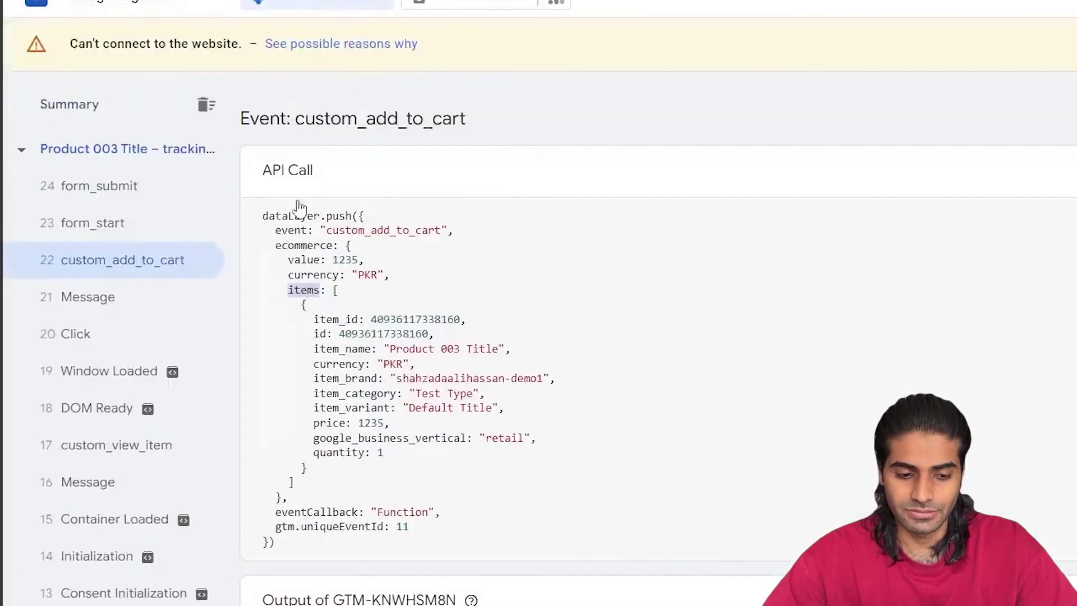
{"action": "double_click", "coordinate": [293, 245]}
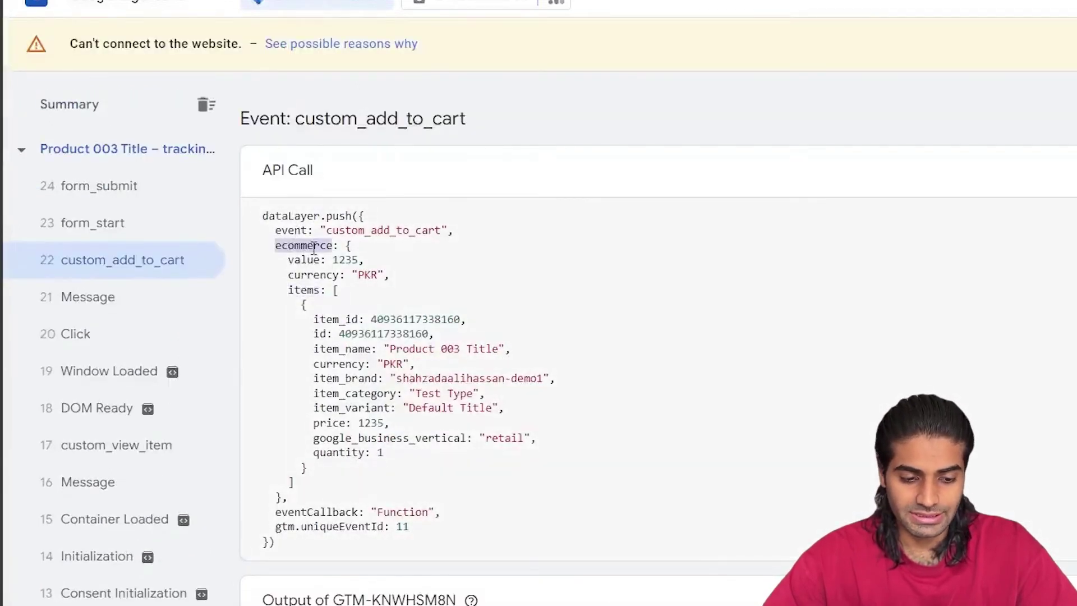
{"action": "left_click", "coordinate": [346, 245]}
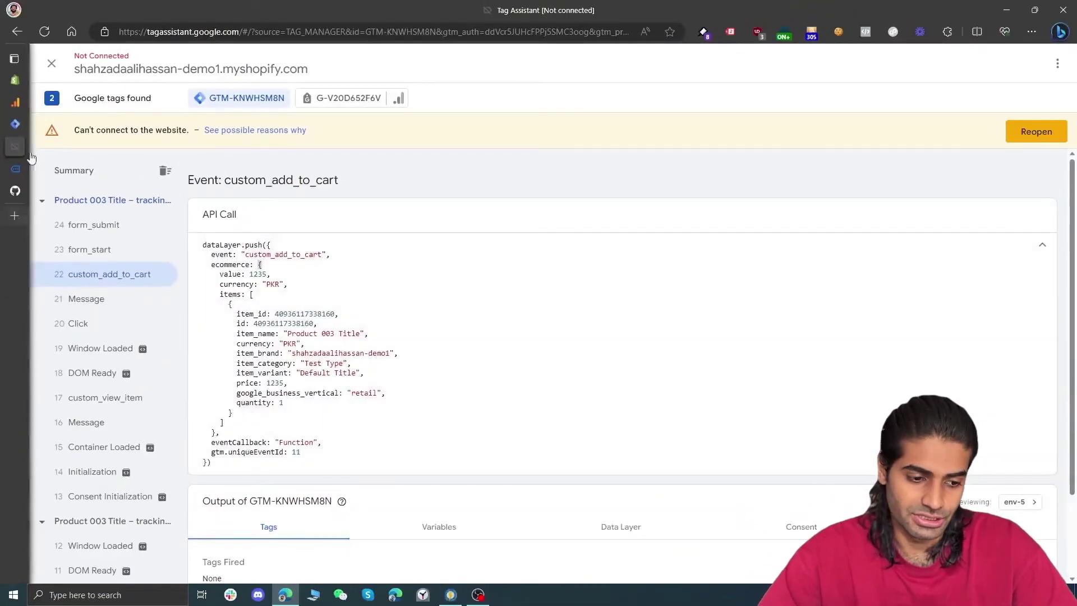
- In Google Tag Manager, create a Data Layer Variable for the items parameter's value with the data layer variable name ecommerce.items
{"action": "left_click", "coordinate": [16, 123]}
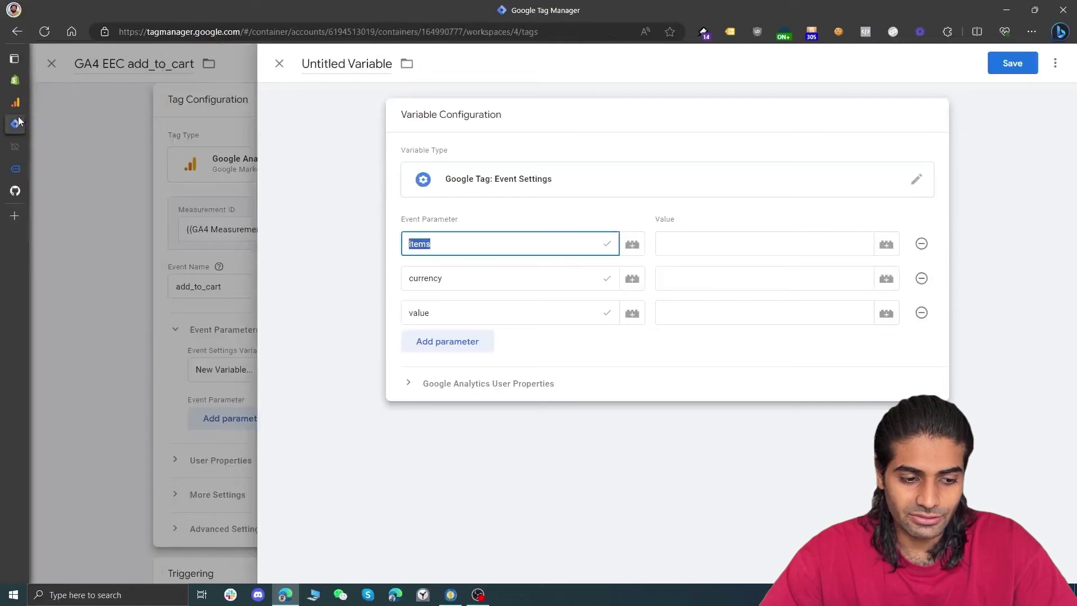
{"action": "left_click", "coordinate": [886, 245]}
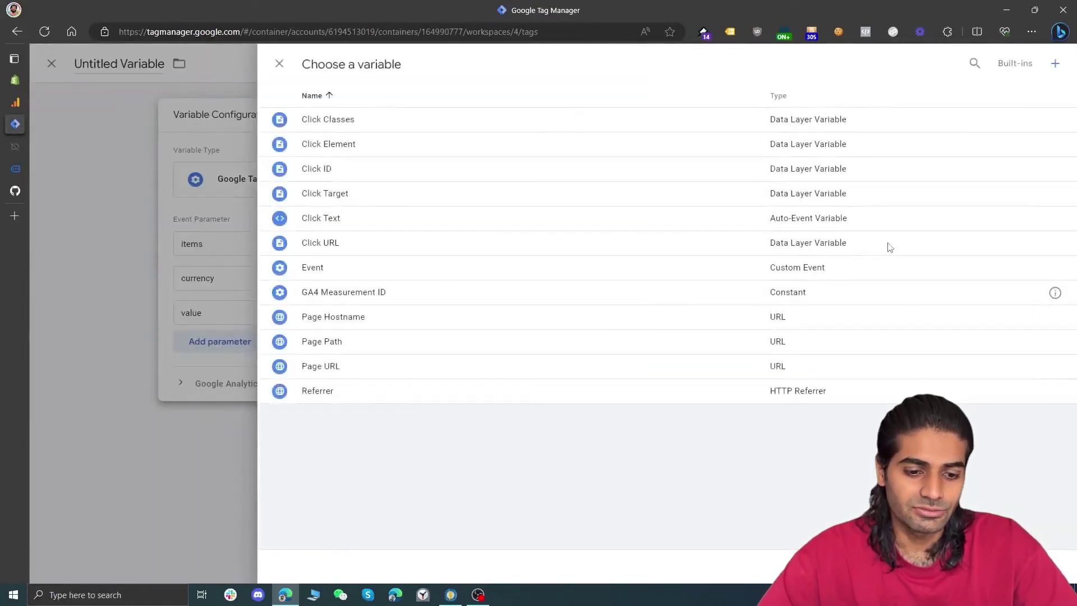
{"action": "left_click", "coordinate": [1055, 64]}
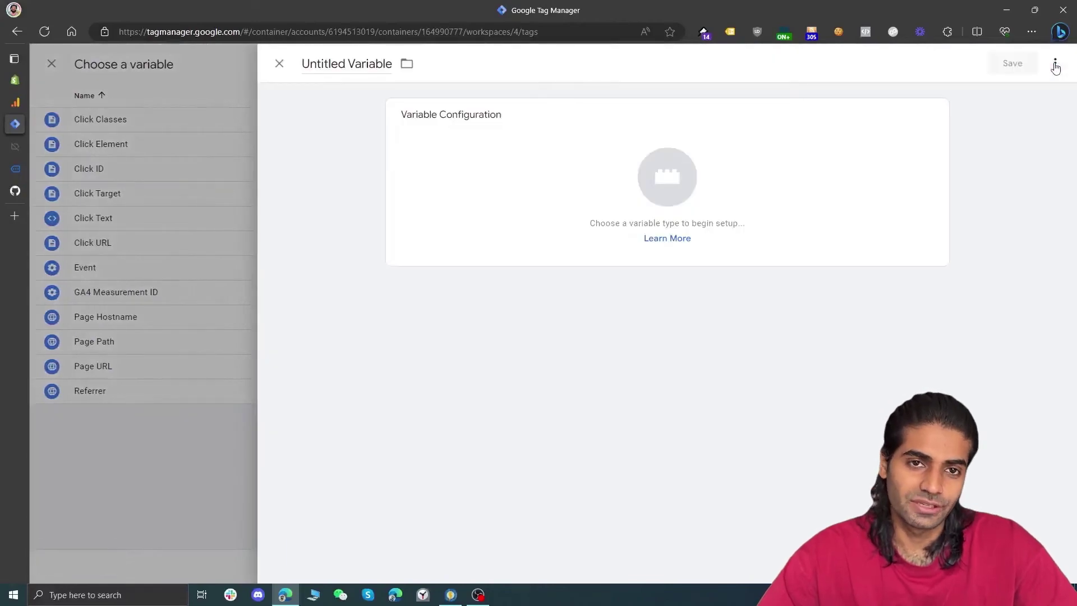
{"action": "left_click", "coordinate": [838, 135]}
{"action": "left_click", "coordinate": [835, 432]}
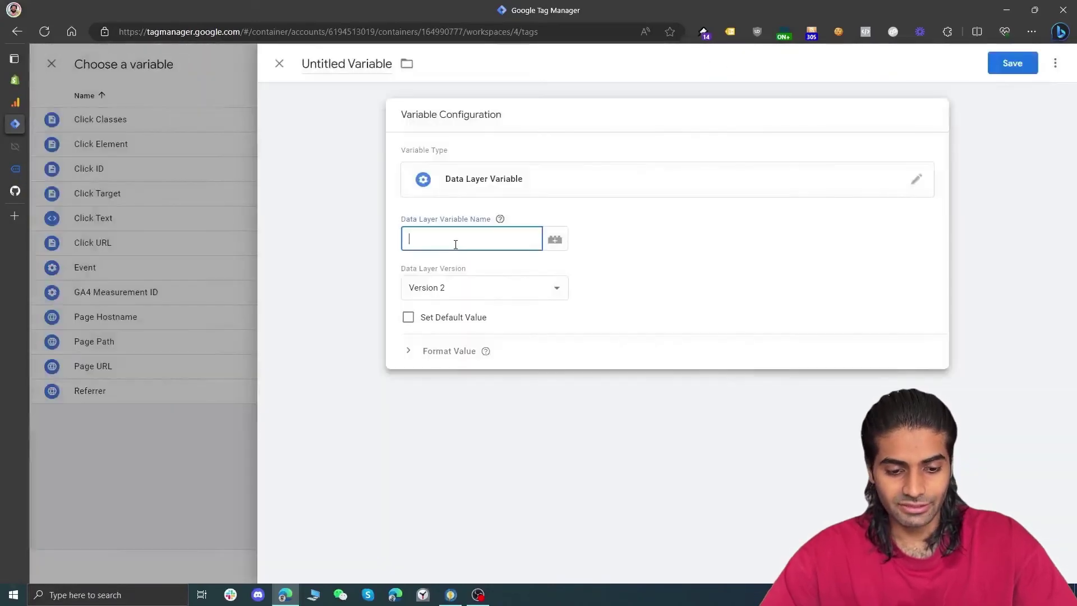
{"action": "type", "text": "ecommerce.i"}
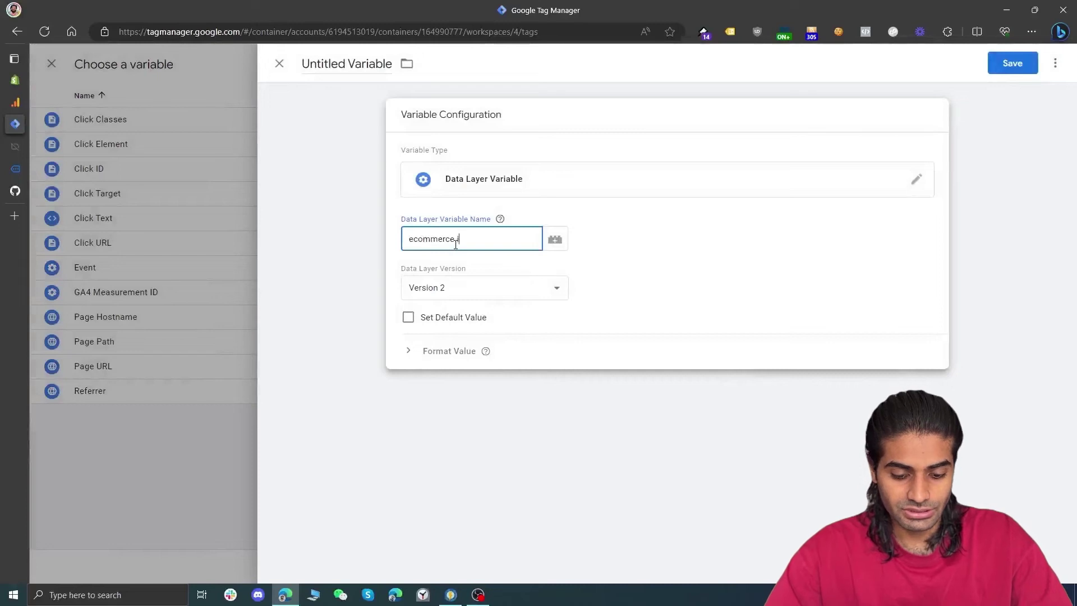
{"action": "type", "text": "tems"}
- Name the new data layer variable DLV ecommerce.items and save it as the items parameter's value
{"action": "key", "text": "ctrl+a"}
{"action": "left_click", "coordinate": [343, 65]}
{"action": "type", "text": "DL"}
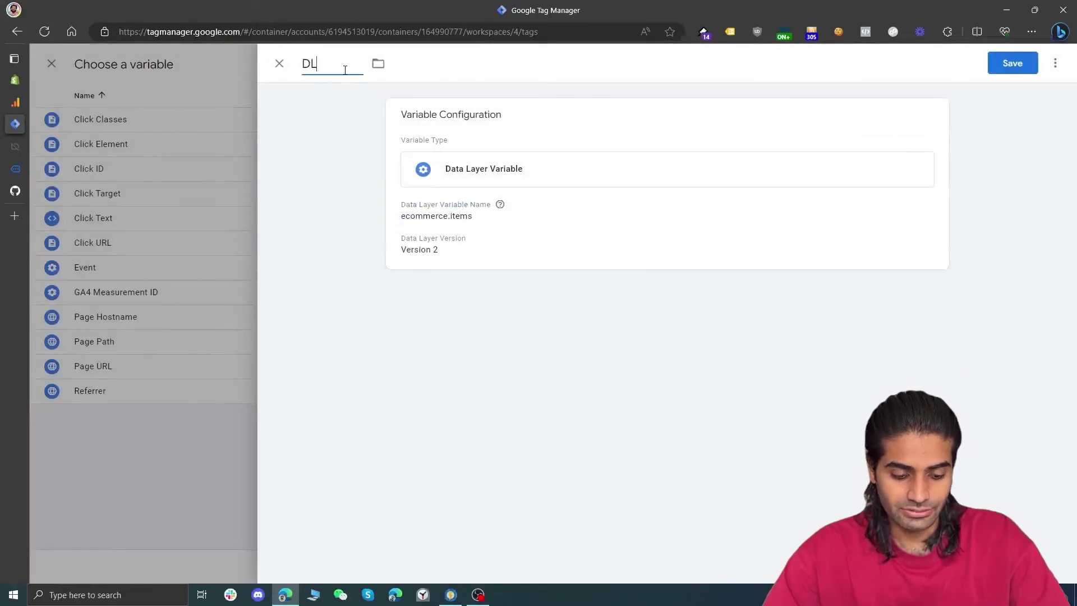
{"action": "type", "text": "V"}
{"action": "type", "text": "ecommerce.items"}
{"action": "key", "text": "Home"}
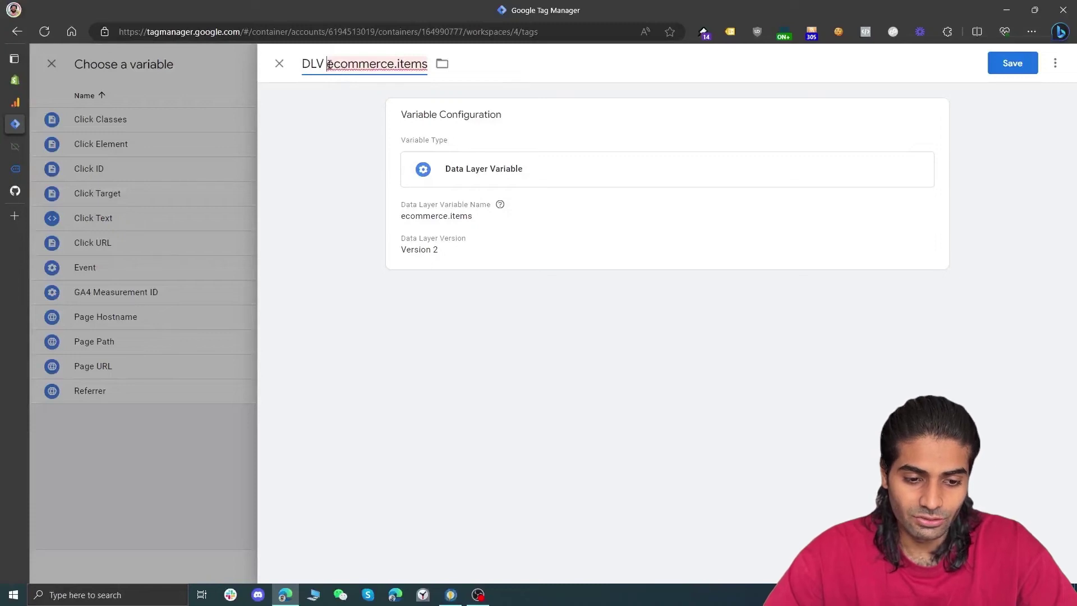
{"action": "left_click_drag", "start_coordinate": [329, 65], "coordinate": [396, 67]}
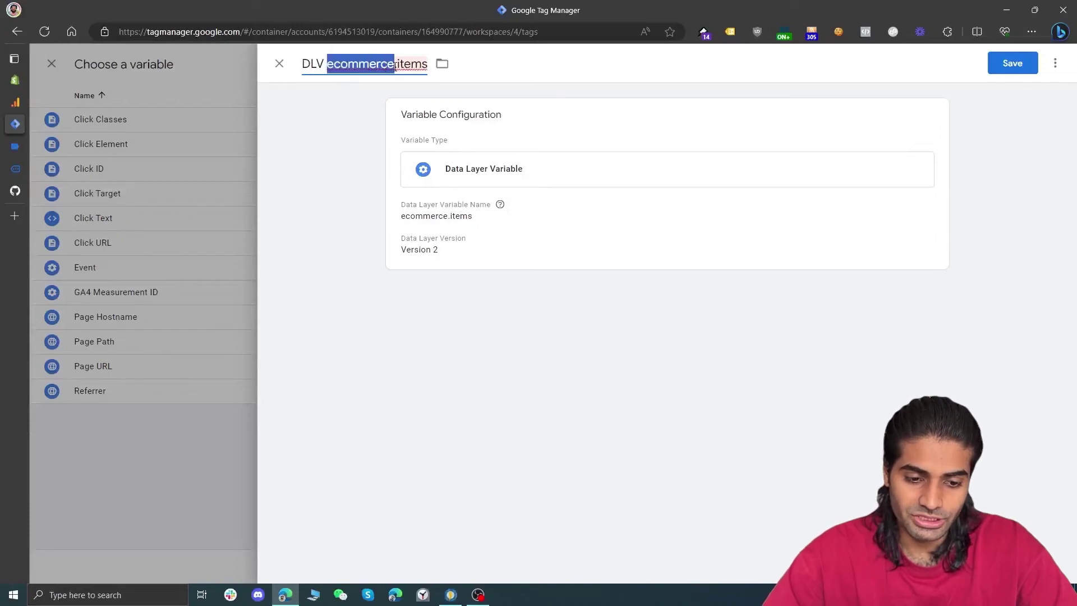
{"action": "double_click", "coordinate": [425, 65]}
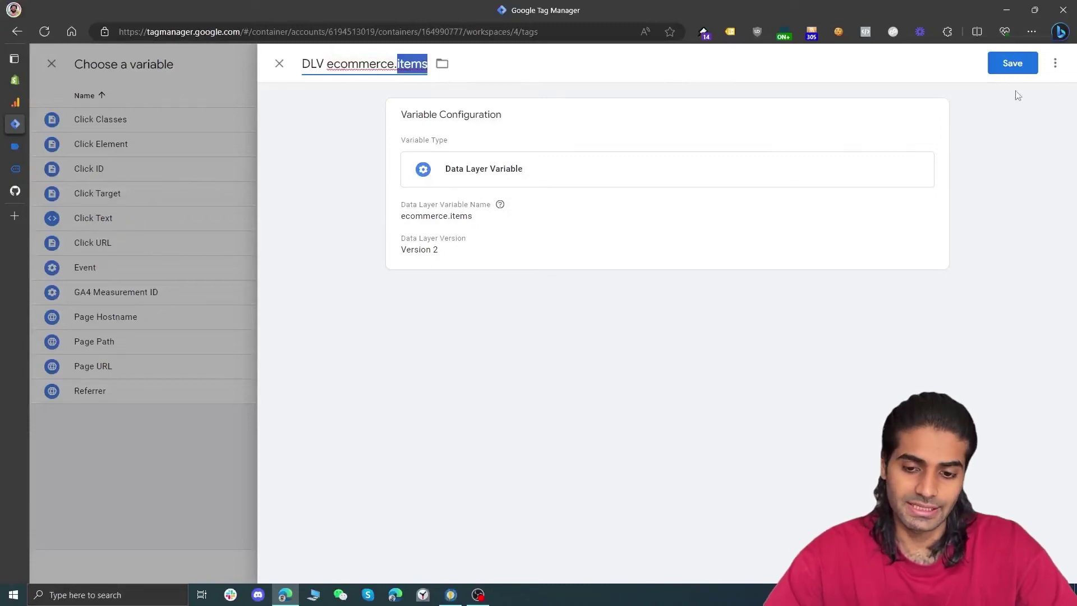
{"action": "left_click", "coordinate": [1011, 64]}
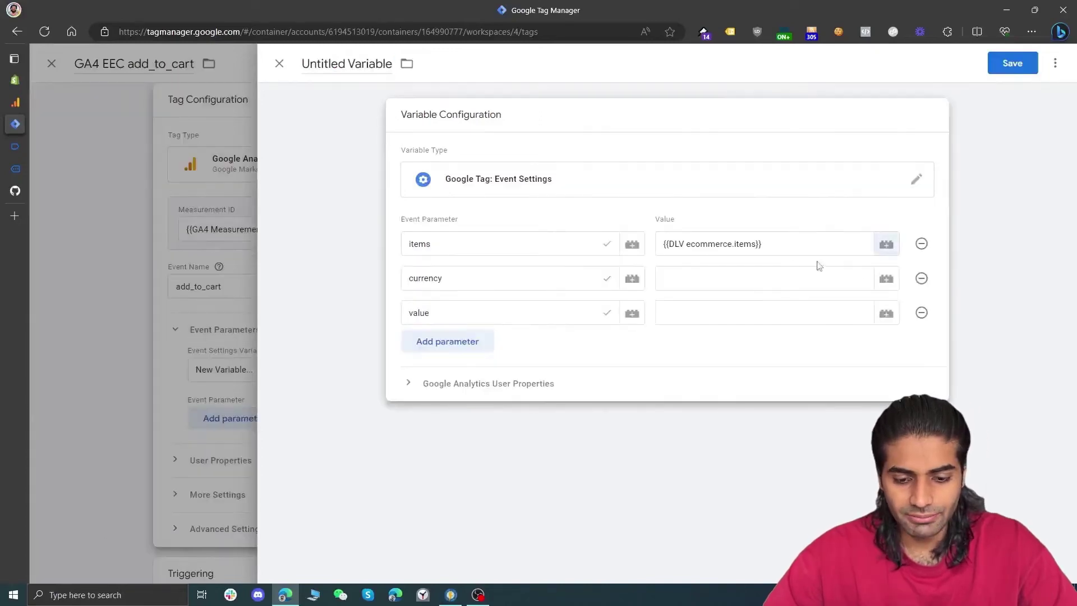
- For the currency parameter's value, examine how currency is nested inside the ecommerce object of the custom_add_to_cart event in Tag Assistant
{"action": "left_click", "coordinate": [886, 279]}
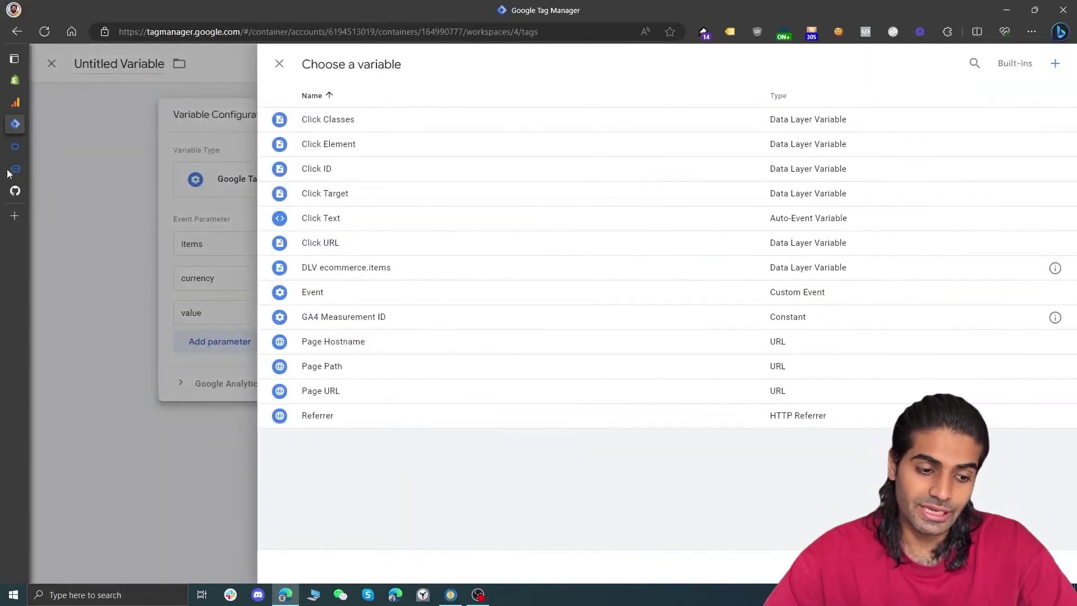
{"action": "left_click", "coordinate": [67, 146]}
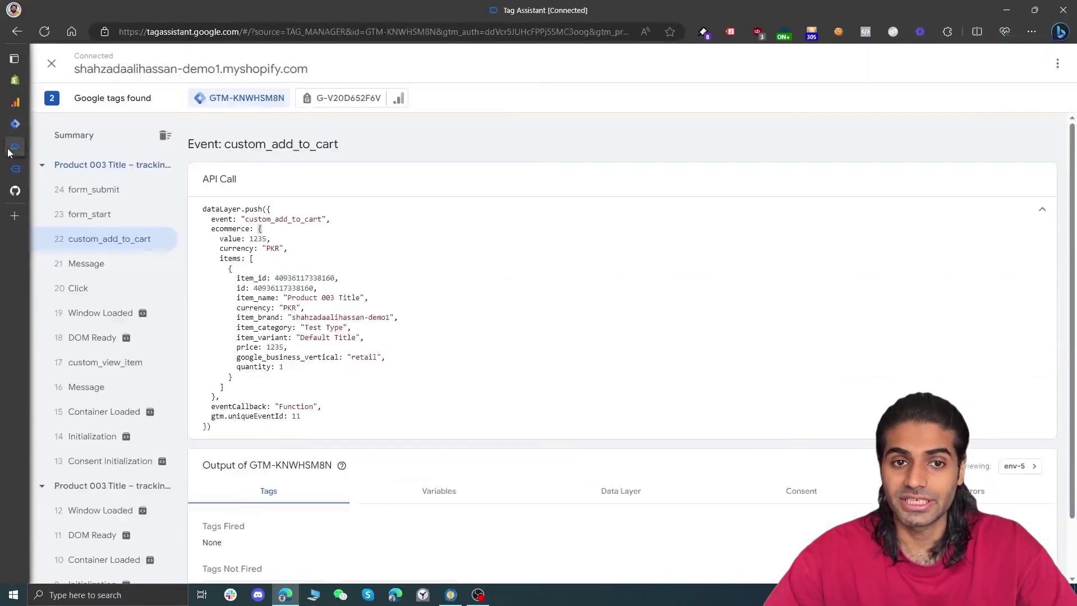
{"action": "double_click", "coordinate": [231, 230]}
{"action": "double_click", "coordinate": [235, 259]}
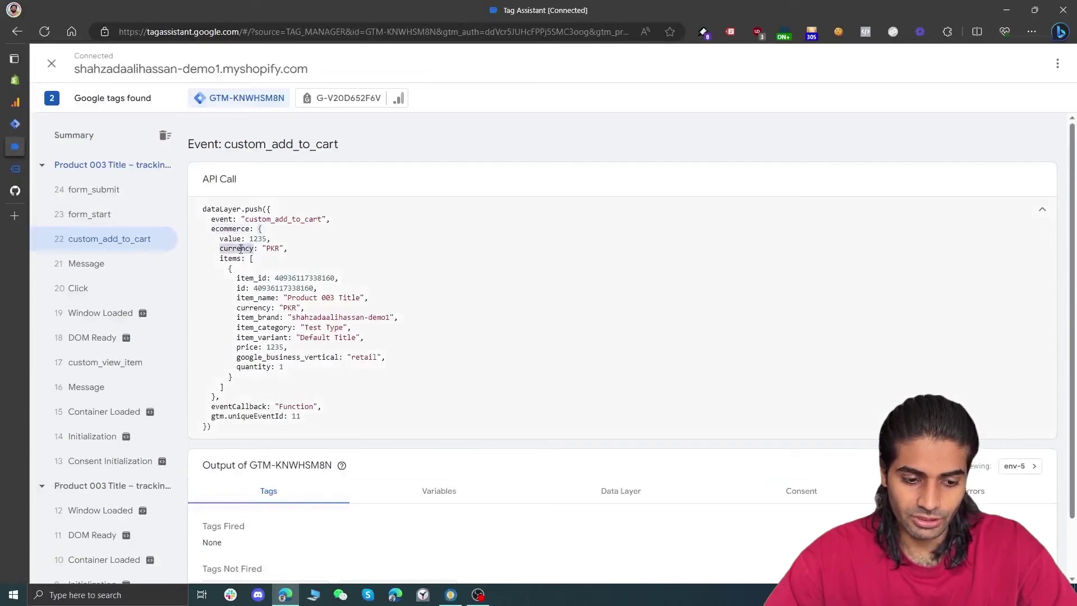
{"action": "left_click", "coordinate": [17, 125]}
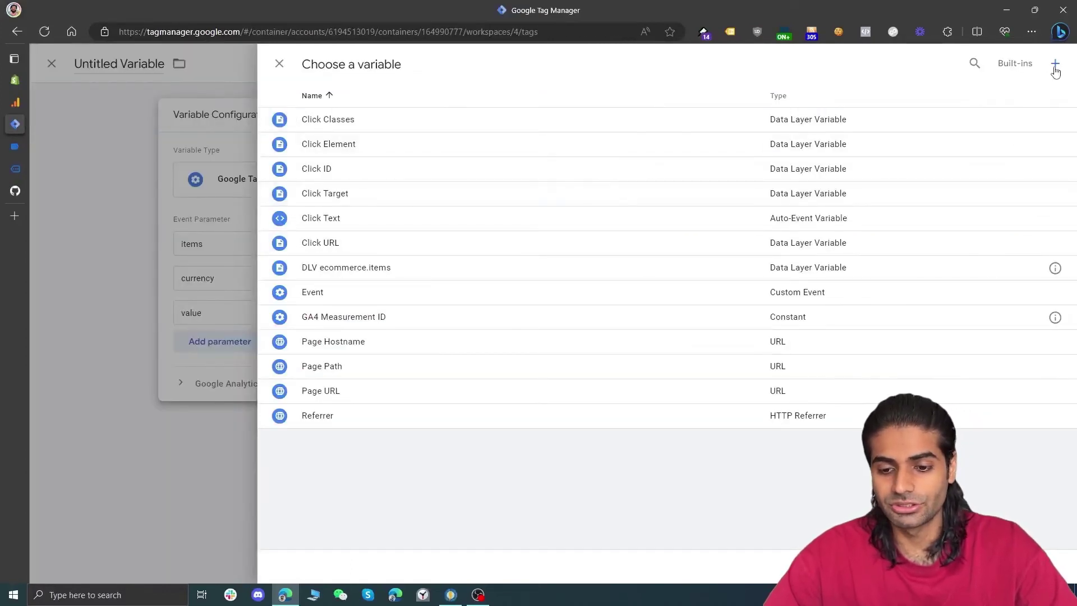
- In Google Tag Manager, create a Data Layer Variable for the currency parameter's value with the data layer variable name ecommerce.currency
{"action": "left_click", "coordinate": [1055, 64]}
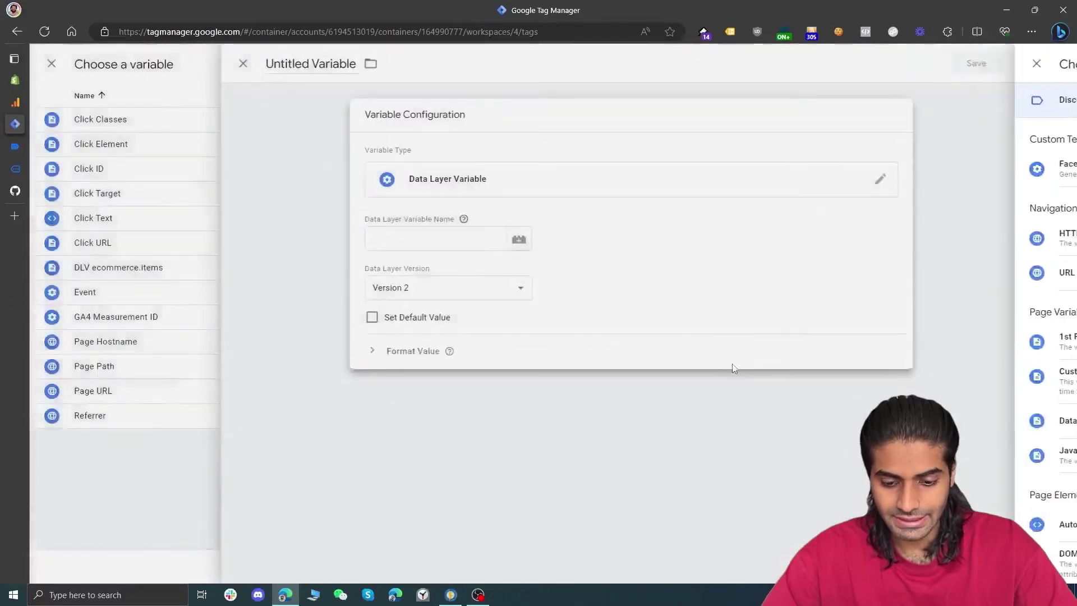
{"action": "left_click", "coordinate": [509, 242]}
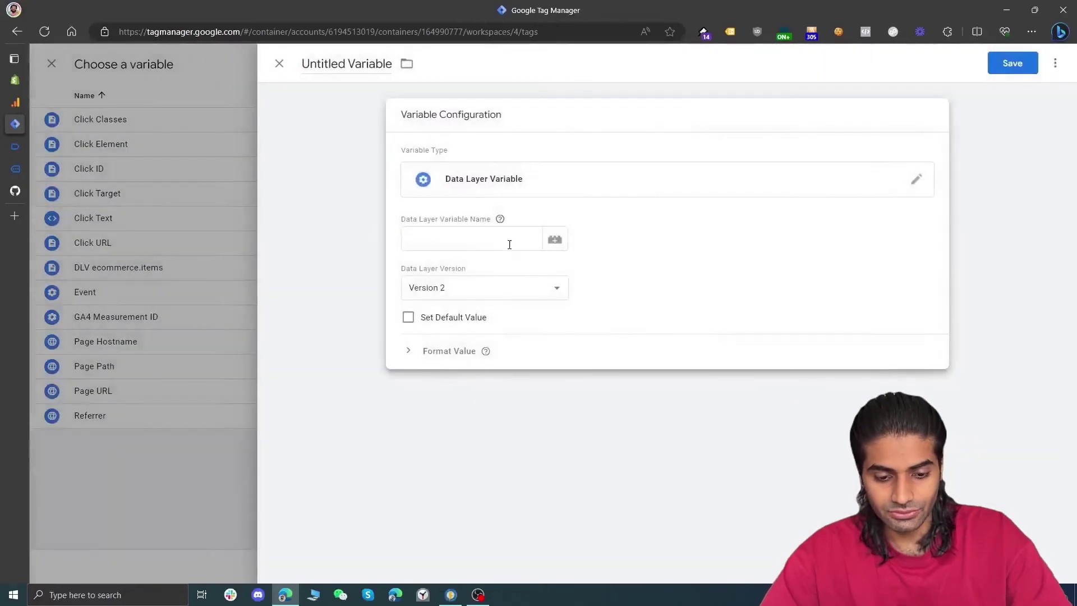
{"action": "type", "text": "ecommerce.items"}
{"action": "double_click", "coordinate": [509, 241]}
{"action": "type", "text": "currency"}
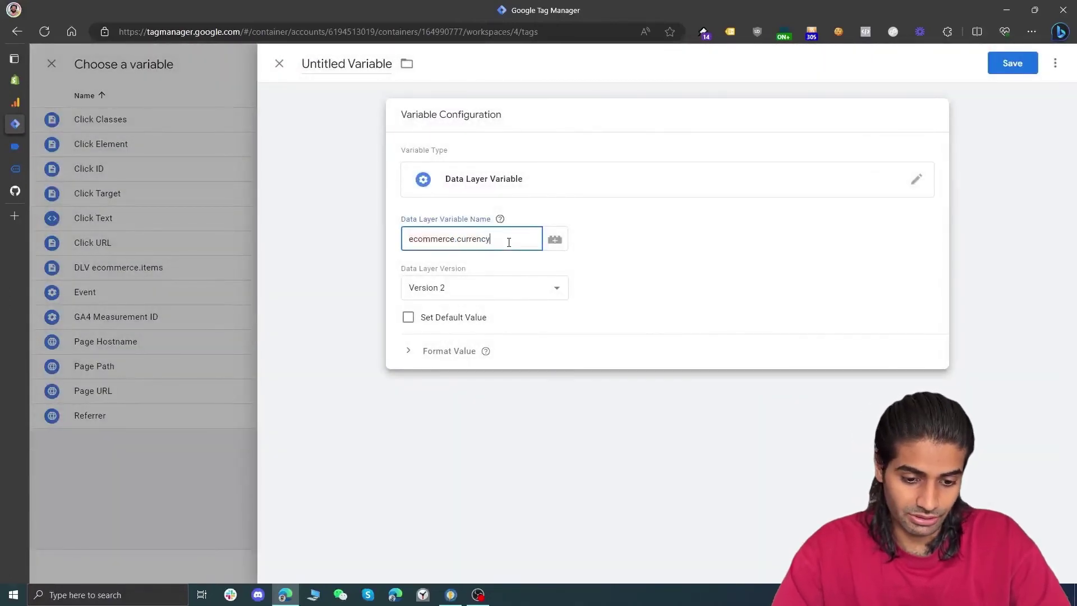
- Name the new data layer variable DLV ecommerce.currency and save it as the currency parameter's value
{"action": "key", "text": "ctrl+a"}
{"action": "left_click", "coordinate": [353, 62]}
{"action": "type", "text": "DLV v"}
{"action": "key", "text": "BackSpace"}
{"action": "type", "text": "ecommerce.currency"}
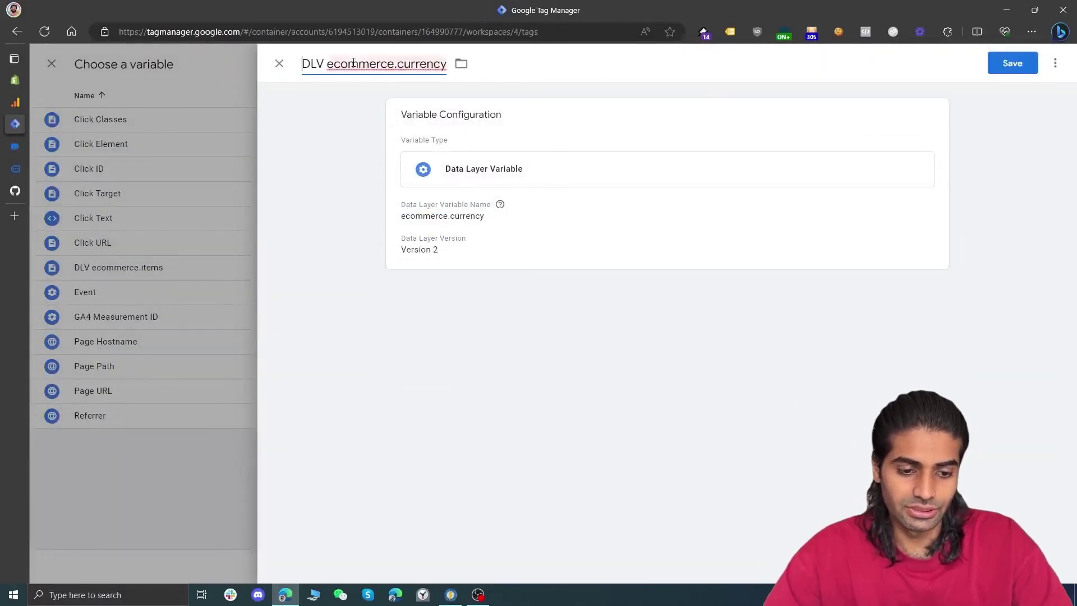
{"action": "left_click", "coordinate": [1002, 63]}
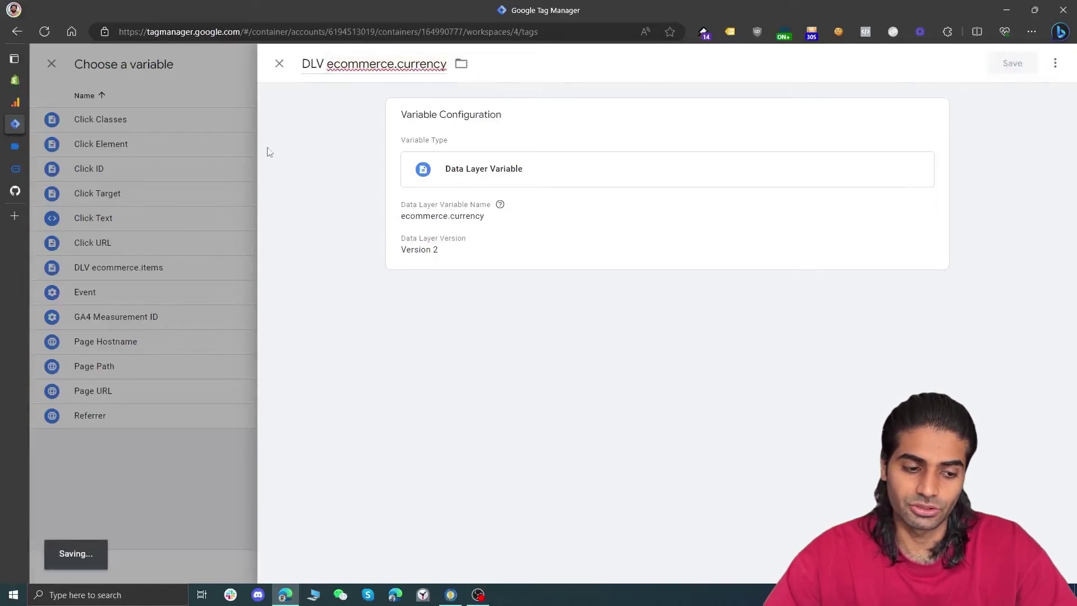
- For the value parameter, copy the value key from the ecommerce object of the custom_add_to_cart event in Tag Assistant
{"action": "left_click", "coordinate": [885, 313]}
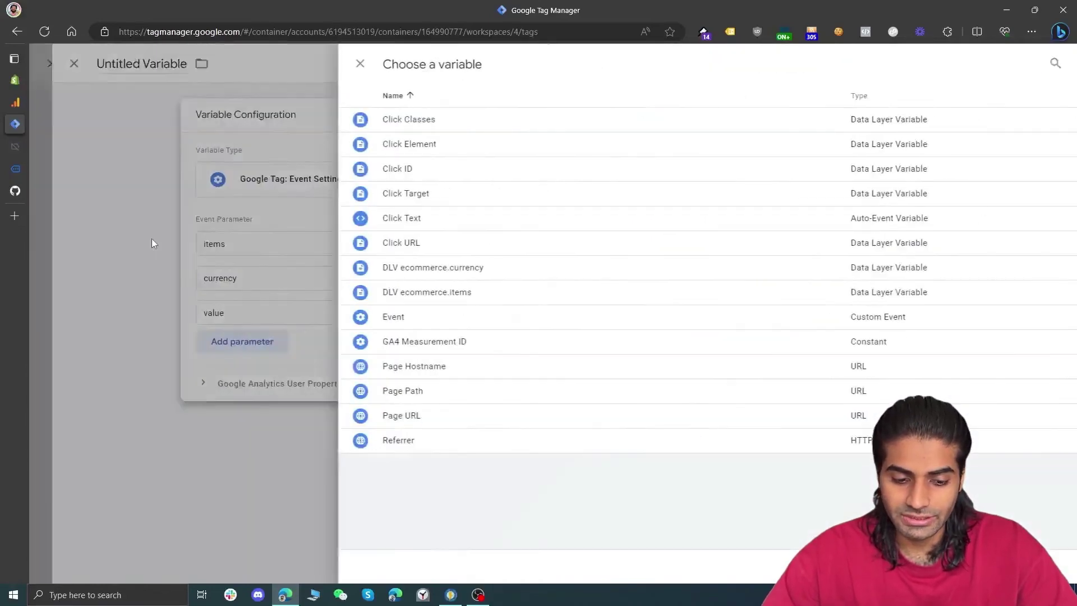
{"action": "left_click", "coordinate": [9, 150]}
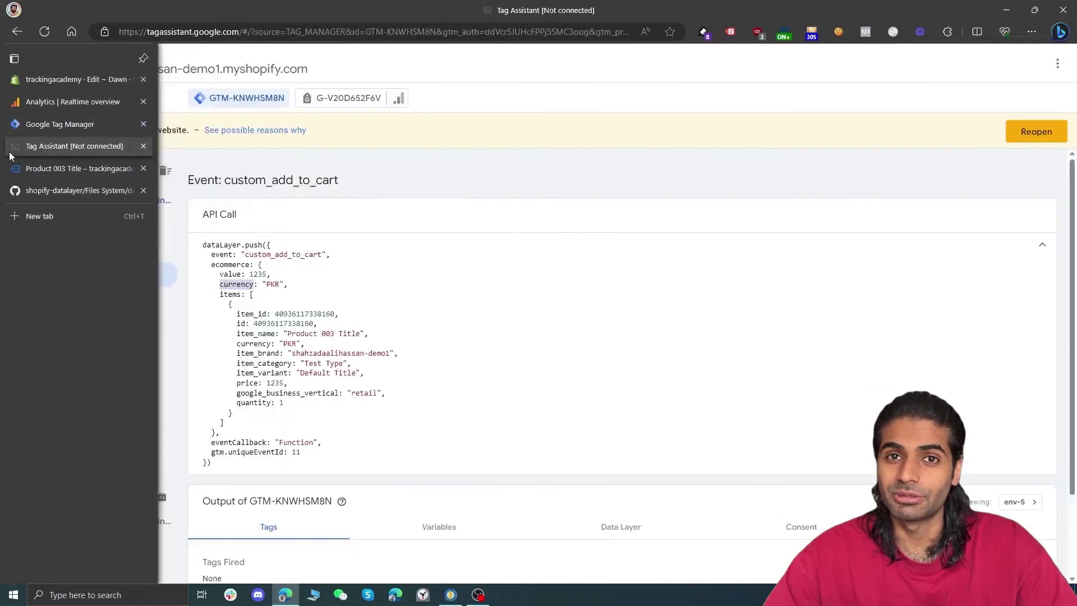
{"action": "double_click", "coordinate": [225, 264]}
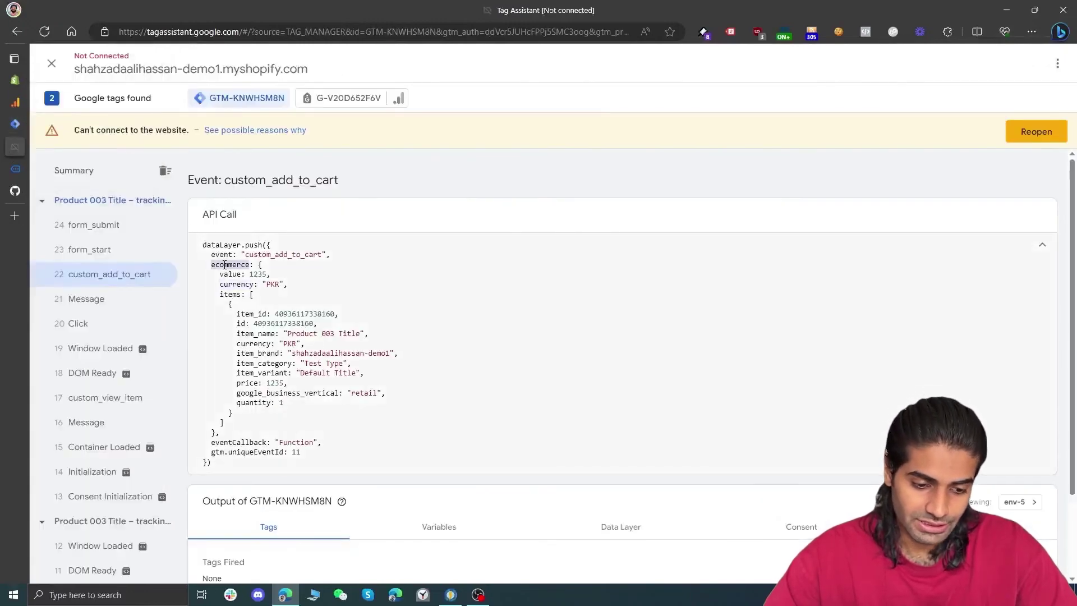
{"action": "double_click", "coordinate": [225, 274]}
{"action": "key", "text": "super+c"}
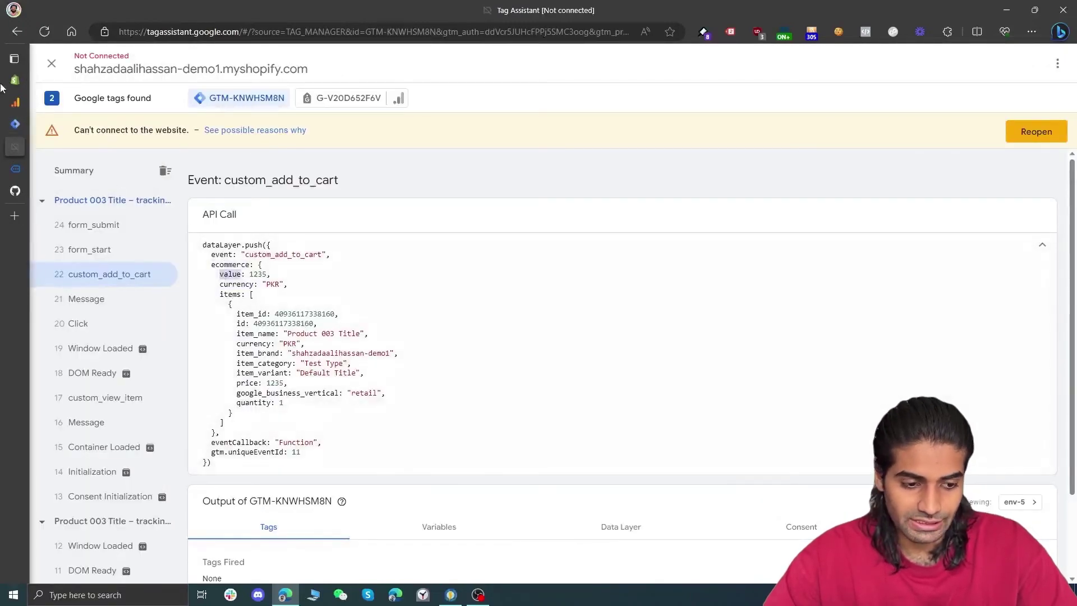
{"action": "left_click", "coordinate": [6, 124]}
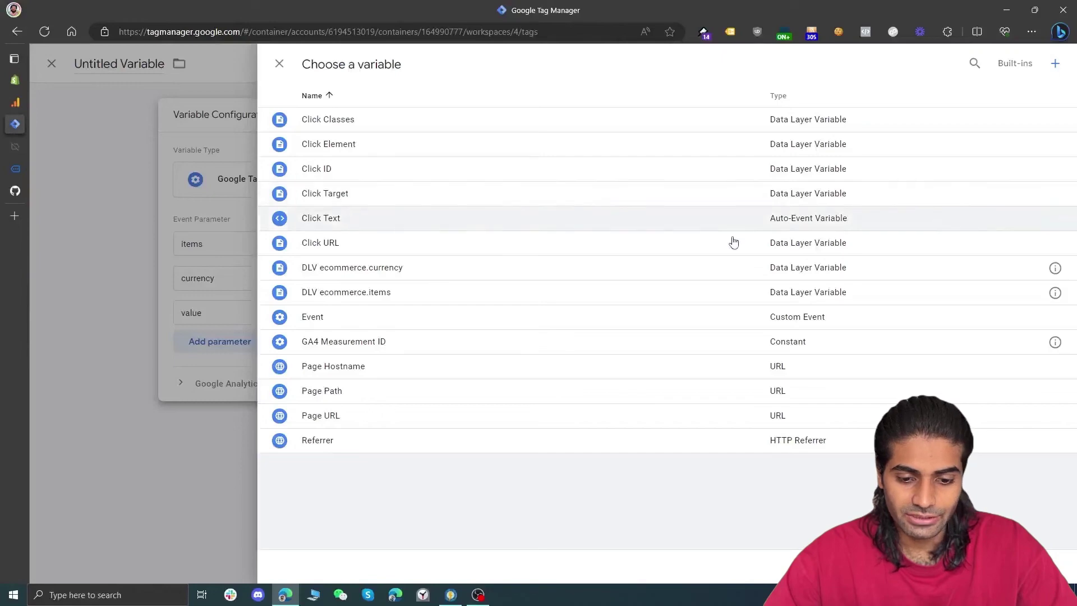
- In Google Tag Manager, create a Data Layer Variable named DLV ecommerce.value with the data layer variable name ecommerce.value
{"action": "left_click", "coordinate": [1056, 64]}
{"action": "left_click", "coordinate": [817, 160]}
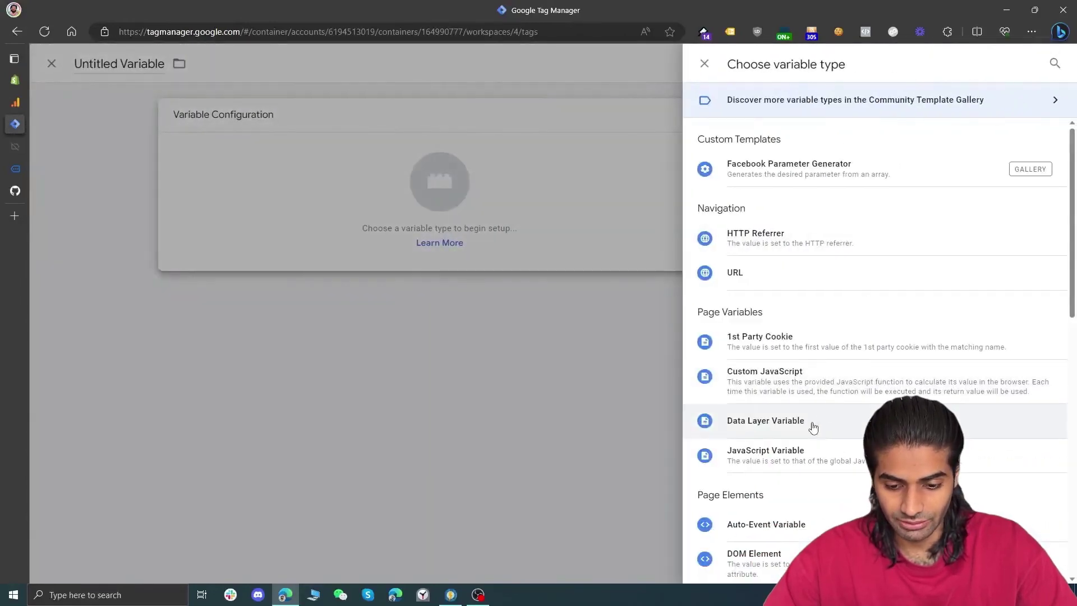
{"action": "left_click", "coordinate": [810, 423]}
{"action": "left_click", "coordinate": [495, 238]}
{"action": "type", "text": "ecommerce."}
{"action": "key", "text": "super+v"}
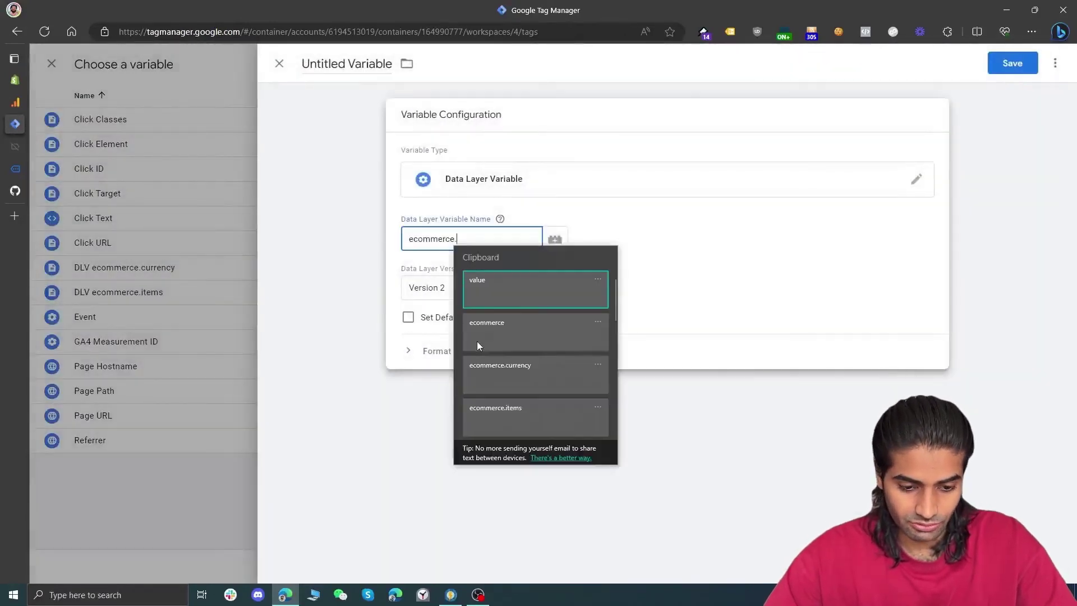
{"action": "left_click", "coordinate": [495, 292]}
{"action": "key", "text": "ctrl+a"}
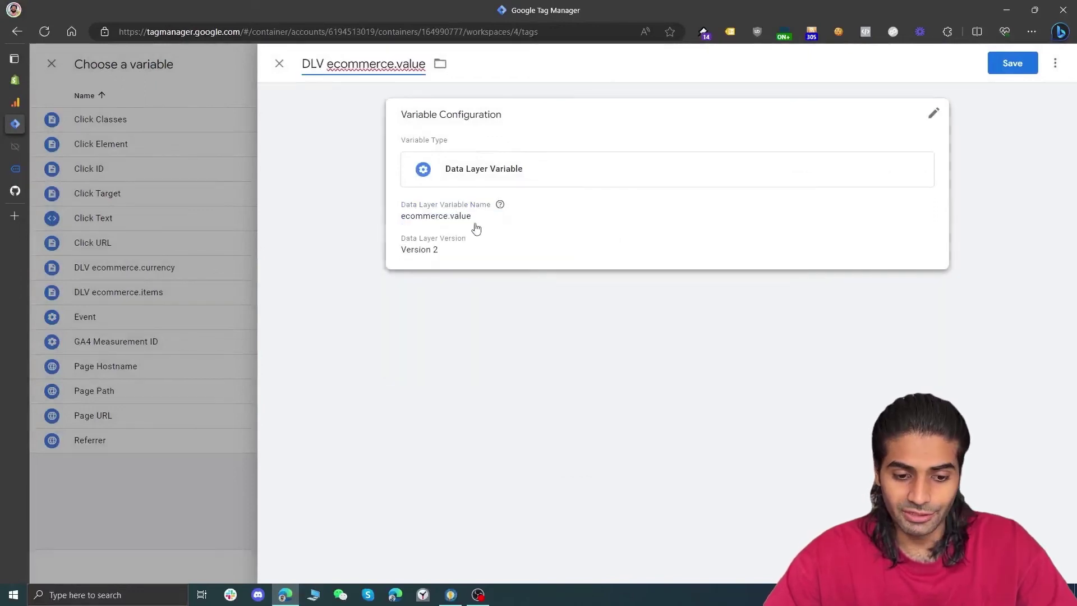
- Show the clipboard history at the data layer variable name, and save DLV ecommerce.value as the value parameter's value
{"action": "left_click", "coordinate": [481, 231]}
{"action": "left_click", "coordinate": [488, 236]}
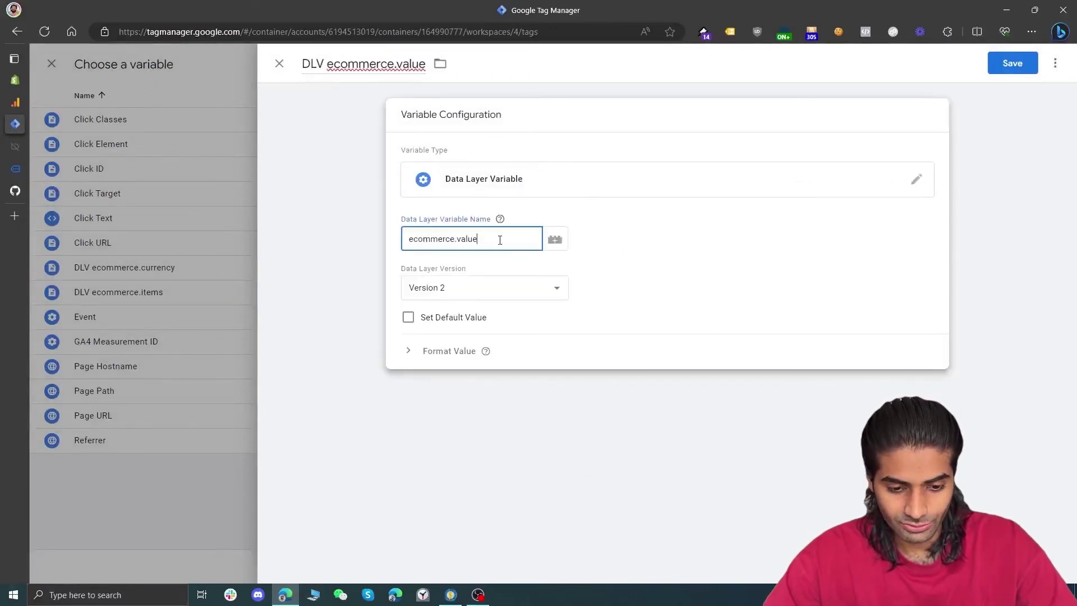
{"action": "key", "text": "super+v"}
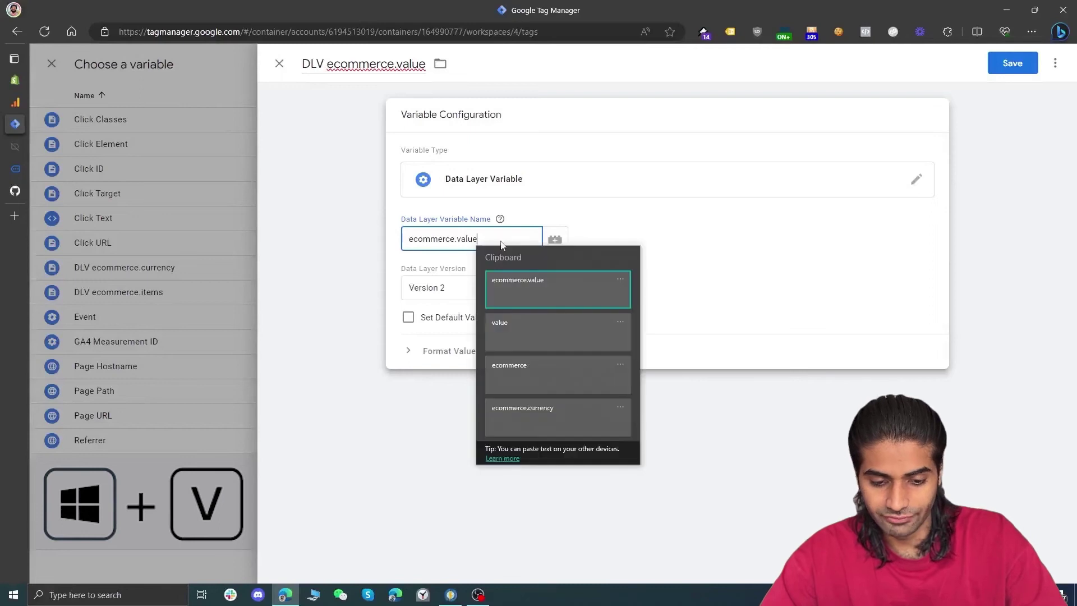
{"action": "left_click", "coordinate": [720, 238]}
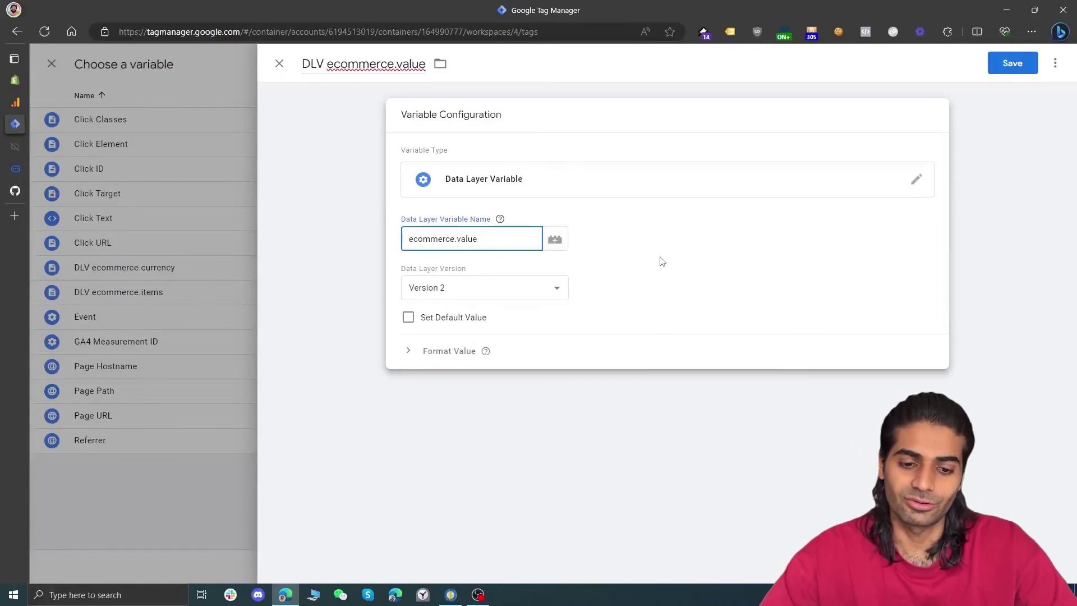
{"action": "left_click", "coordinate": [1034, 65]}
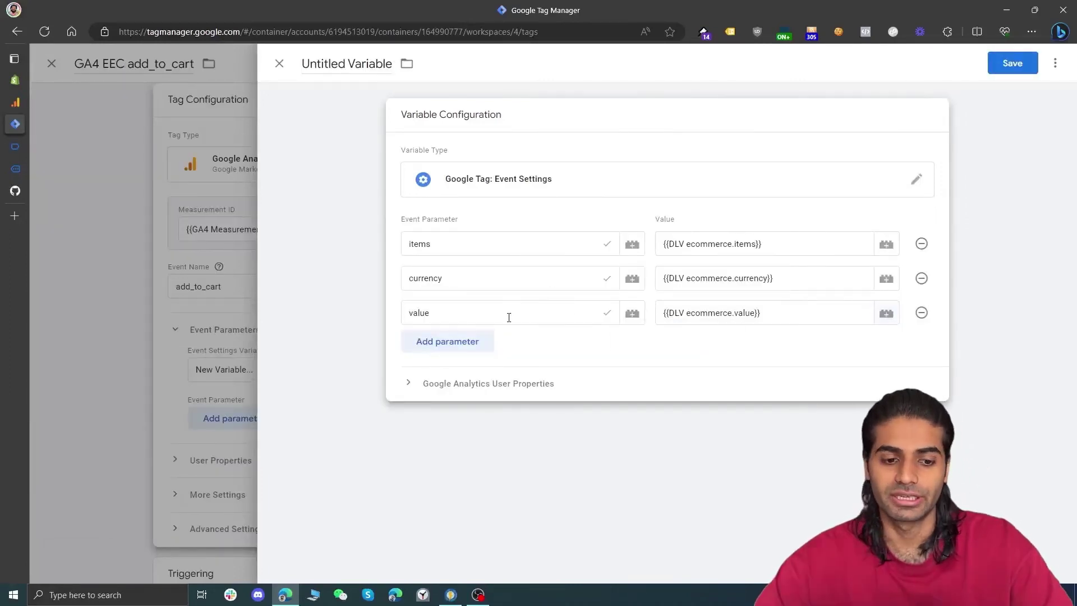
- Name the event settings variable GTES EEC Event Parameters and save both it and the GA4 EEC add_to_cart tag
{"action": "left_click", "coordinate": [347, 70]}
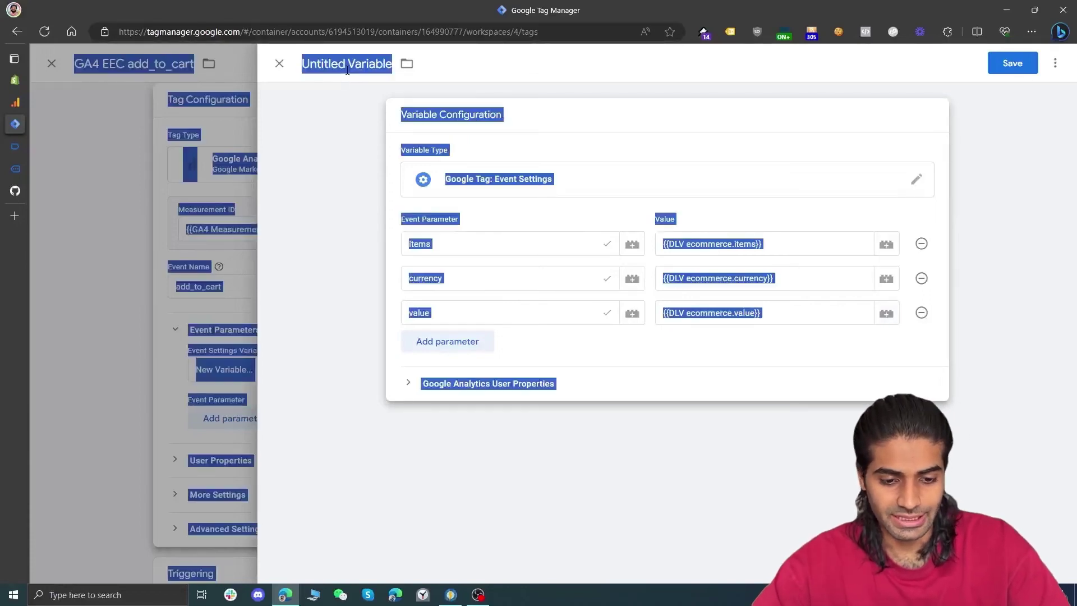
{"action": "type", "text": "GTES E"}
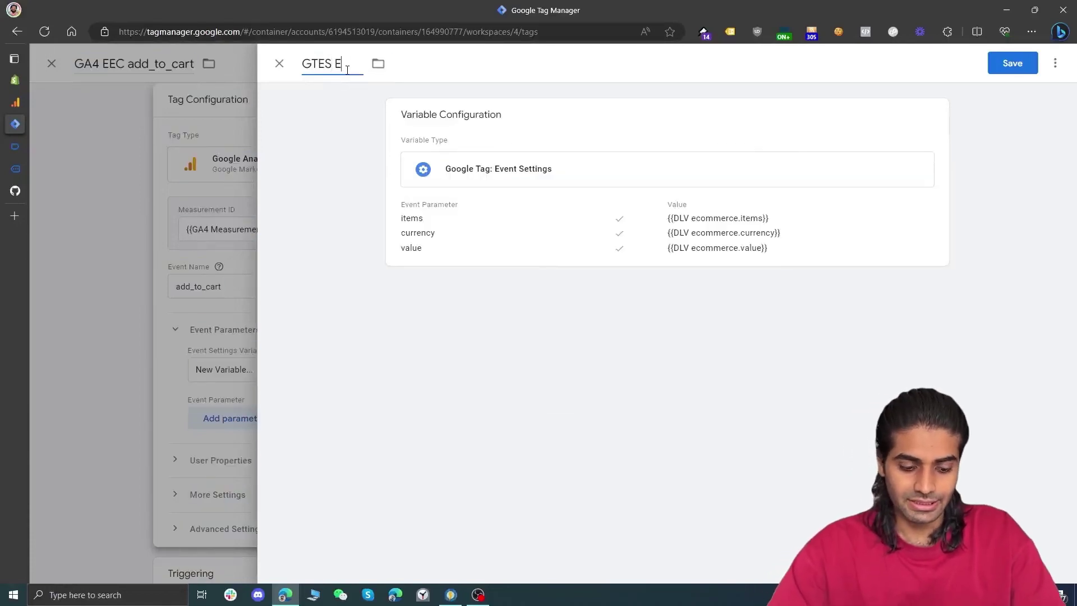
{"action": "type", "text": "EC Event Pa"}
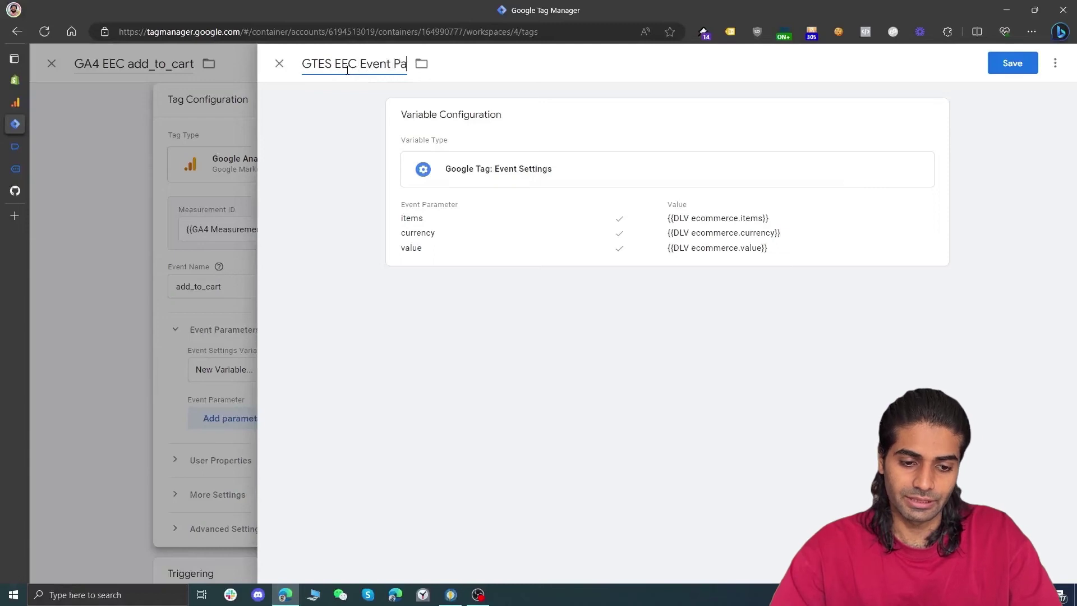
{"action": "type", "text": "rameters"}
{"action": "left_click", "coordinate": [992, 61]}
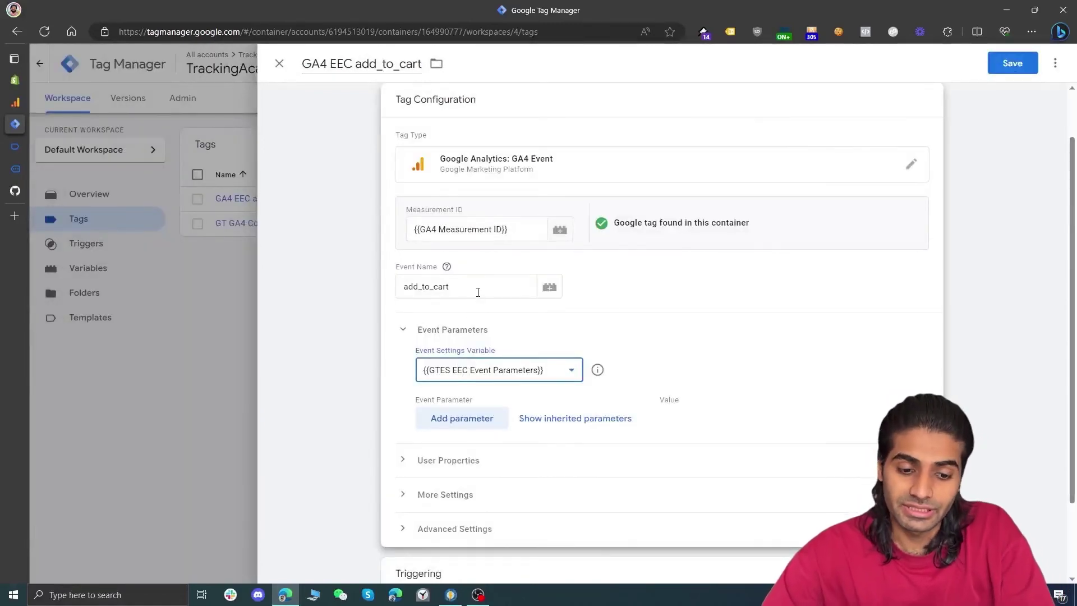
{"action": "left_click", "coordinate": [1013, 67]}
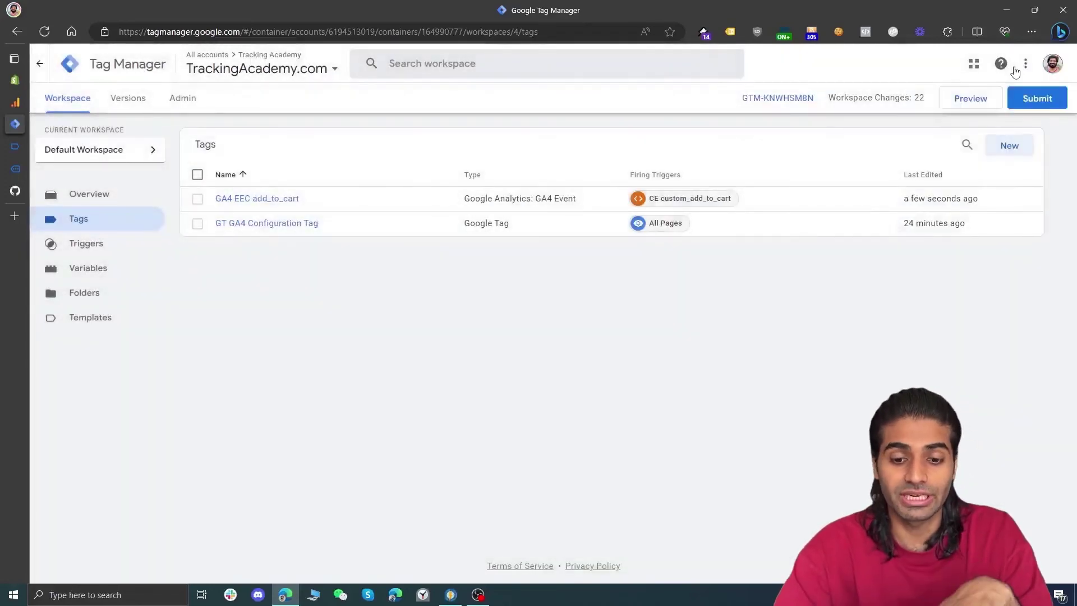
- Preview the container and add Product 001 Title to the cart in the connected Shopify store
{"action": "left_click", "coordinate": [974, 99]}
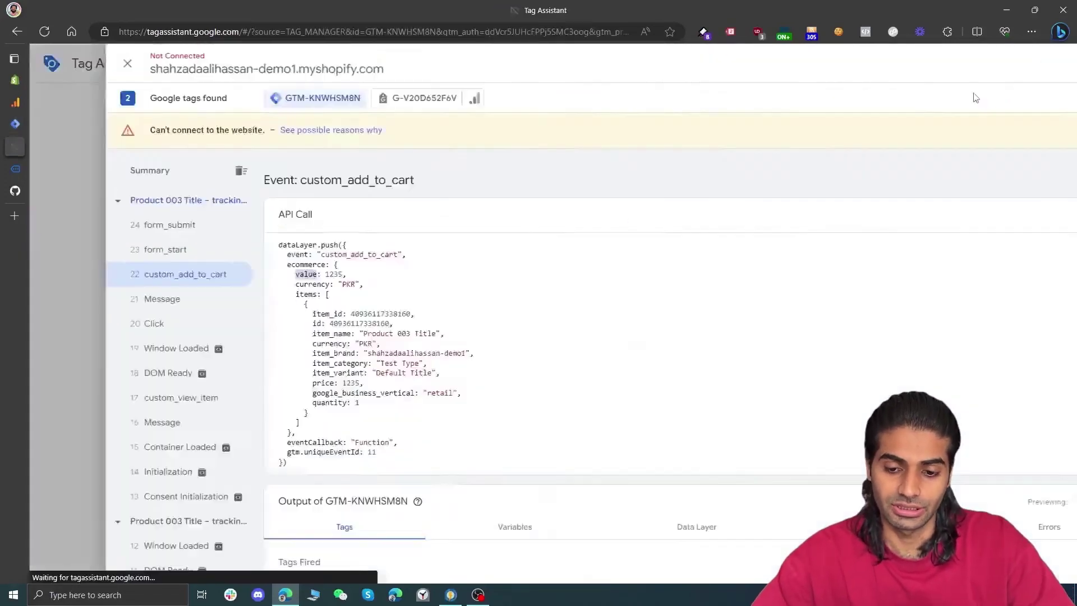
{"action": "scroll", "coordinate": [500, 294], "scroll_direction": "down", "scroll_amount": 8}
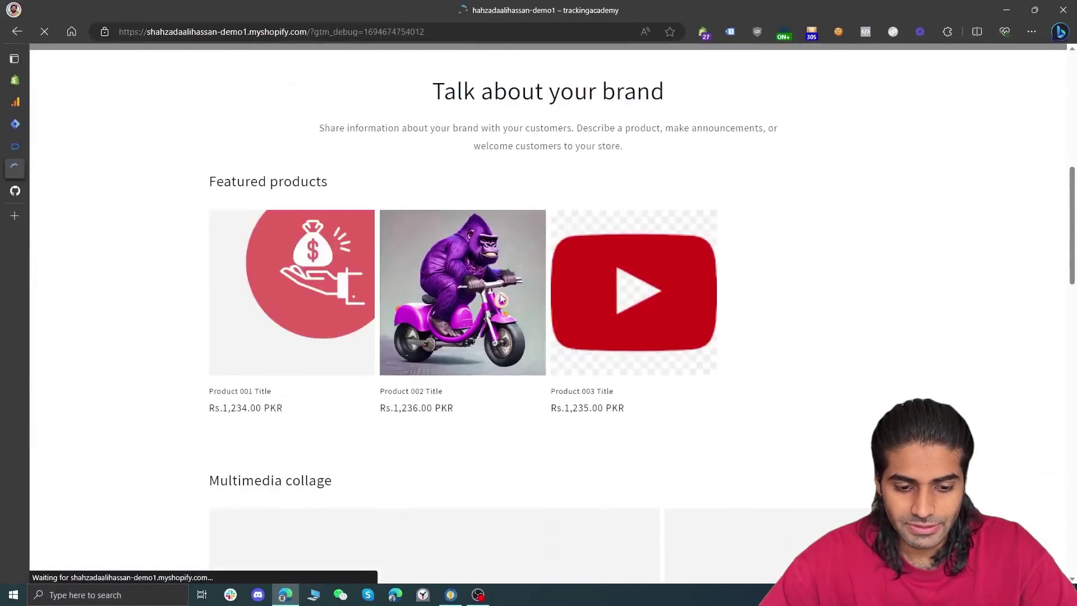
{"action": "left_click", "coordinate": [347, 287]}
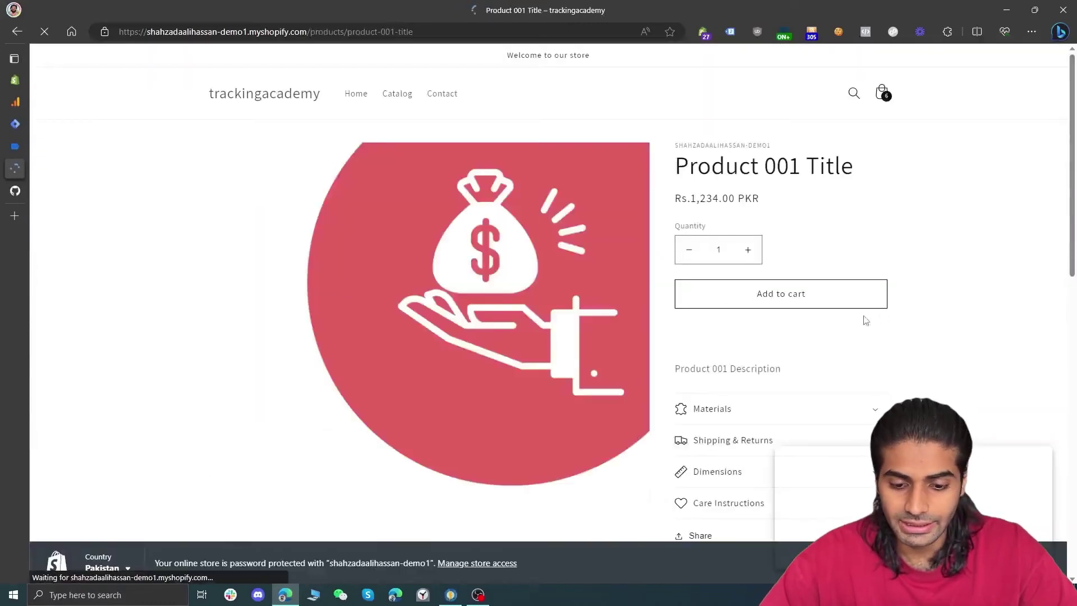
{"action": "left_click", "coordinate": [781, 294]}
- In Tag Assistant, examine the GA4 EEC add_to_cart tag's properties and firing trigger for the custom_add_to_cart event
{"action": "left_click", "coordinate": [16, 146]}
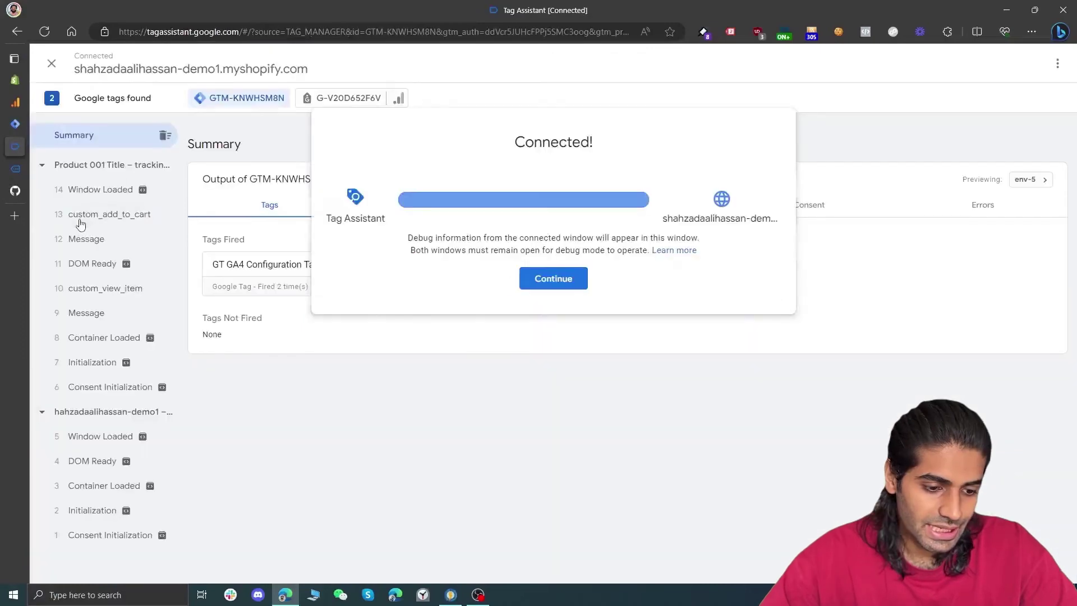
{"action": "left_click", "coordinate": [82, 223]}
{"action": "left_click", "coordinate": [81, 223]}
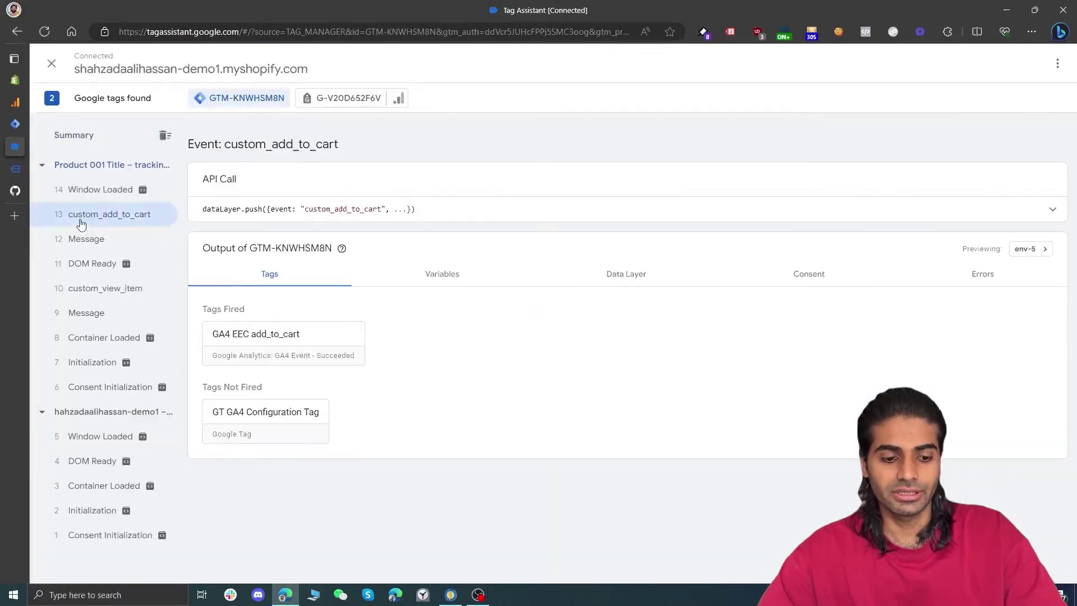
{"action": "left_click", "coordinate": [324, 351]}
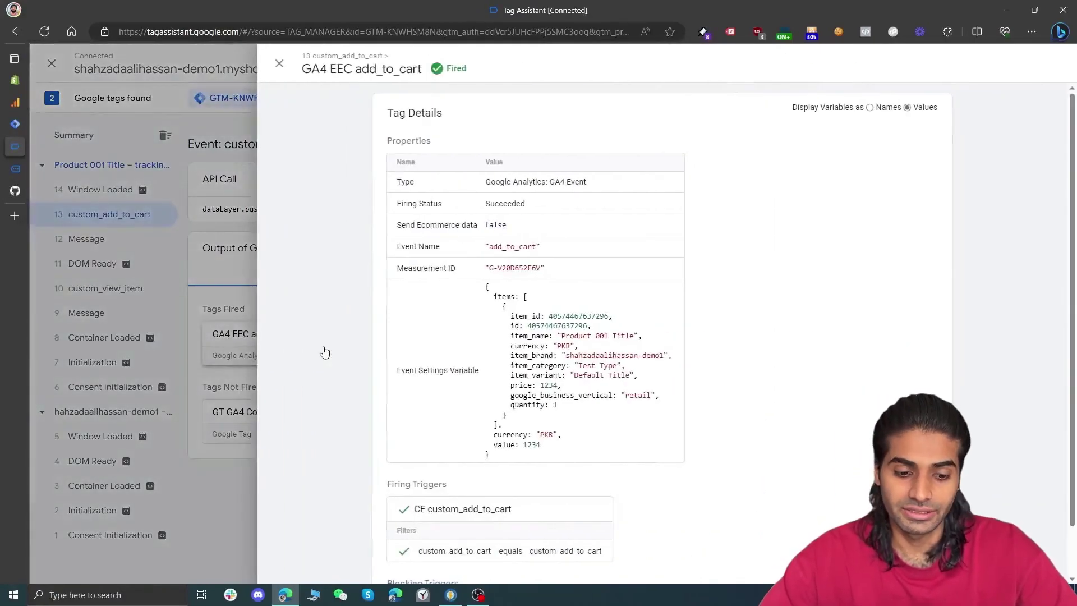
{"action": "scroll", "coordinate": [517, 371], "scroll_direction": "down", "scroll_amount": 1}
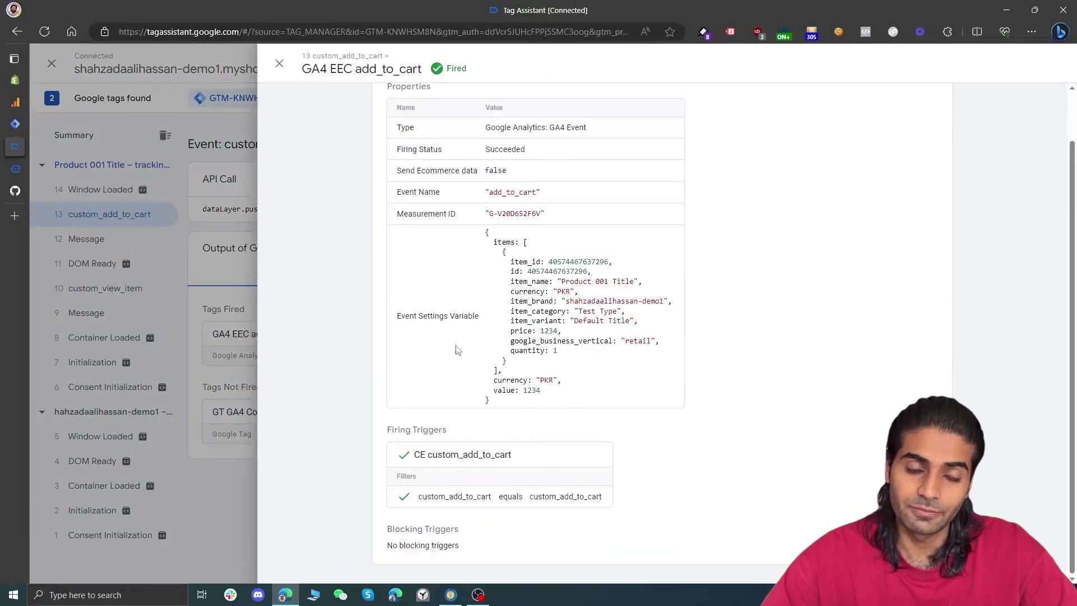
{"action": "left_click", "coordinate": [325, 349]}
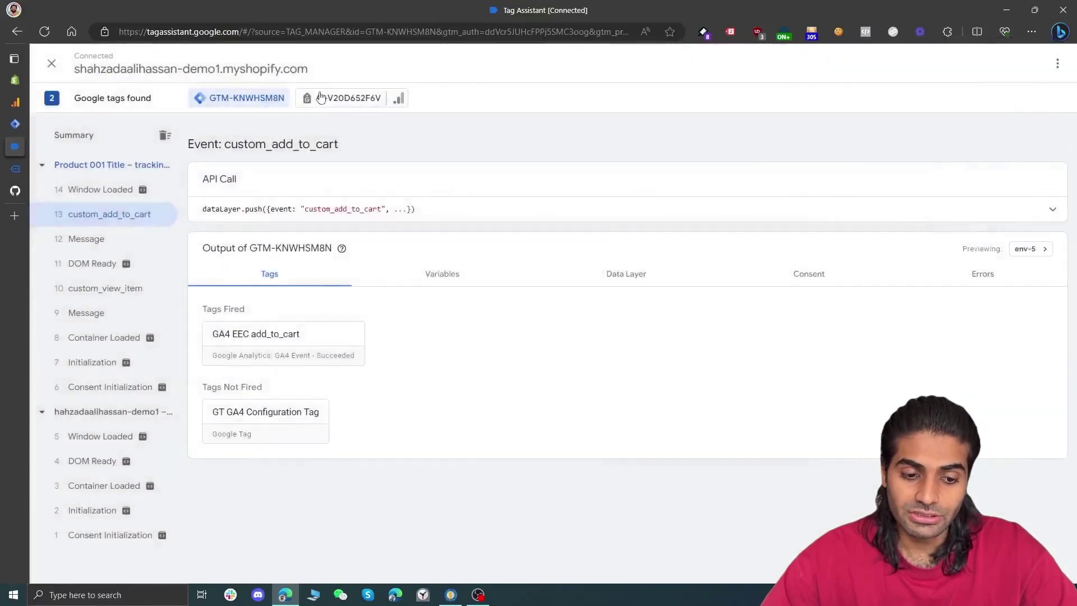
- For the Google Analytics tag in Tag Assistant, examine the add_to_cart event's Add to Cart hit parameters, especially the Ecommerce Item value
{"action": "left_click", "coordinate": [321, 97]}
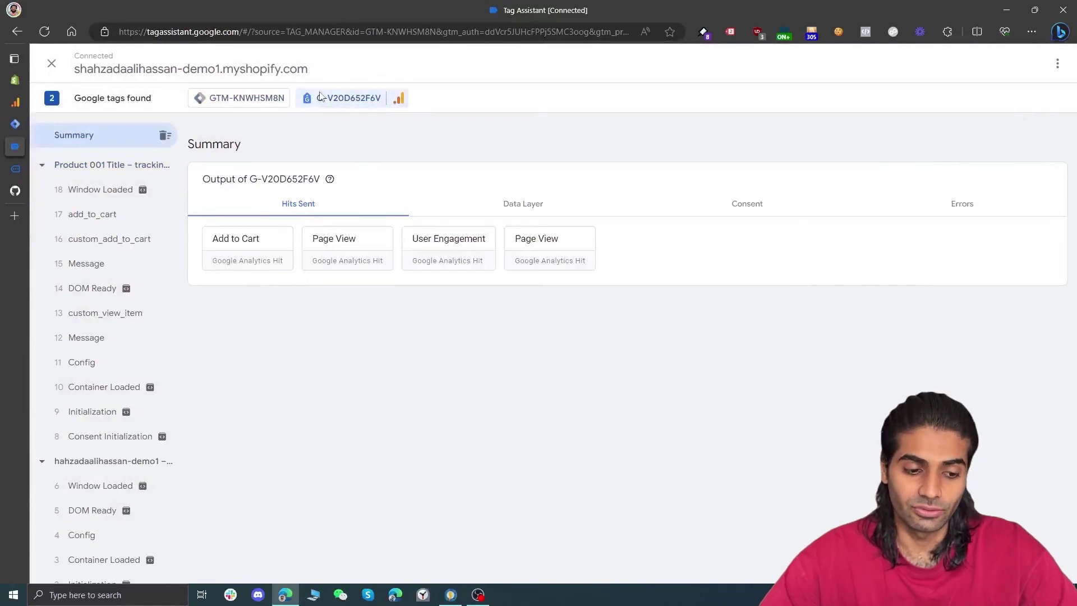
{"action": "left_click", "coordinate": [105, 217]}
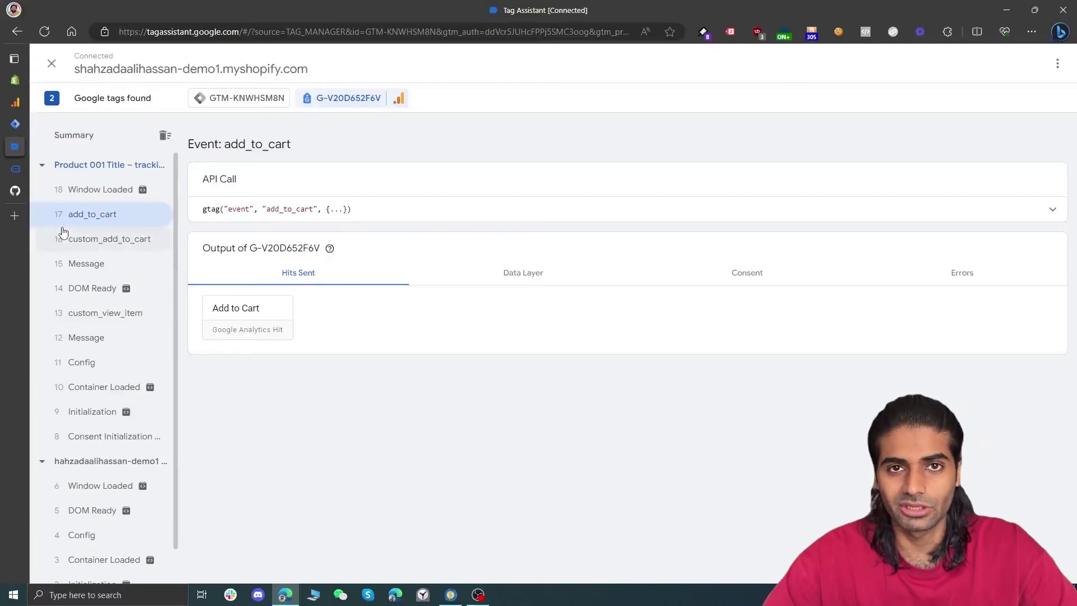
{"action": "left_click", "coordinate": [236, 329]}
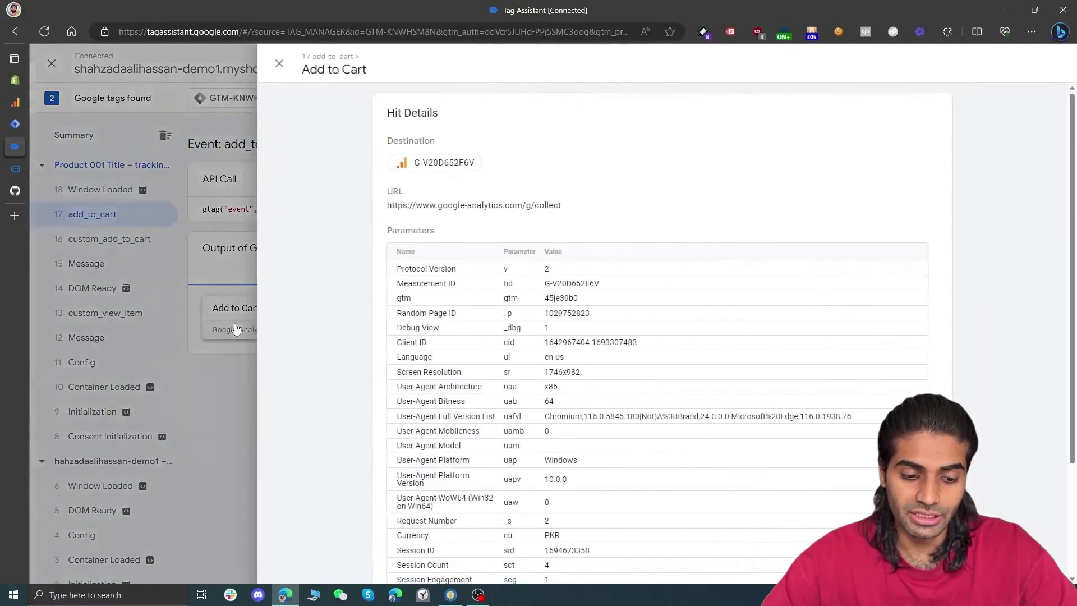
{"action": "scroll", "coordinate": [566, 397], "scroll_direction": "down", "scroll_amount": 3}
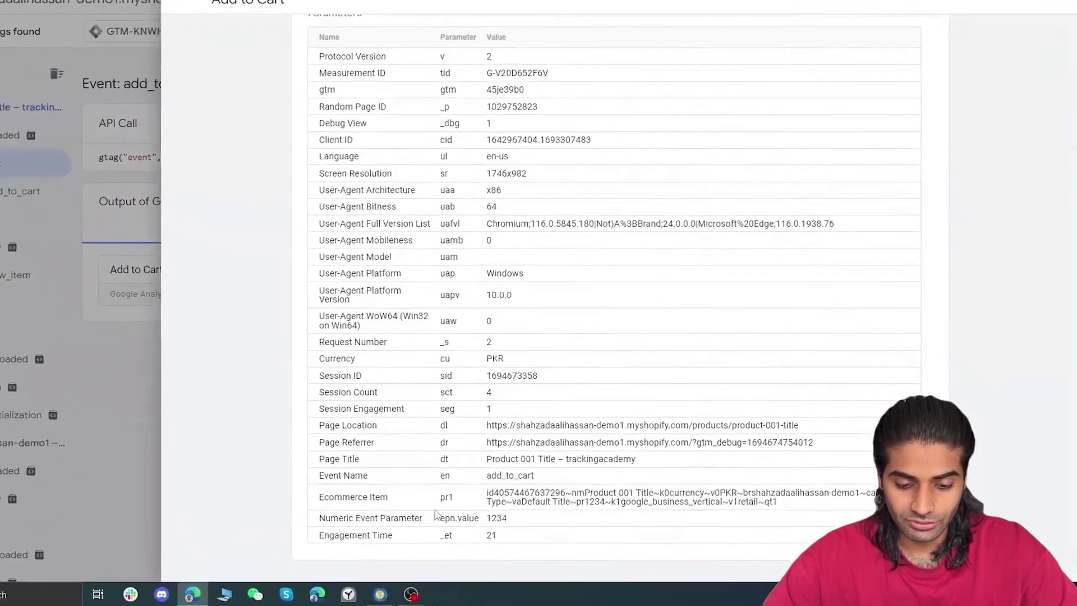
{"action": "left_click_drag", "start_coordinate": [121, 472], "coordinate": [208, 474]}
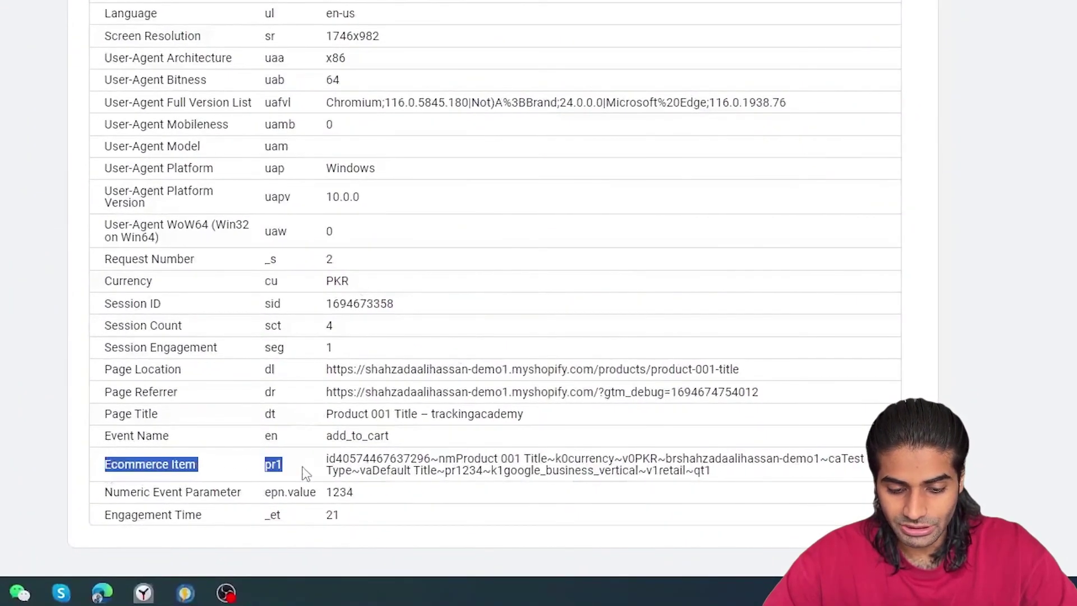
{"action": "left_click_drag", "start_coordinate": [306, 474], "coordinate": [306, 474]}
{"action": "left_click", "coordinate": [329, 465]}
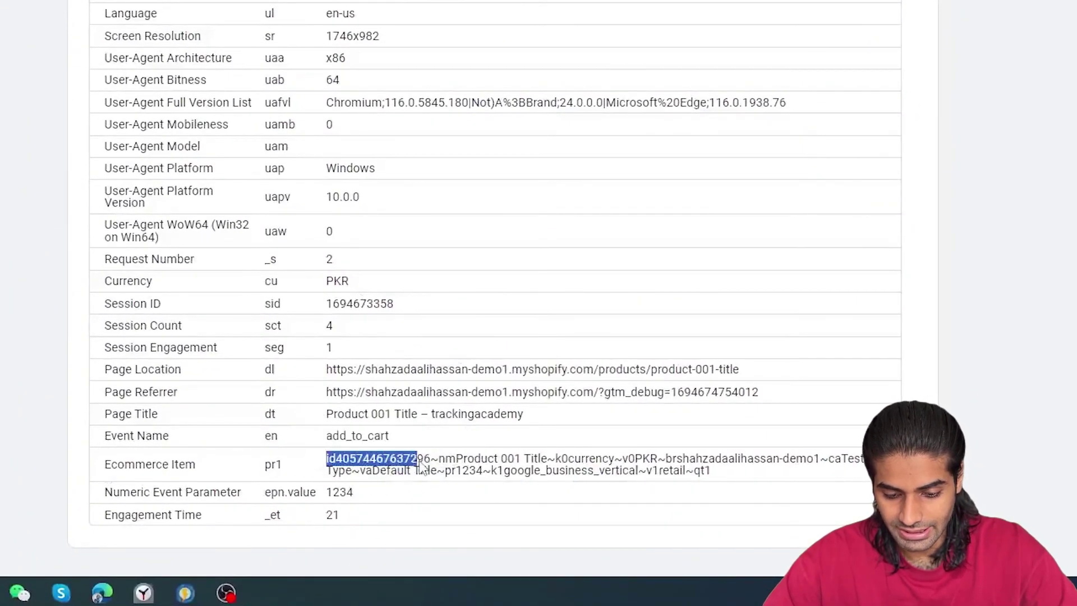
{"action": "left_click_drag", "start_coordinate": [421, 468], "coordinate": [535, 471]}
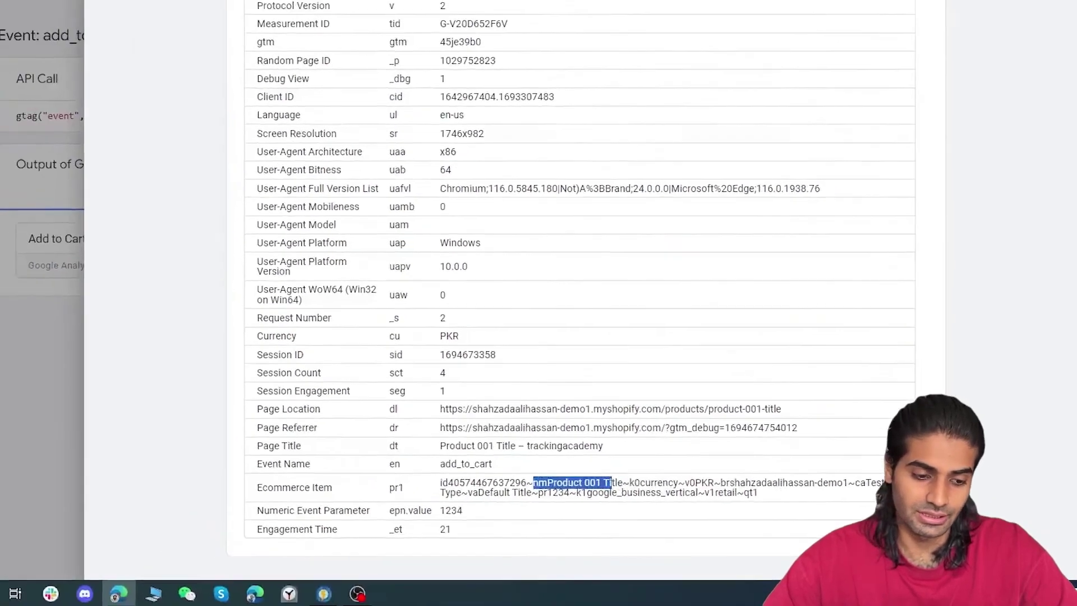
{"action": "key", "text": "Escape"}
- Switch to Google Analytics and examine the add_to_cart event's parameters in the Realtime overview, continuing to the currency and value parameters
{"action": "left_click", "coordinate": [17, 102]}
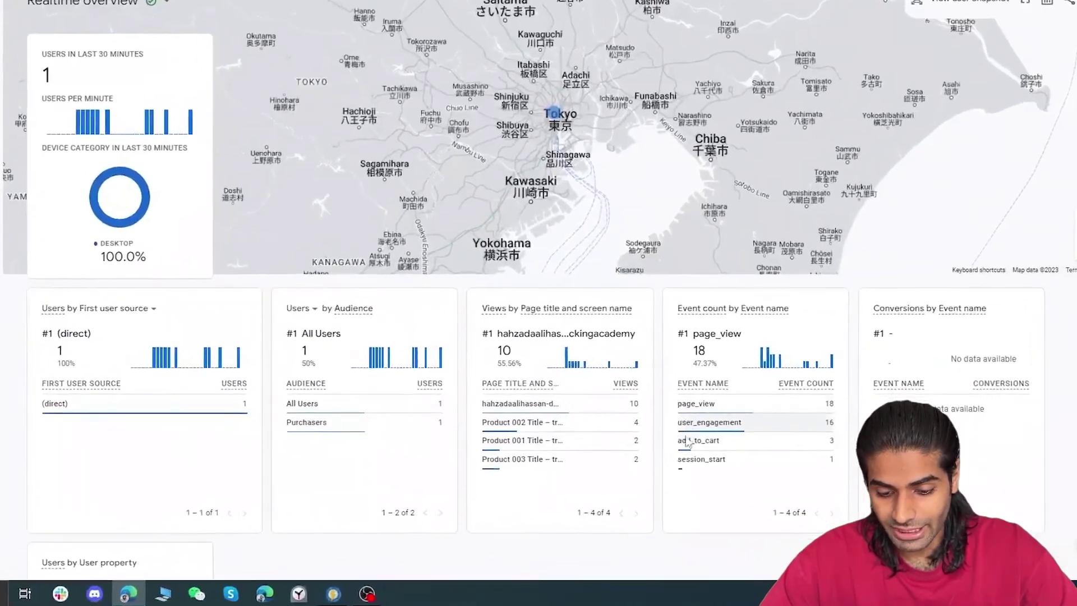
{"action": "left_click", "coordinate": [739, 473]}
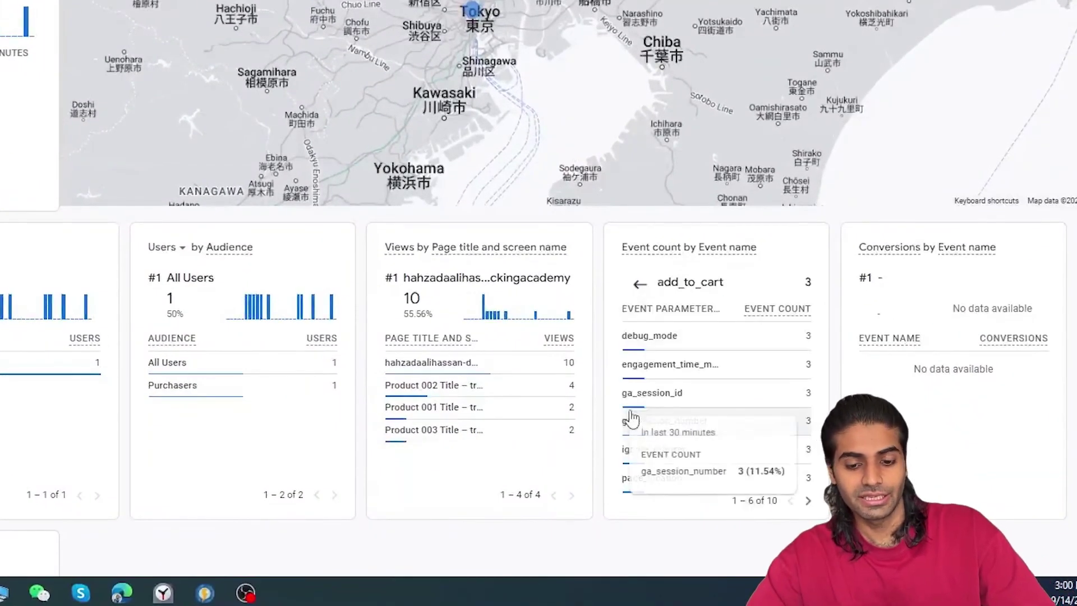
{"action": "left_click", "coordinate": [805, 508]}
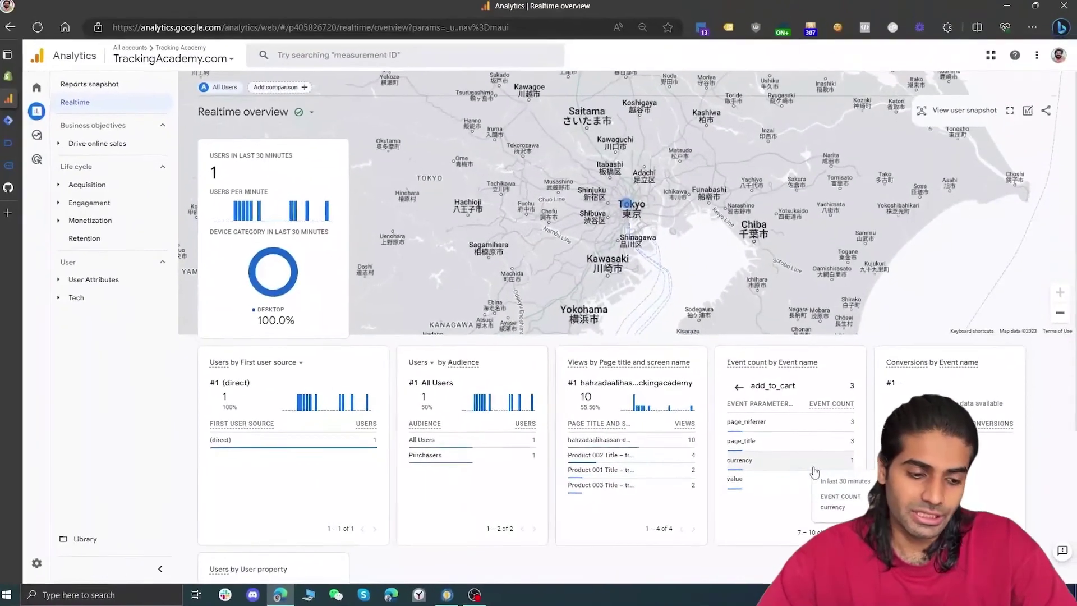
- Open the property's DebugView and inspect the currency and value parameters of the latest add_to_cart event
{"action": "left_click", "coordinate": [50, 568]}
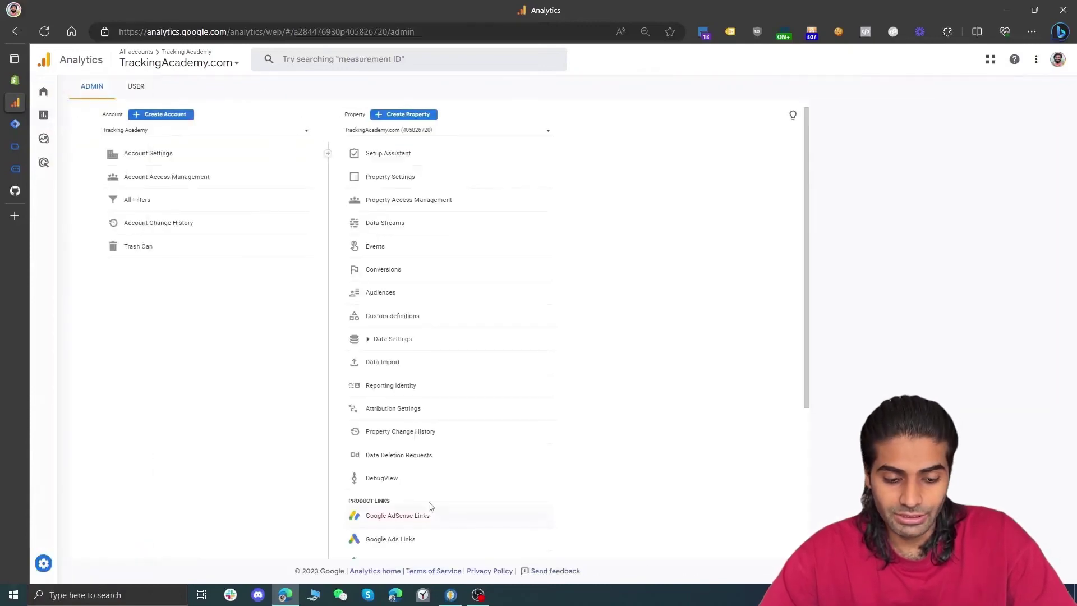
{"action": "left_click", "coordinate": [411, 493]}
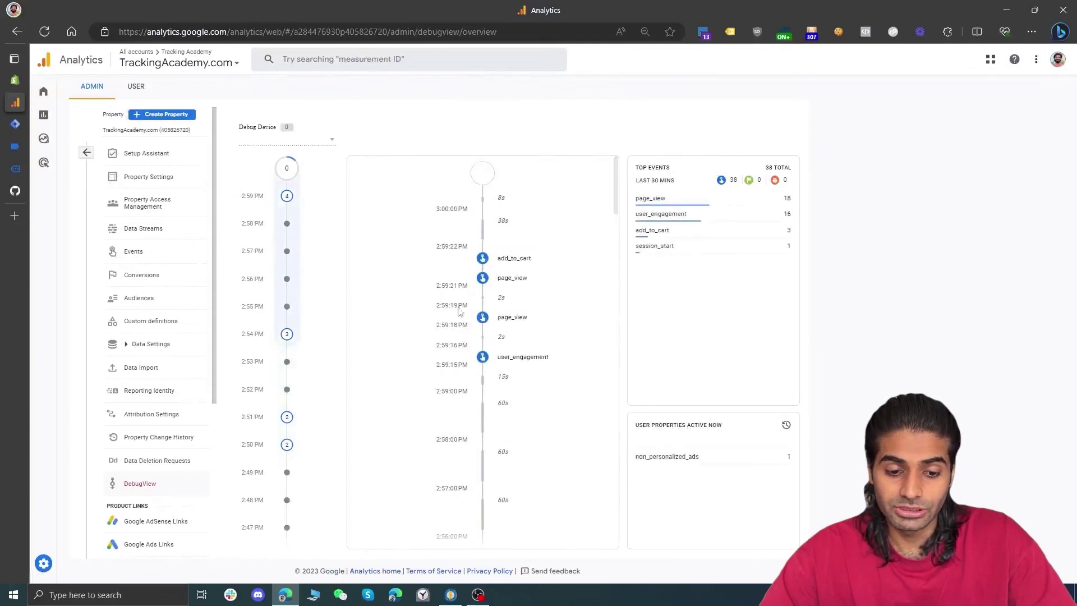
{"action": "left_click", "coordinate": [517, 245]}
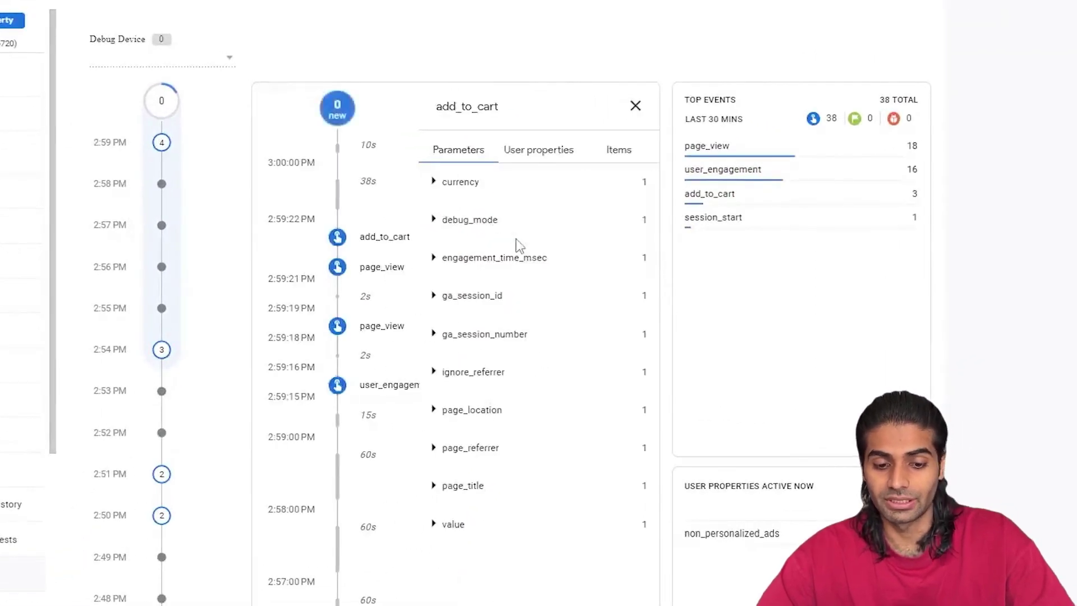
{"action": "left_click", "coordinate": [454, 180]}
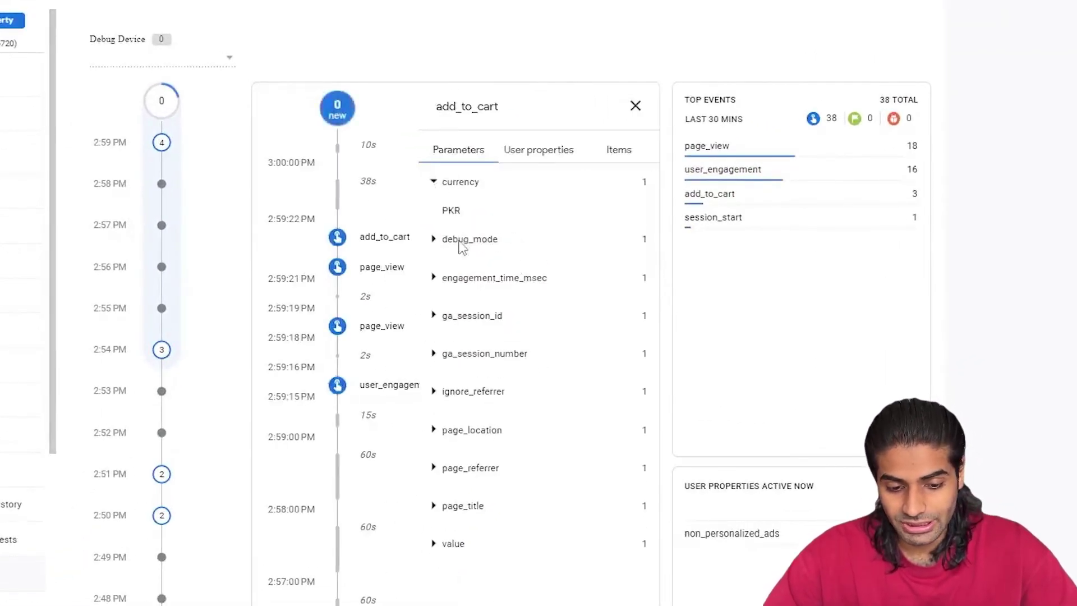
{"action": "left_click", "coordinate": [453, 555]}
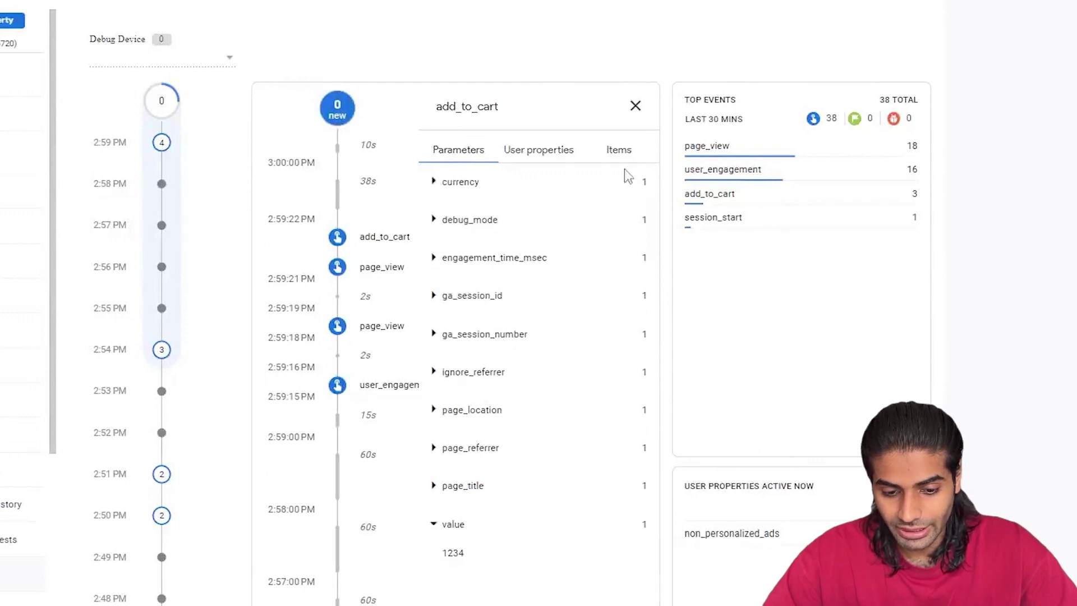
- Inspect the add_to_cart event's item details for Product 001 Title and highlight the item_id line
{"action": "left_click", "coordinate": [619, 150]}
{"action": "left_click", "coordinate": [587, 177]}
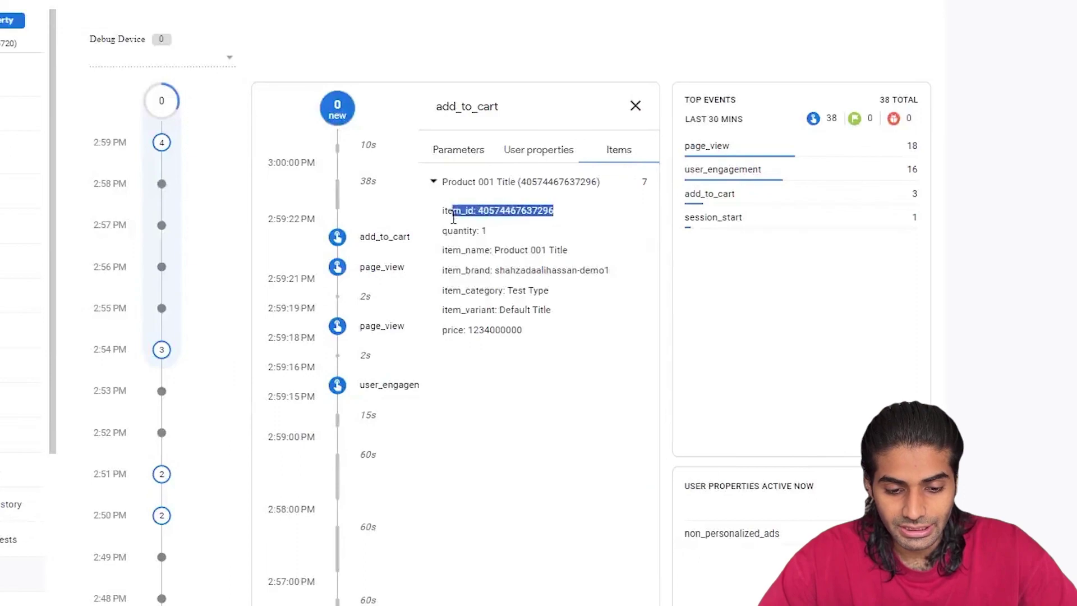
{"action": "left_click_drag", "start_coordinate": [453, 217], "coordinate": [442, 216]}
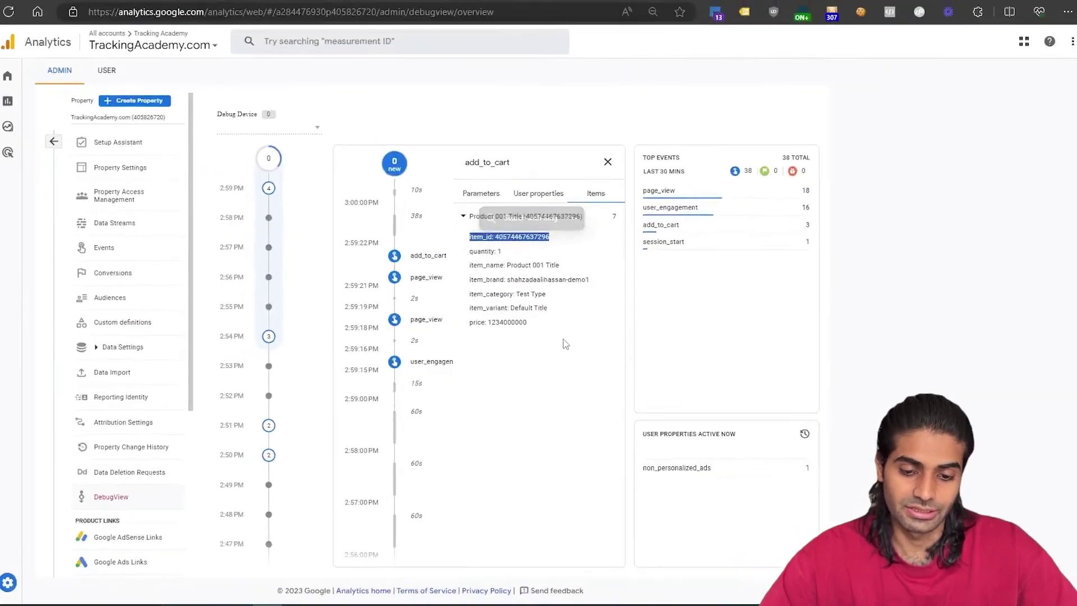